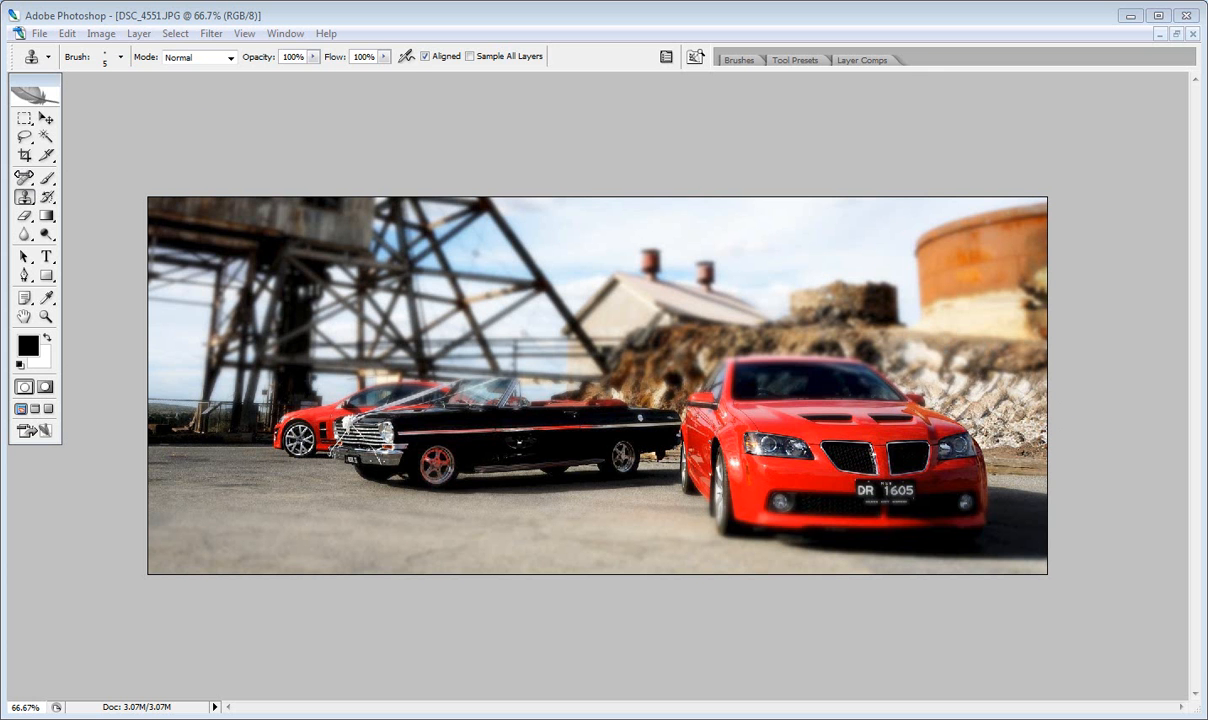
Outline the whole photo except a loose area around the front red car with the Patch tool
{"action": "left_click", "coordinate": [27, 183]}
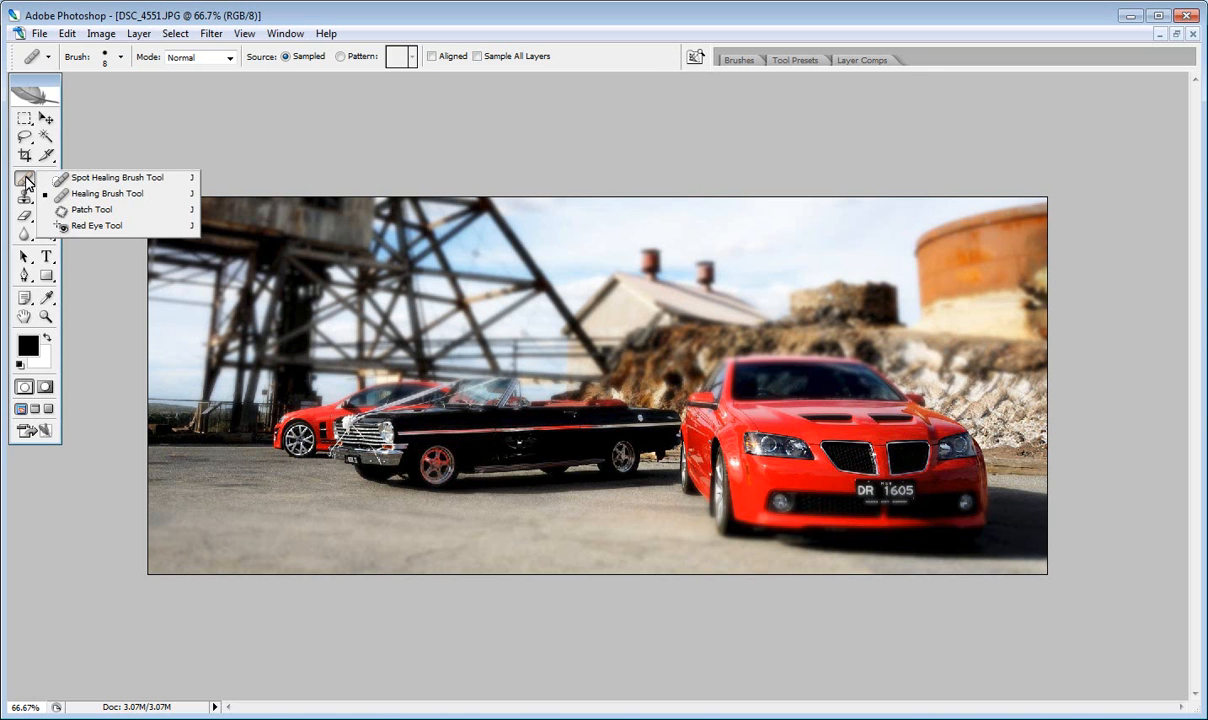
{"action": "left_click", "coordinate": [96, 210]}
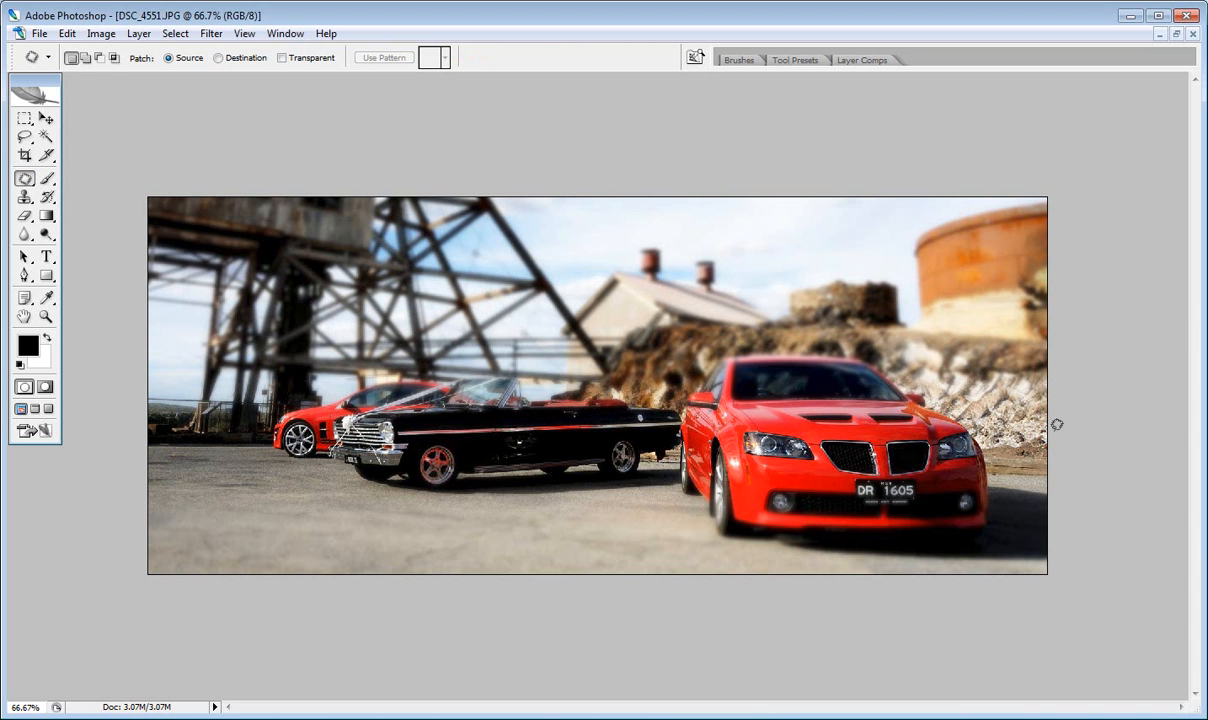
{"action": "mouse_move", "coordinate": [1057, 424]}
{"action": "left_mouse_down"}
{"action": "mouse_move", "coordinate": [985, 417]}
{"action": "mouse_move", "coordinate": [856, 338]}
{"action": "mouse_move", "coordinate": [739, 329]}
{"action": "mouse_move", "coordinate": [685, 348]}
{"action": "mouse_move", "coordinate": [656, 445]}
{"action": "mouse_move", "coordinate": [679, 517]}
{"action": "mouse_move", "coordinate": [726, 537]}
{"action": "mouse_move", "coordinate": [979, 532]}
{"action": "left_mouse_up"}
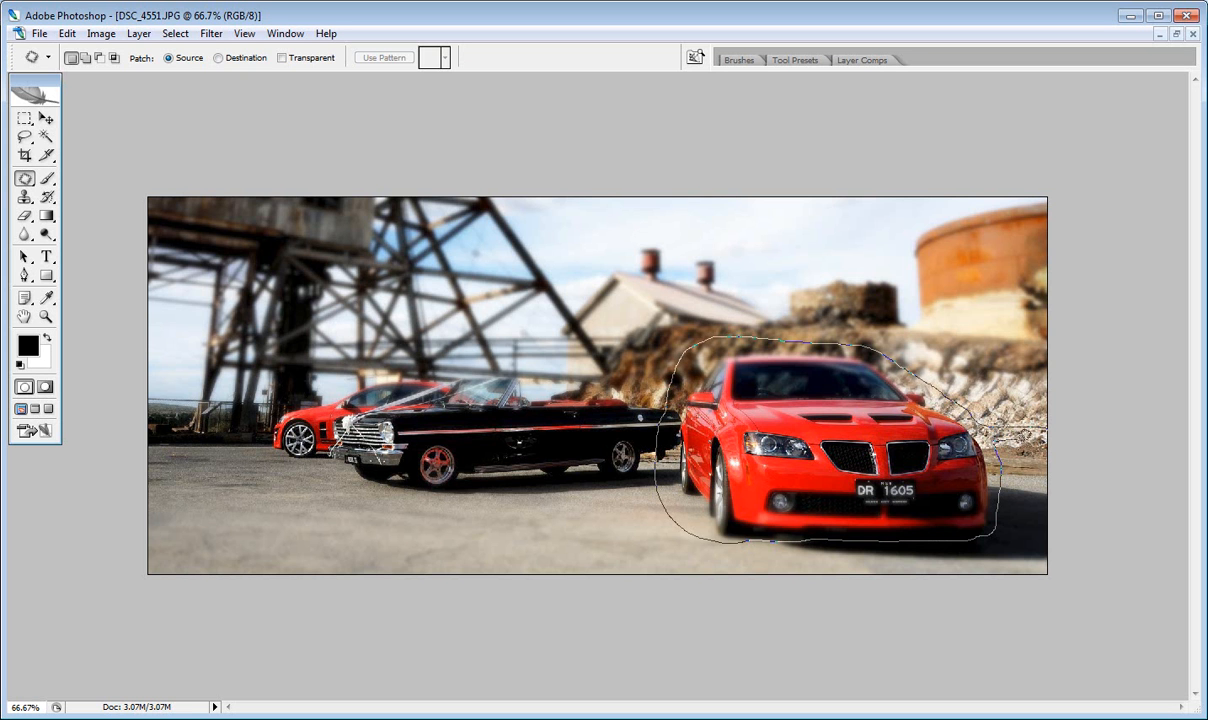
{"action": "mouse_move", "coordinate": [1064, 438]}
{"action": "left_mouse_down"}
{"action": "mouse_move", "coordinate": [1103, 550]}
{"action": "mouse_move", "coordinate": [1095, 588]}
{"action": "mouse_move", "coordinate": [1070, 607]}
{"action": "mouse_move", "coordinate": [965, 623]}
{"action": "mouse_move", "coordinate": [400, 619]}
{"action": "mouse_move", "coordinate": [232, 636]}
{"action": "mouse_move", "coordinate": [158, 634]}
{"action": "mouse_move", "coordinate": [109, 611]}
{"action": "left_mouse_up"}
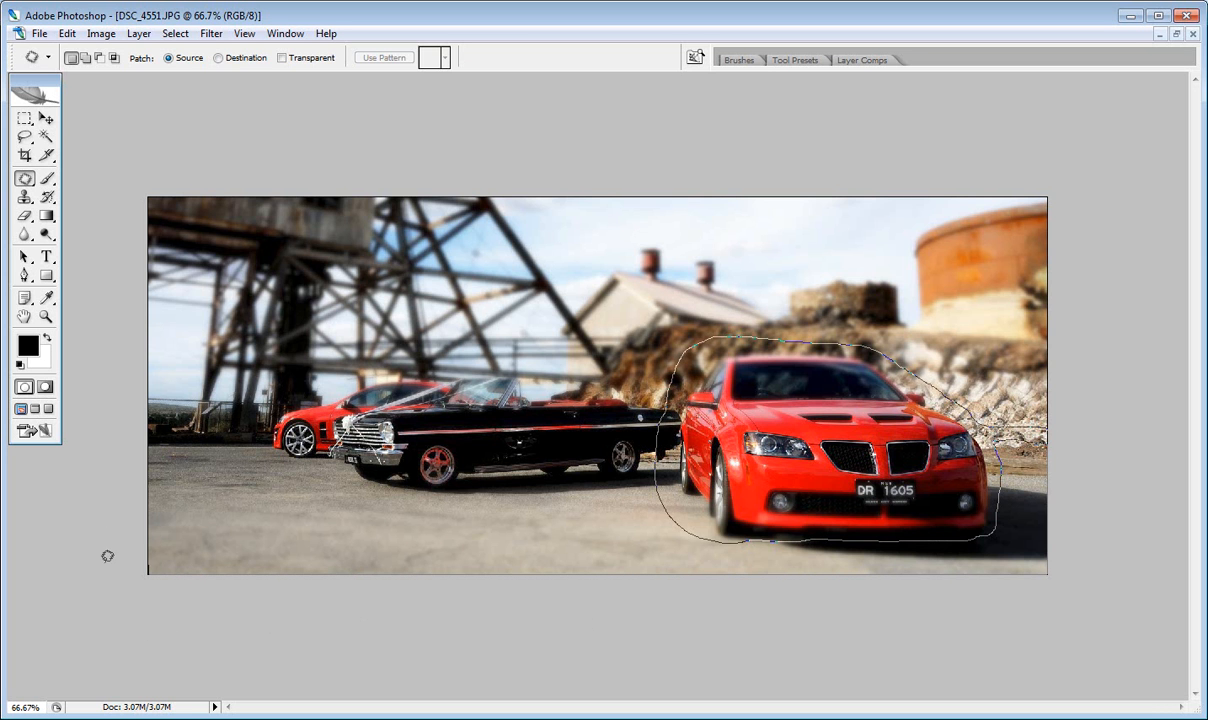
{"action": "mouse_move", "coordinate": [107, 556]}
{"action": "left_mouse_down"}
{"action": "mouse_move", "coordinate": [82, 240]}
{"action": "mouse_move", "coordinate": [93, 202]}
{"action": "mouse_move", "coordinate": [160, 151]}
{"action": "mouse_move", "coordinate": [297, 130]}
{"action": "mouse_move", "coordinate": [841, 127]}
{"action": "mouse_move", "coordinate": [1027, 140]}
{"action": "mouse_move", "coordinate": [1073, 159]}
{"action": "mouse_move", "coordinate": [1089, 226]}
{"action": "mouse_move", "coordinate": [1071, 374]}
{"action": "left_mouse_up"}
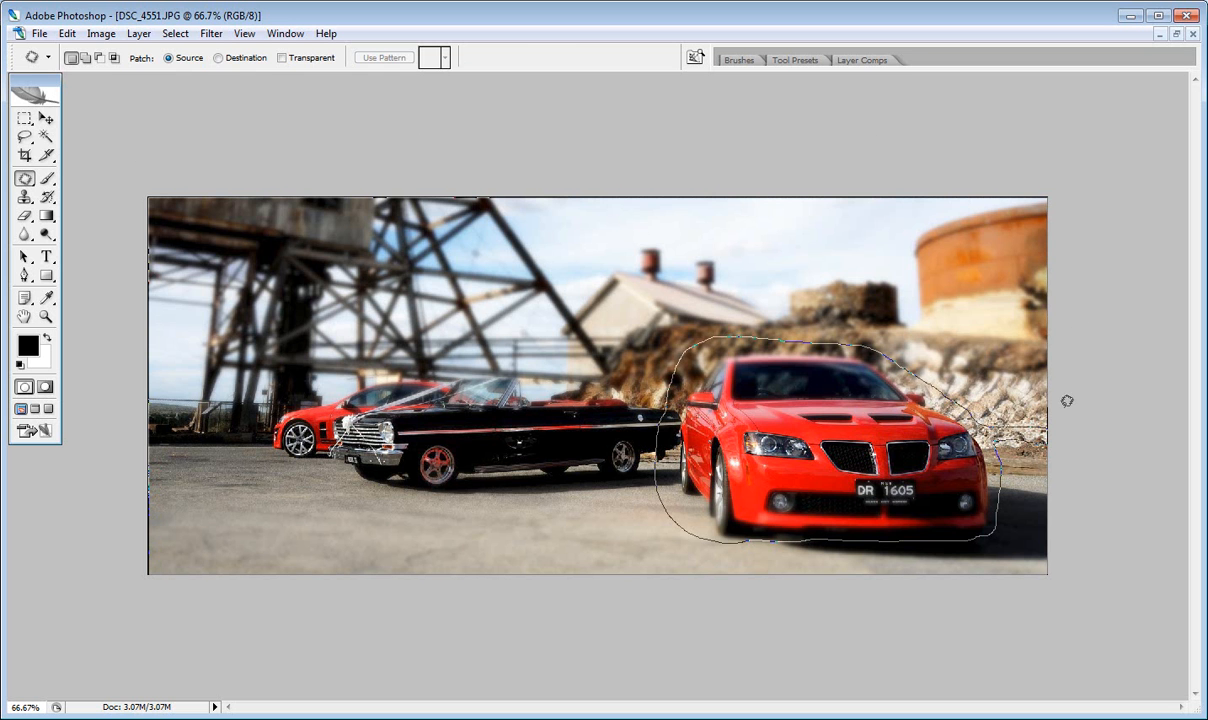
{"action": "left_click_drag", "start_coordinate": [1048, 424], "coordinate": [1046, 419]}
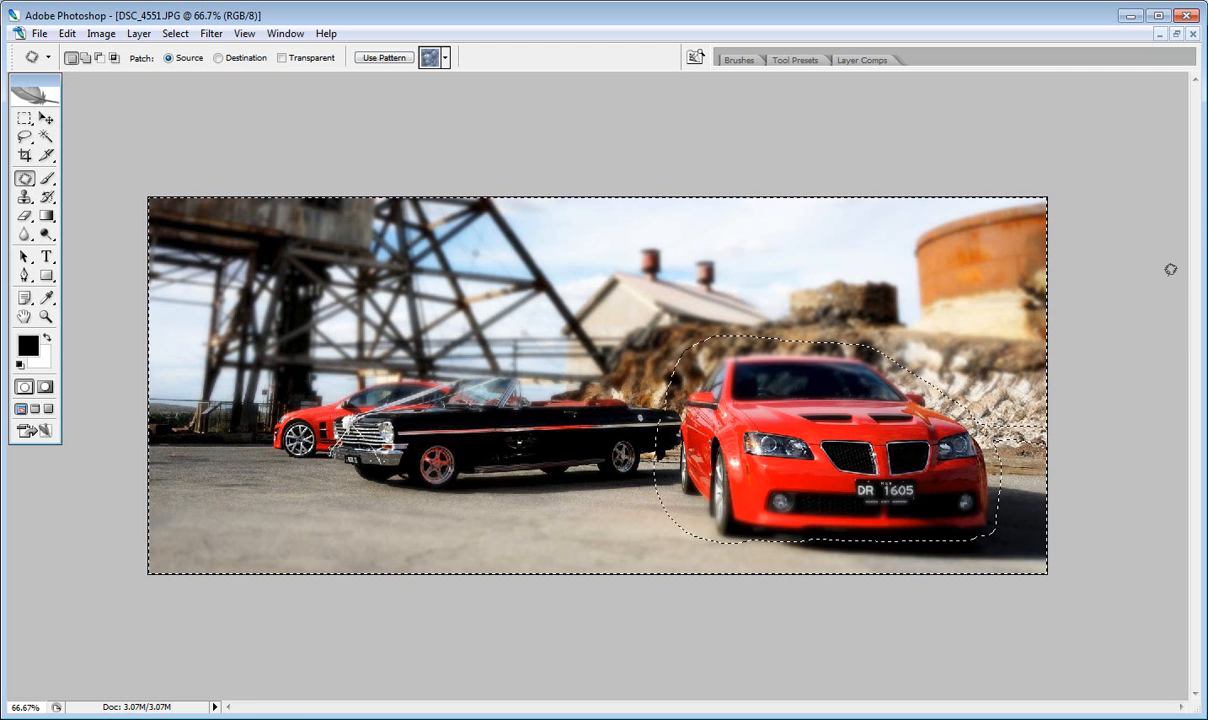
Desaturate the selected surroundings of the front red car and clear the selection
{"action": "left_click", "coordinate": [101, 36]}
{"action": "mouse_move", "coordinate": [128, 77]}
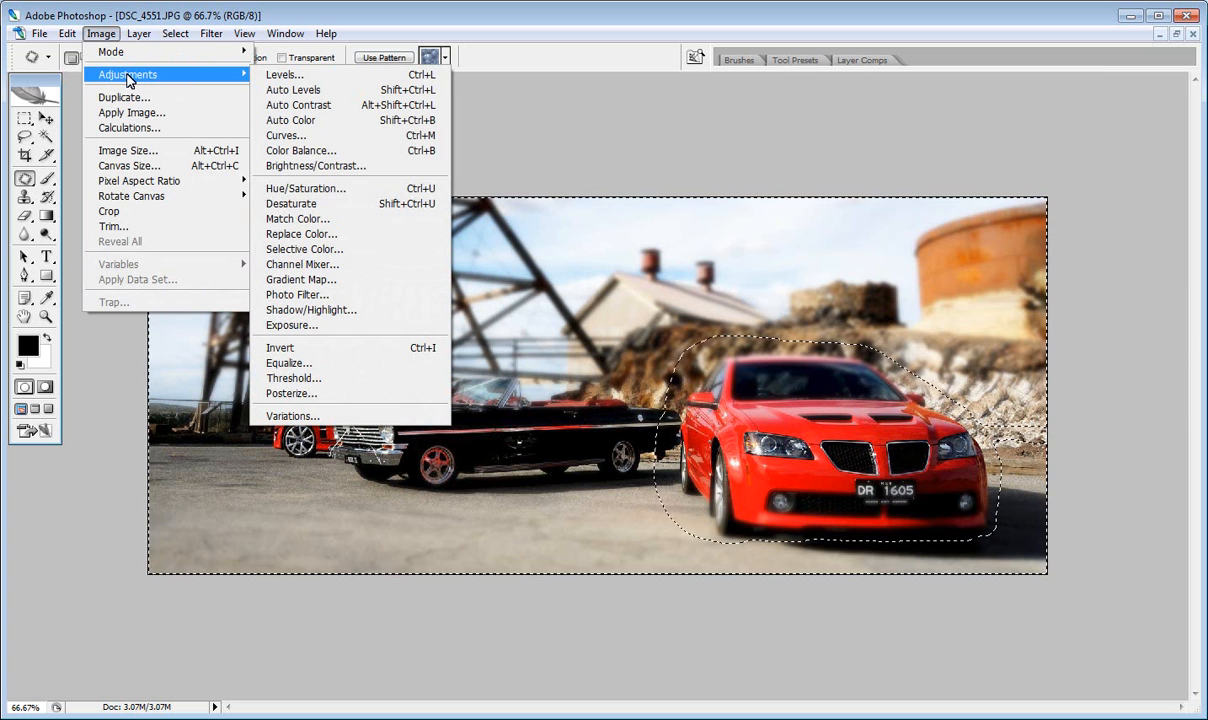
{"action": "left_click", "coordinate": [298, 203]}
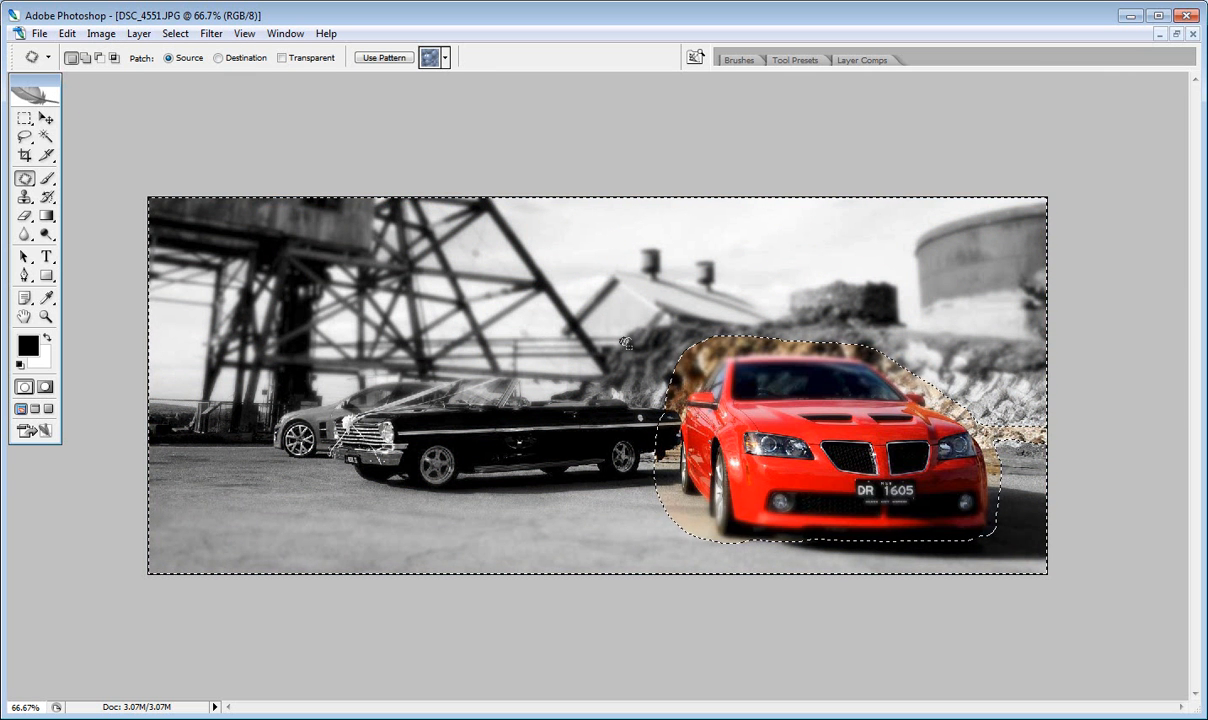
{"action": "key", "text": "ctrl+d"}
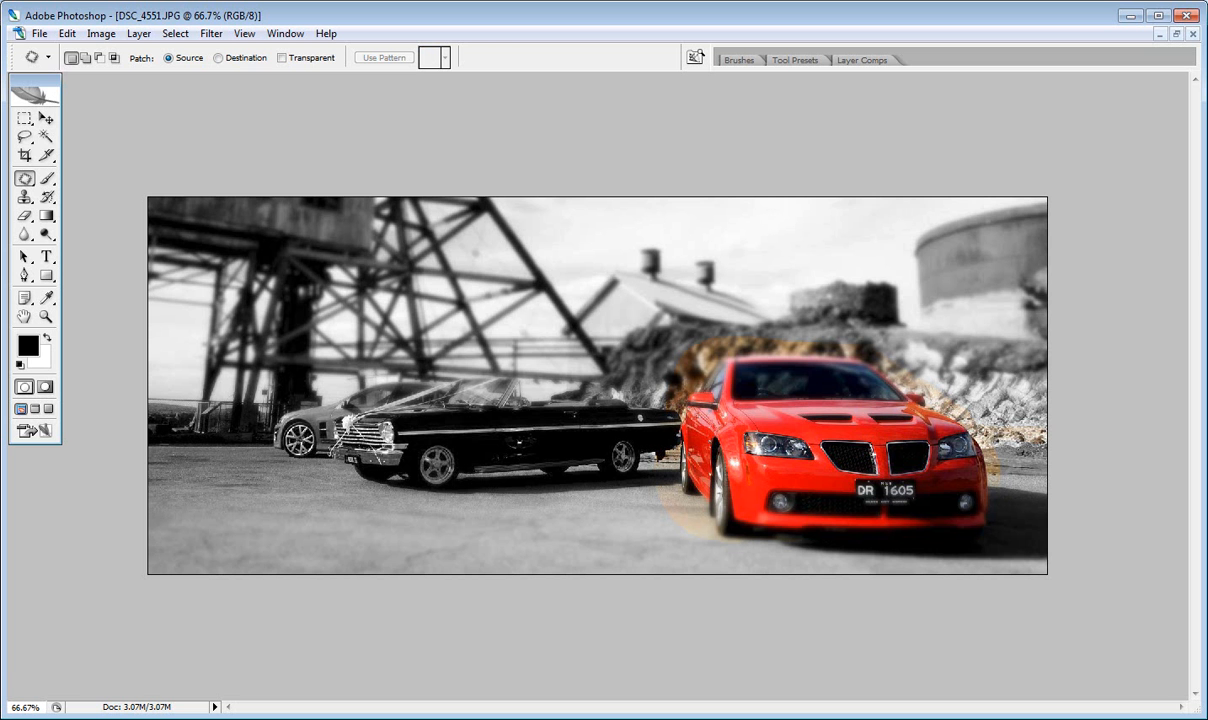
Select the coloured rocks and ground beside the red car's grille-side fender, tracing closely along the headlight, hood edge and wing mirror
{"action": "key", "text": "ctrl+plus"}
{"action": "key", "text": "ctrl+plus"}
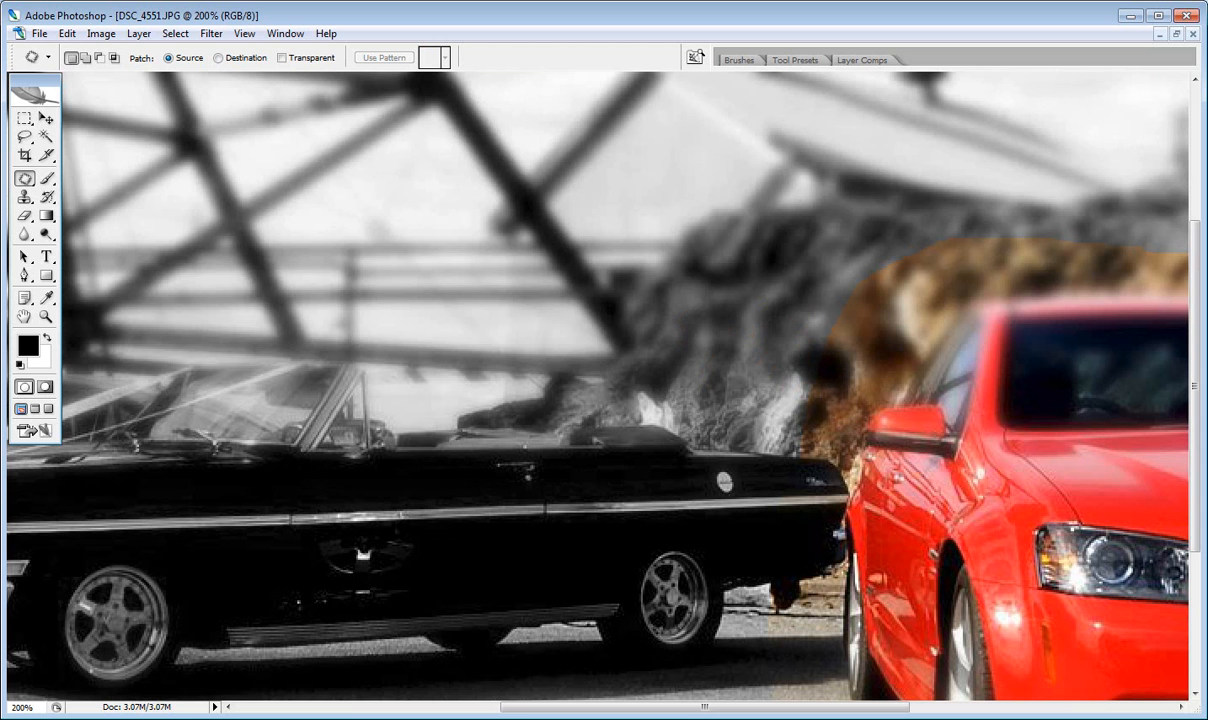
{"action": "key", "text": "ctrl+plus"}
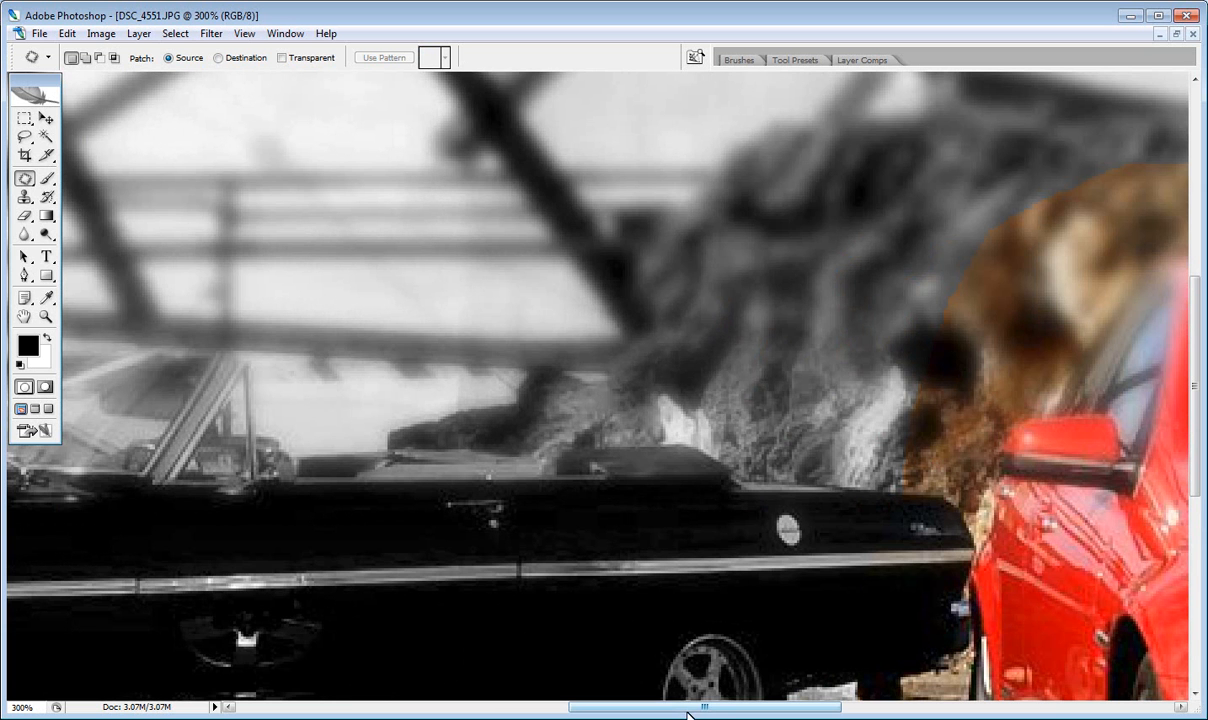
{"action": "left_click_drag", "start_coordinate": [688, 710], "coordinate": [1019, 710]}
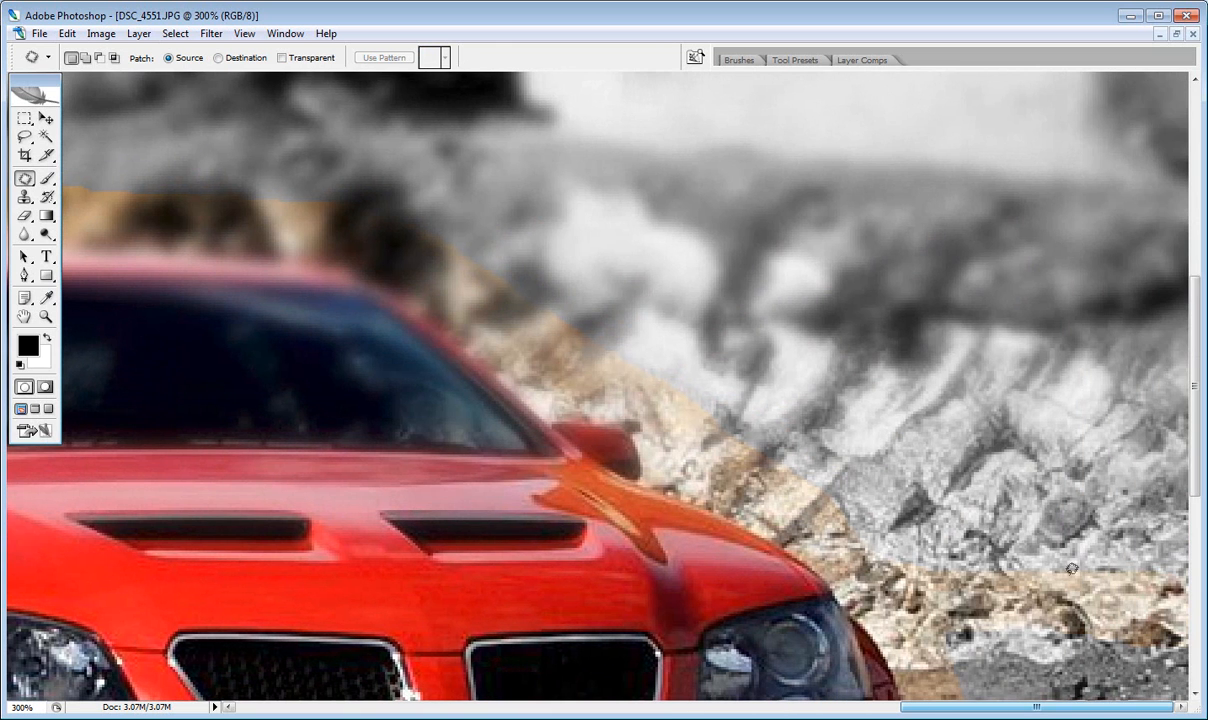
{"action": "scroll", "coordinate": [917, 329], "scroll_direction": "down", "scroll_amount": 10}
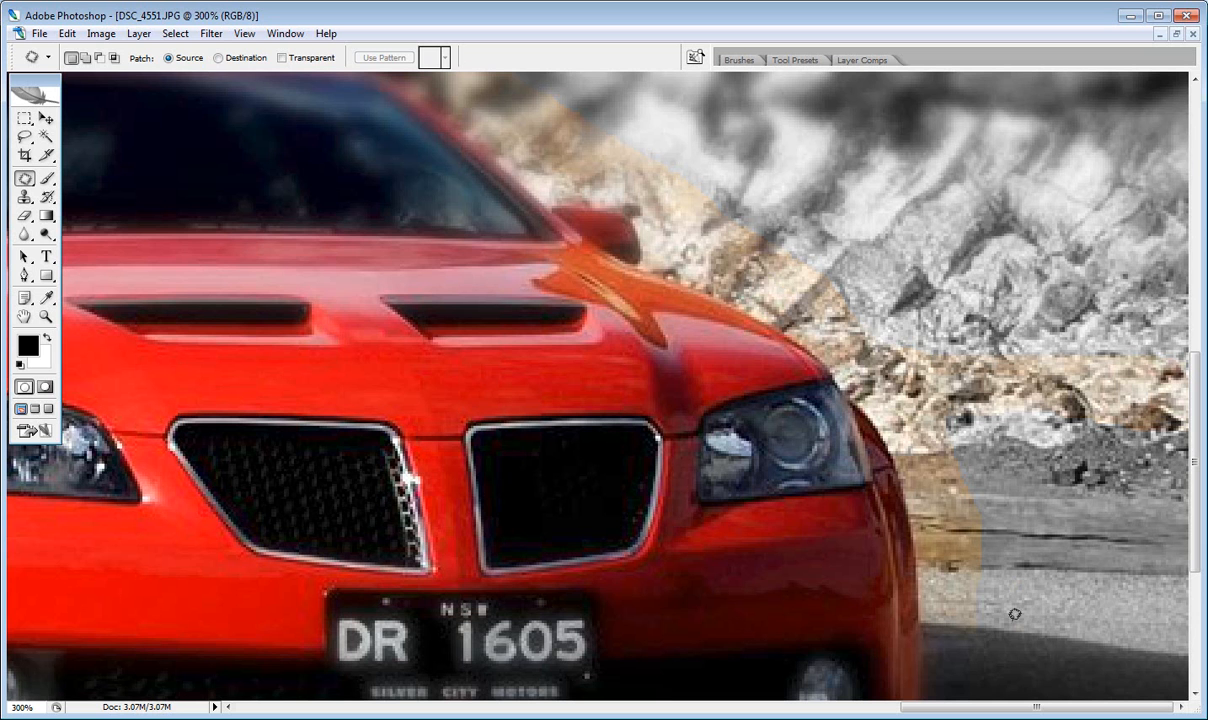
{"action": "left_click_drag", "start_coordinate": [1068, 605], "coordinate": [942, 648]}
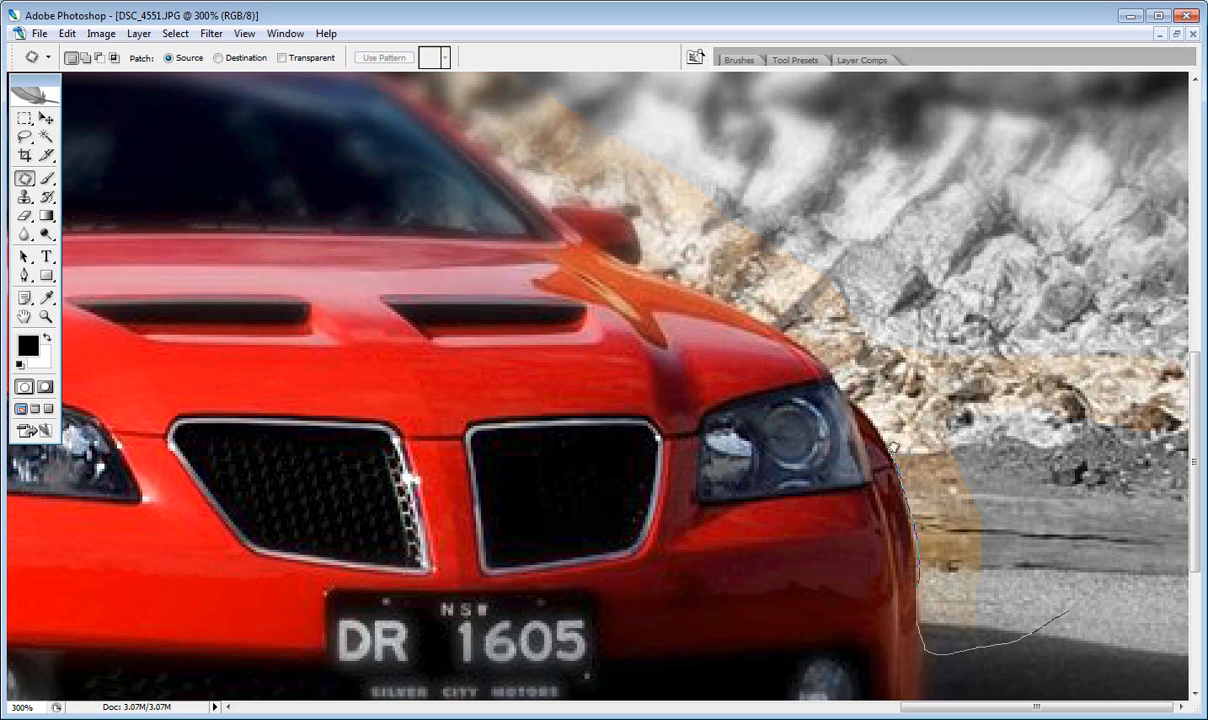
{"action": "left_click_drag", "start_coordinate": [870, 411], "coordinate": [857, 397]}
{"action": "left_click_drag", "start_coordinate": [814, 343], "coordinate": [664, 272]}
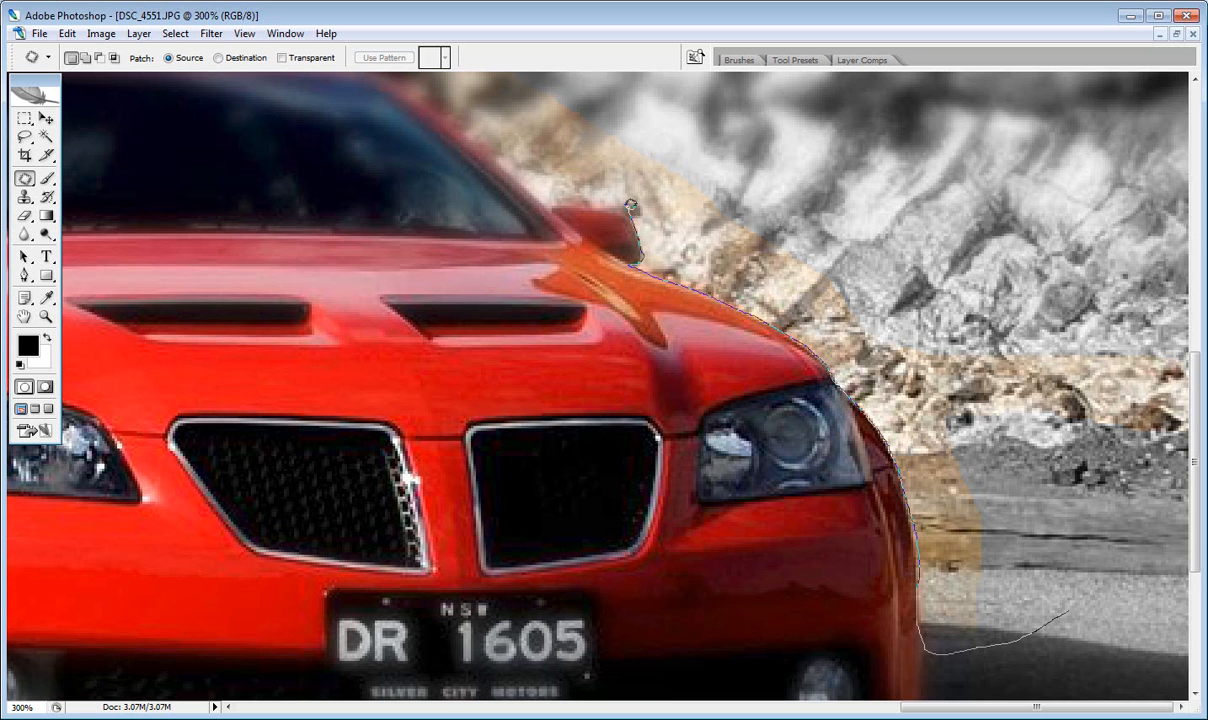
{"action": "mouse_move", "coordinate": [631, 206]}
{"action": "left_mouse_down"}
{"action": "mouse_move", "coordinate": [551, 195]}
{"action": "mouse_move", "coordinate": [594, 158]}
{"action": "mouse_move", "coordinate": [666, 141]}
{"action": "mouse_move", "coordinate": [747, 145]}
{"action": "mouse_move", "coordinate": [1103, 233]}
{"action": "mouse_move", "coordinate": [1183, 238]}
{"action": "left_mouse_up"}
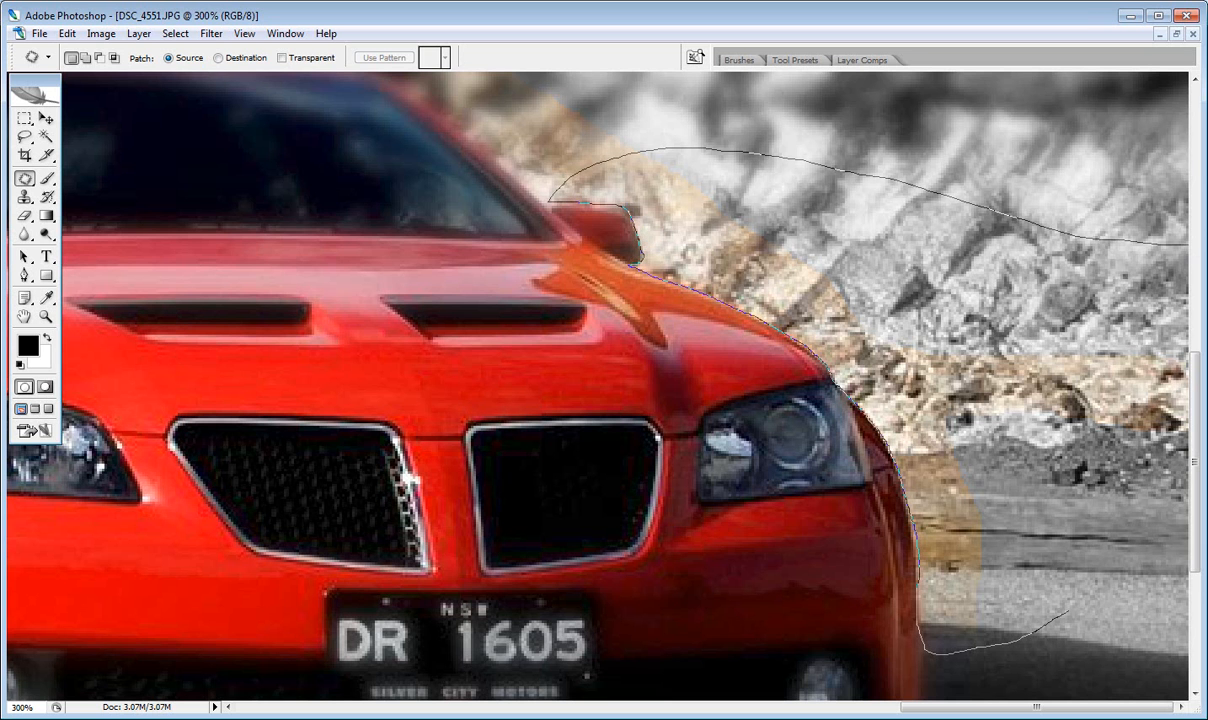
{"action": "left_click_drag", "start_coordinate": [1188, 635], "coordinate": [1038, 620]}
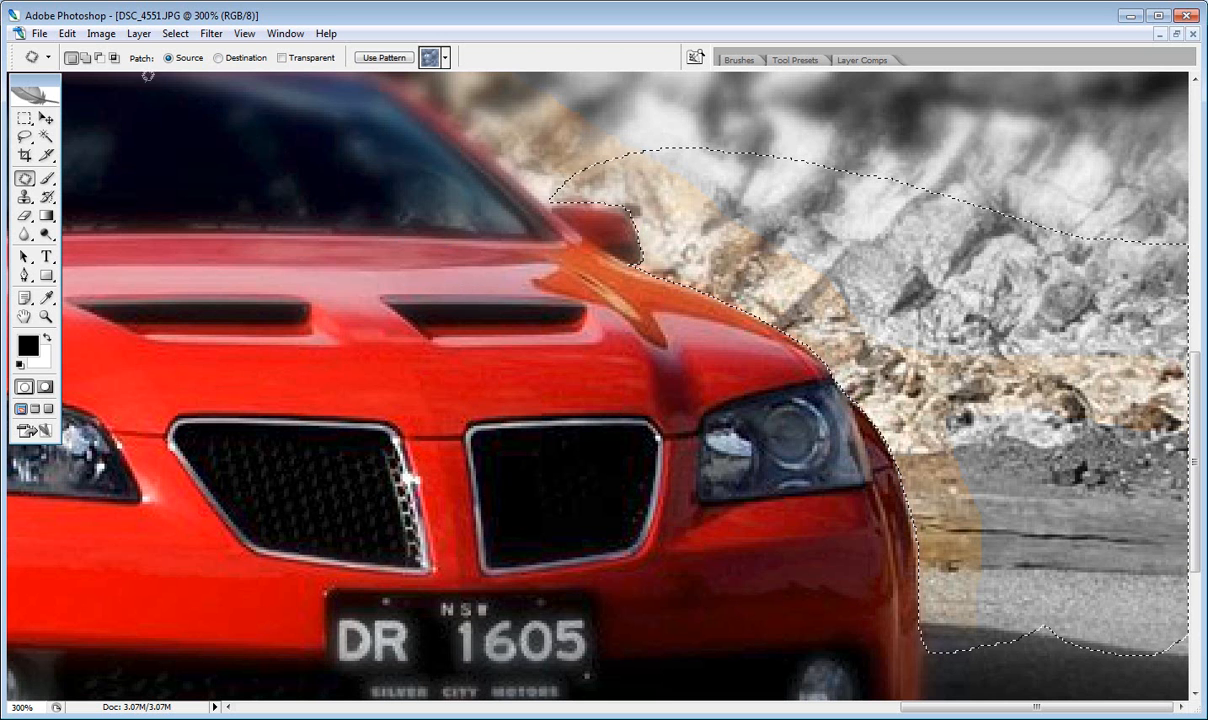
Desaturate the selected rocks and ground beside the fender and clear the selection
{"action": "left_click", "coordinate": [101, 33]}
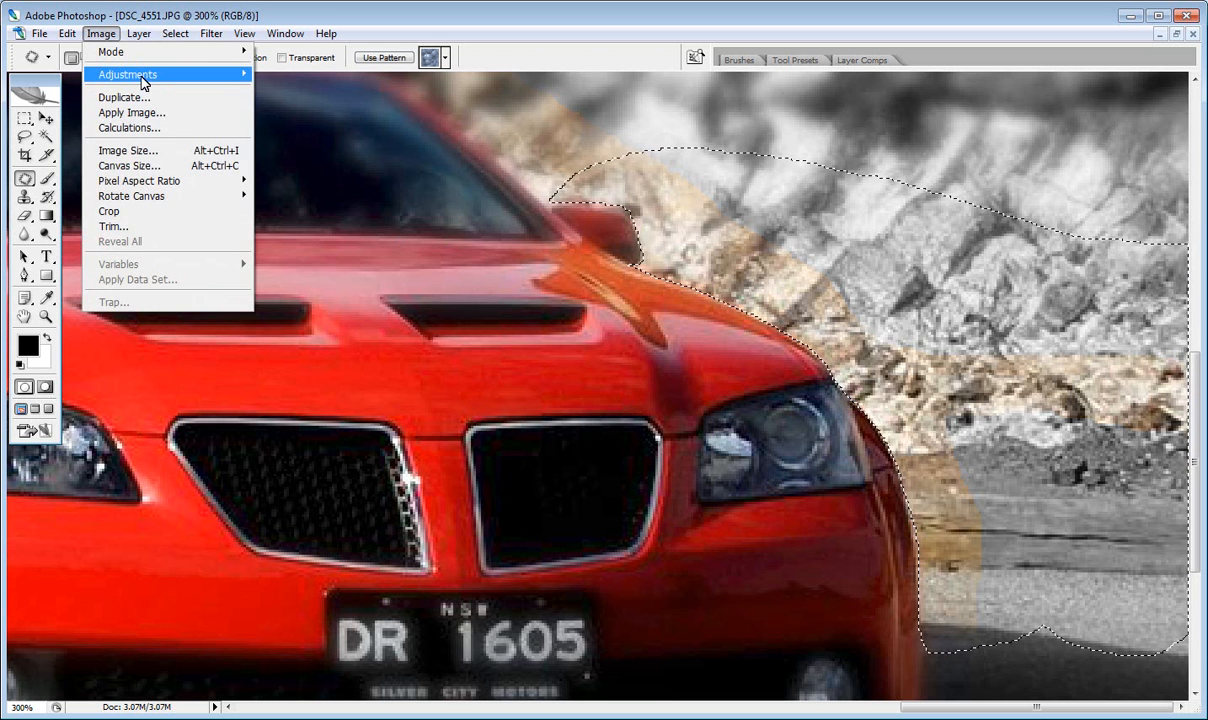
{"action": "mouse_move", "coordinate": [141, 78]}
{"action": "left_click", "coordinate": [305, 204]}
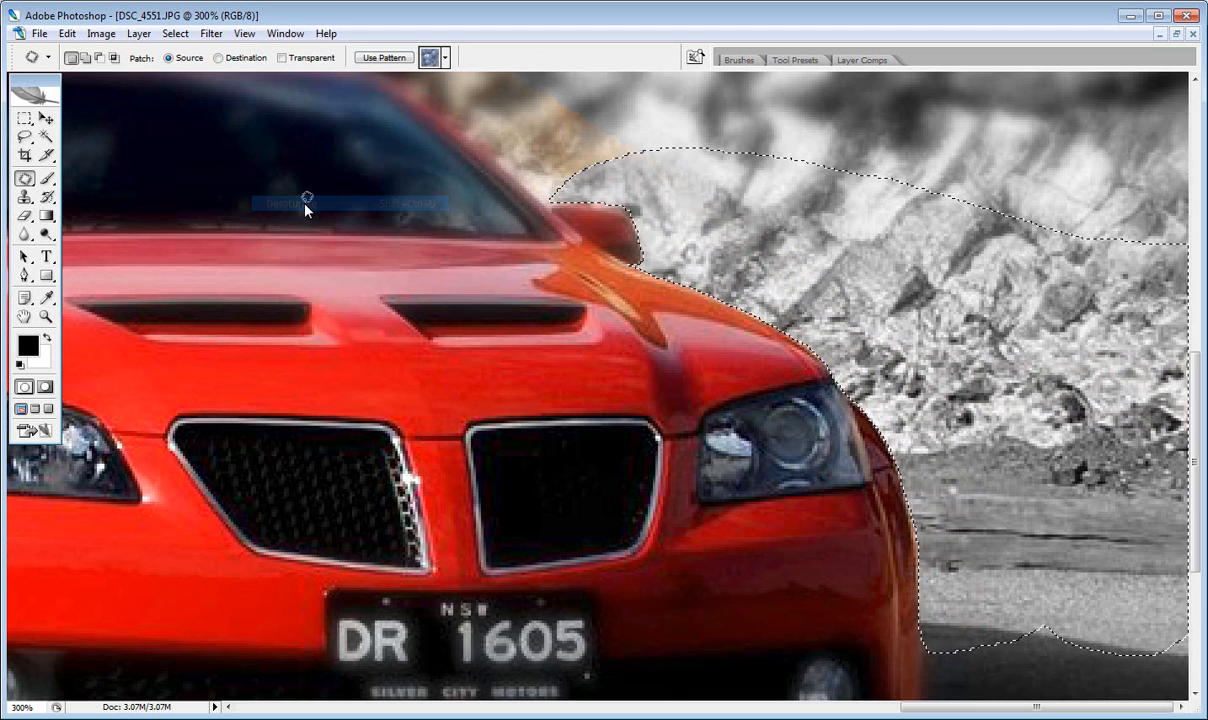
{"action": "key", "text": "ctrl+d"}
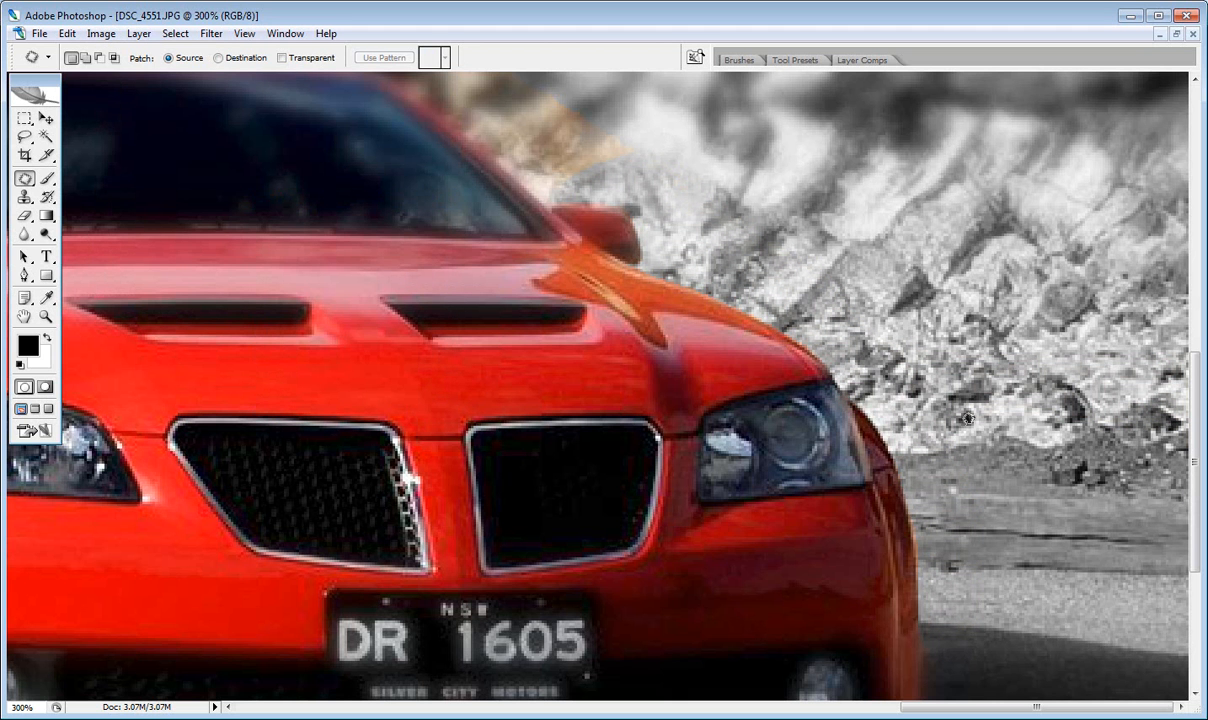
Select the brown background above the red car's windshield, following the roofline down to the wing mirror beside the rocks
{"action": "left_click_drag", "start_coordinate": [941, 708], "coordinate": [887, 712]}
{"action": "scroll", "coordinate": [780, 540], "scroll_direction": "up", "scroll_amount": 5}
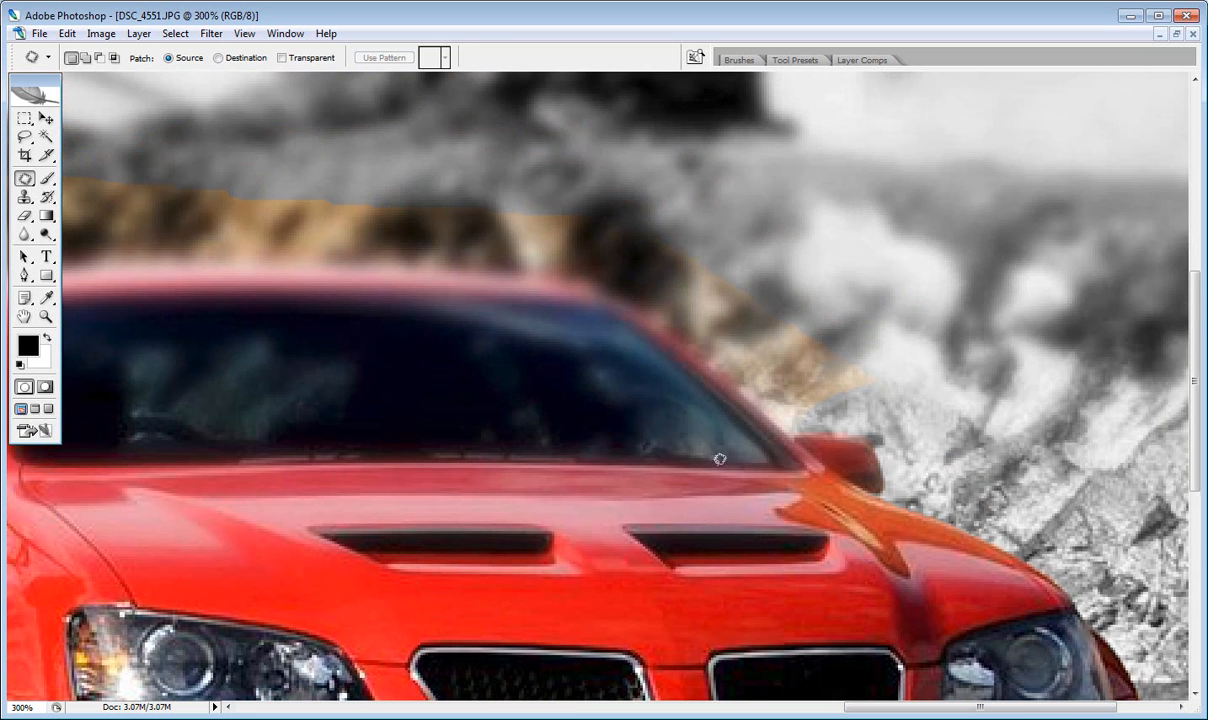
{"action": "mouse_move", "coordinate": [884, 325]}
{"action": "left_mouse_down"}
{"action": "mouse_move", "coordinate": [857, 399]}
{"action": "mouse_move", "coordinate": [818, 418]}
{"action": "left_mouse_up"}
{"action": "left_click_drag", "start_coordinate": [768, 406], "coordinate": [757, 391]}
{"action": "mouse_move", "coordinate": [680, 333]}
{"action": "left_mouse_down"}
{"action": "mouse_move", "coordinate": [599, 282]}
{"action": "mouse_move", "coordinate": [477, 260]}
{"action": "mouse_move", "coordinate": [185, 255]}
{"action": "mouse_move", "coordinate": [237, 195]}
{"action": "mouse_move", "coordinate": [369, 152]}
{"action": "mouse_move", "coordinate": [748, 164]}
{"action": "mouse_move", "coordinate": [947, 202]}
{"action": "mouse_move", "coordinate": [998, 288]}
{"action": "mouse_move", "coordinate": [933, 331]}
{"action": "mouse_move", "coordinate": [895, 347]}
{"action": "left_mouse_up"}
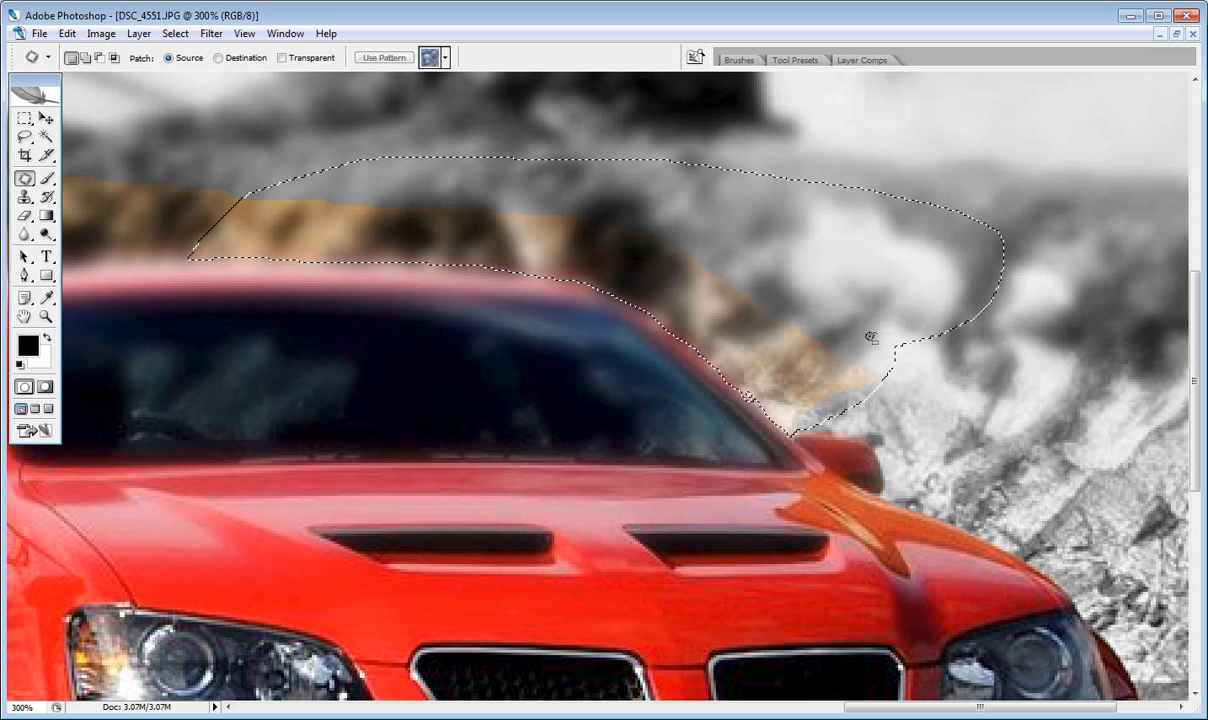
Desaturate the selected background above the windshield and clear the selection
{"action": "left_click", "coordinate": [100, 34]}
{"action": "mouse_move", "coordinate": [124, 75]}
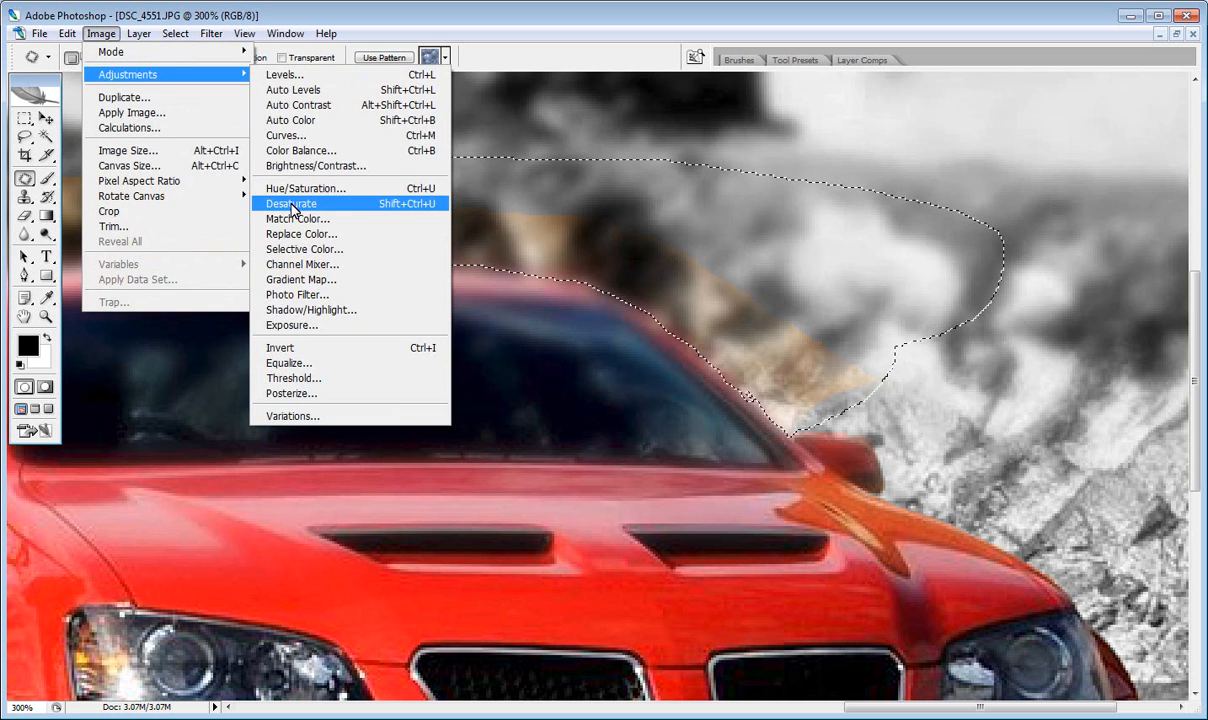
{"action": "left_click", "coordinate": [293, 205]}
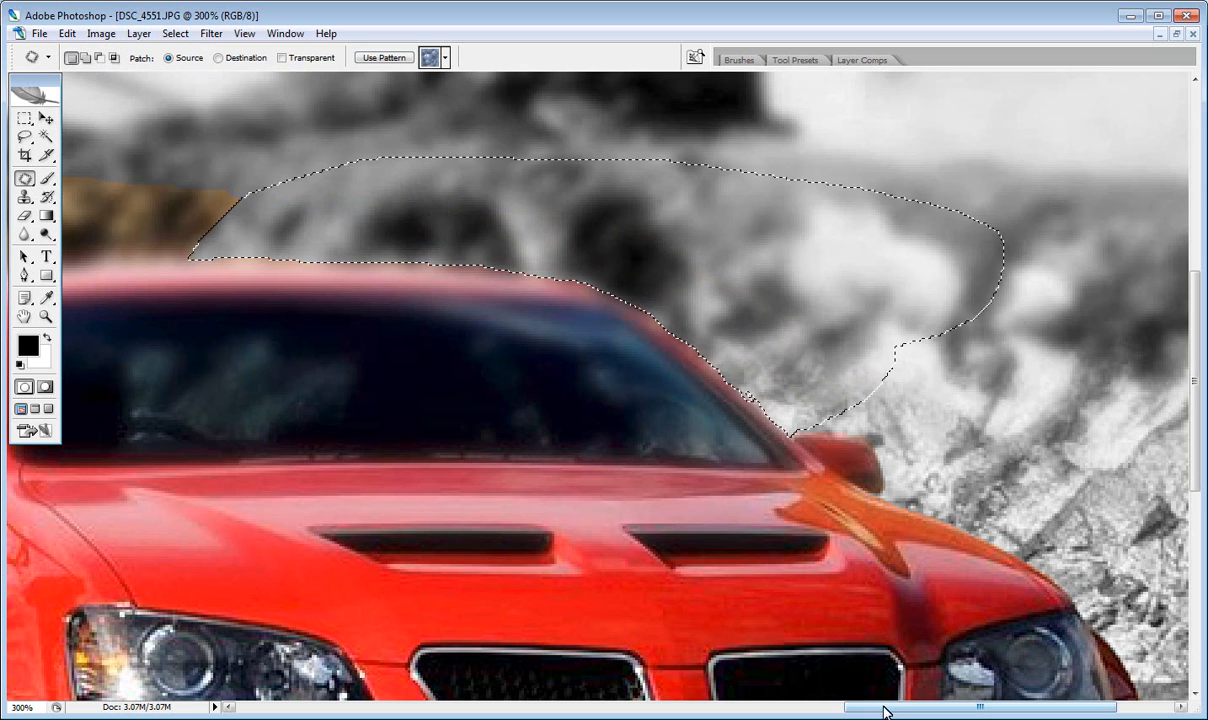
{"action": "left_click_drag", "start_coordinate": [884, 711], "coordinate": [706, 707]}
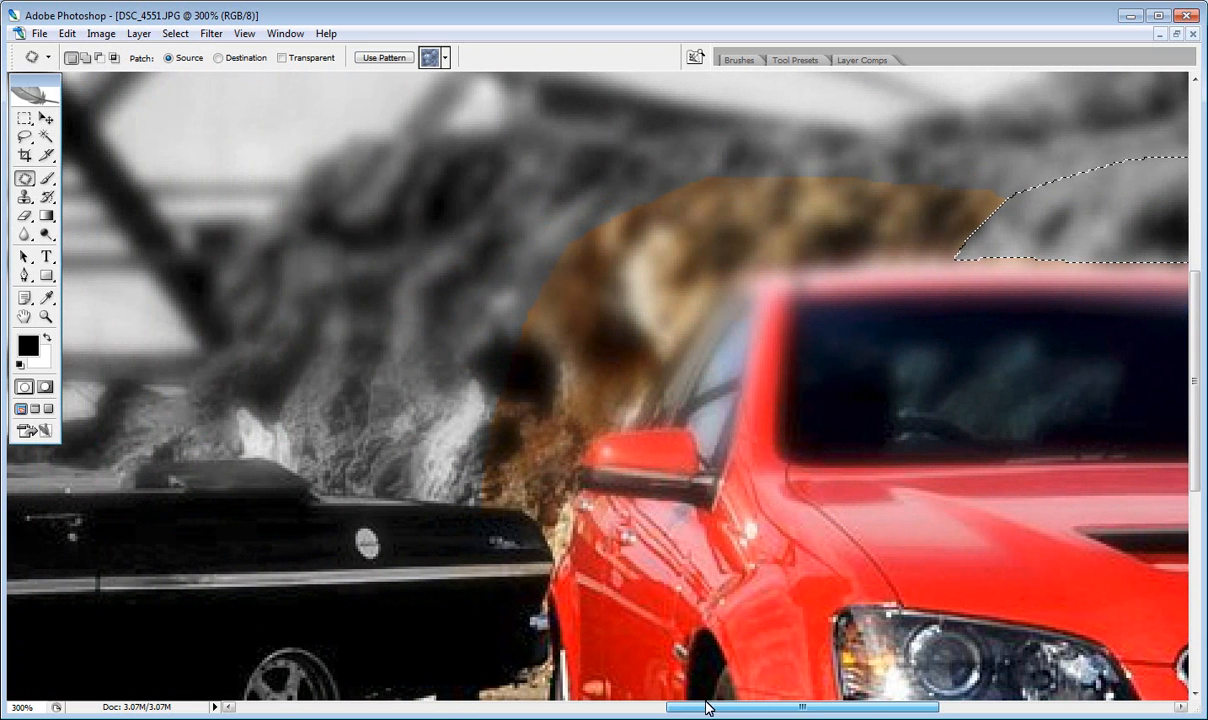
{"action": "left_click", "coordinate": [432, 118]}
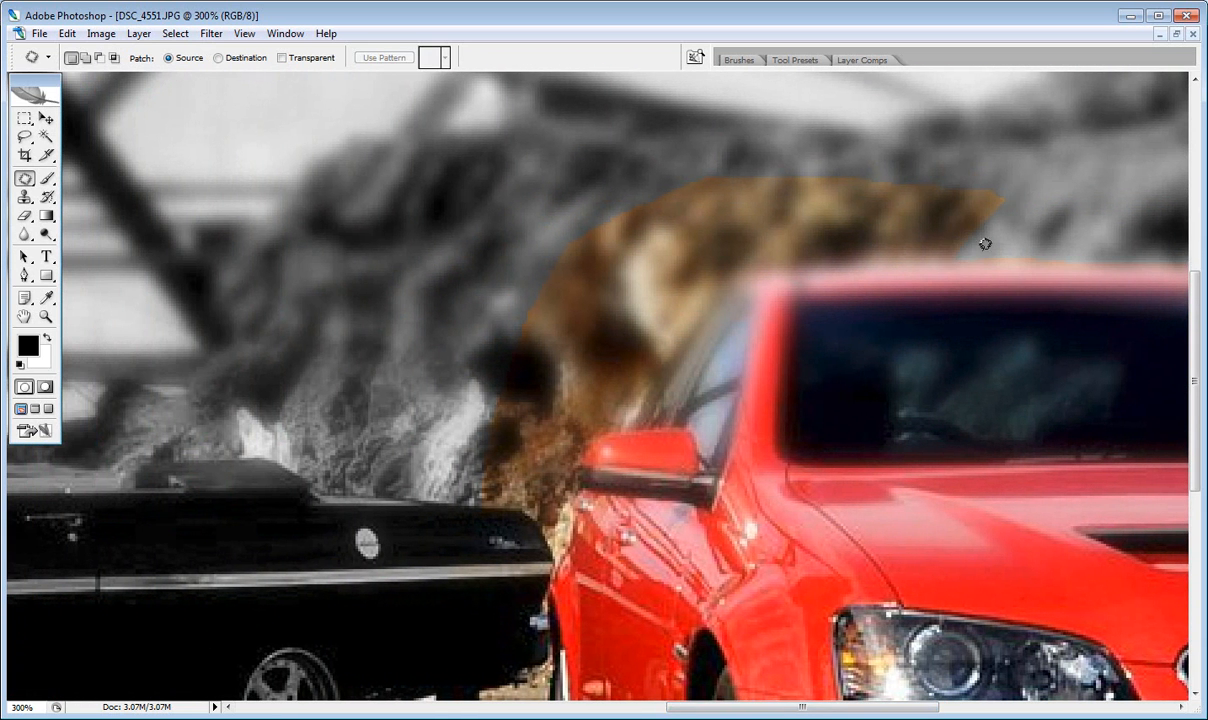
Select the remaining brown rocks between the black convertible and the red car's roof and mirror, desaturate them, and deselect
{"action": "mouse_move", "coordinate": [1040, 167]}
{"action": "left_mouse_down"}
{"action": "mouse_move", "coordinate": [998, 232]}
{"action": "mouse_move", "coordinate": [968, 247]}
{"action": "mouse_move", "coordinate": [752, 254]}
{"action": "mouse_move", "coordinate": [662, 330]}
{"action": "mouse_move", "coordinate": [650, 367]}
{"action": "left_mouse_up"}
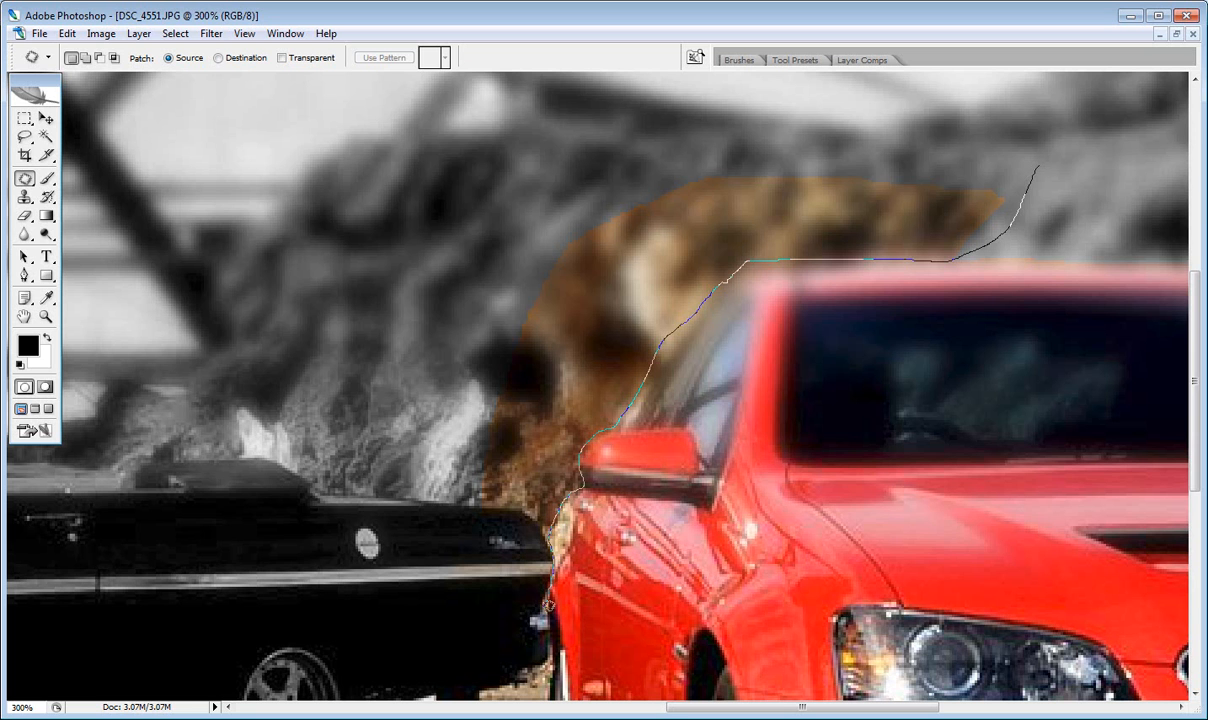
{"action": "mouse_move", "coordinate": [548, 604]}
{"action": "left_mouse_down"}
{"action": "mouse_move", "coordinate": [530, 672]}
{"action": "mouse_move", "coordinate": [477, 653]}
{"action": "mouse_move", "coordinate": [358, 376]}
{"action": "mouse_move", "coordinate": [373, 163]}
{"action": "mouse_move", "coordinate": [536, 79]}
{"action": "mouse_move", "coordinate": [707, 79]}
{"action": "mouse_move", "coordinate": [893, 80]}
{"action": "mouse_move", "coordinate": [963, 95]}
{"action": "mouse_move", "coordinate": [1027, 172]}
{"action": "left_mouse_up"}
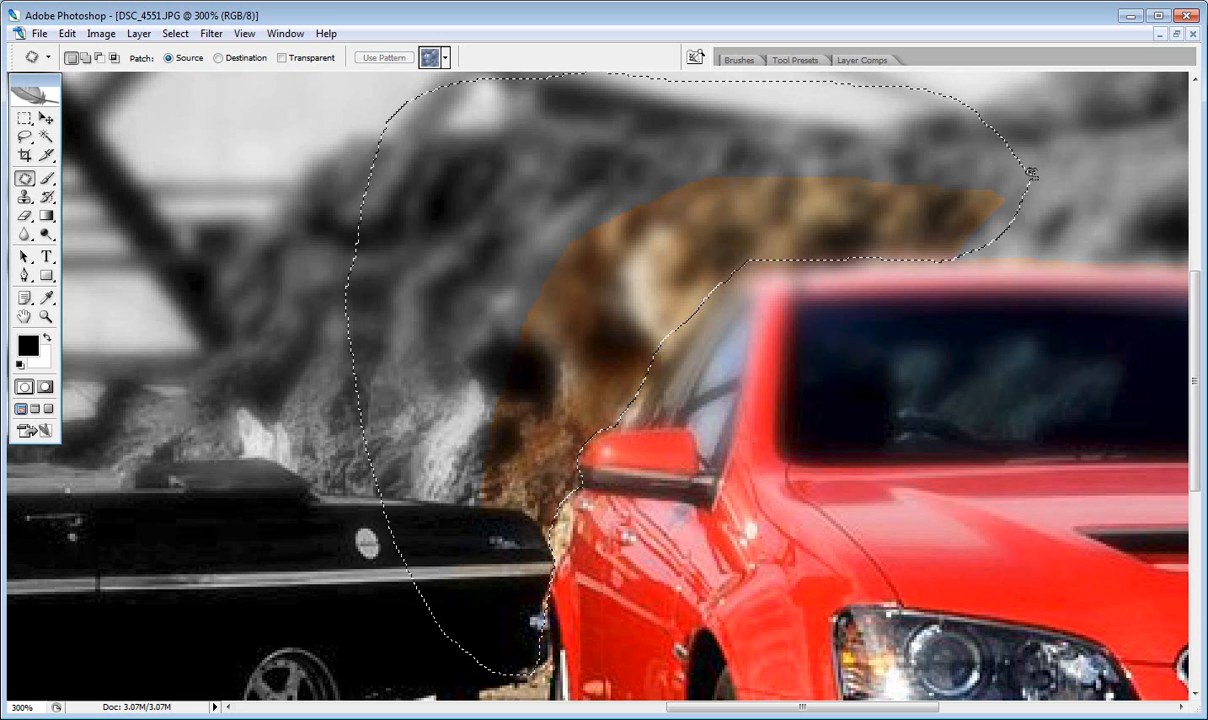
{"action": "left_click", "coordinate": [103, 34]}
{"action": "mouse_move", "coordinate": [120, 75]}
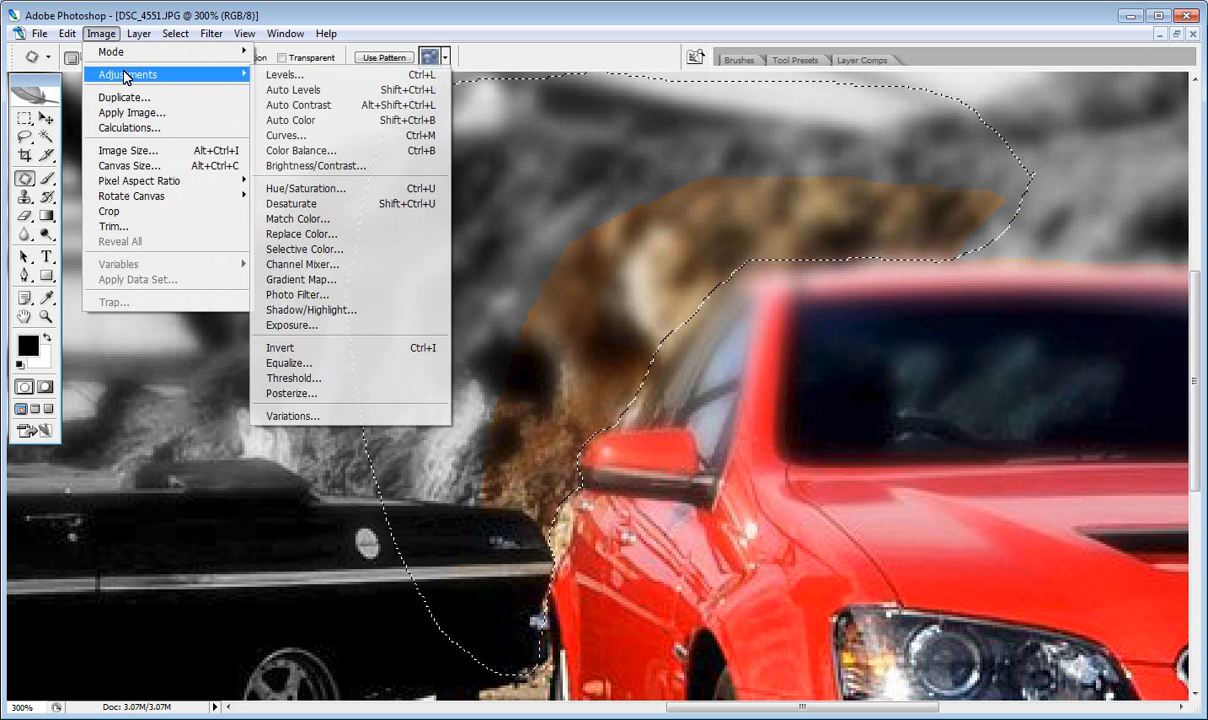
{"action": "left_click", "coordinate": [302, 203]}
{"action": "key", "text": "ctrl+d"}
Select the brown ground beside the red car's side wheels, tracing around the tyres and bumper, then desaturate it and deselect
{"action": "scroll", "coordinate": [330, 220], "scroll_direction": "down", "scroll_amount": 5}
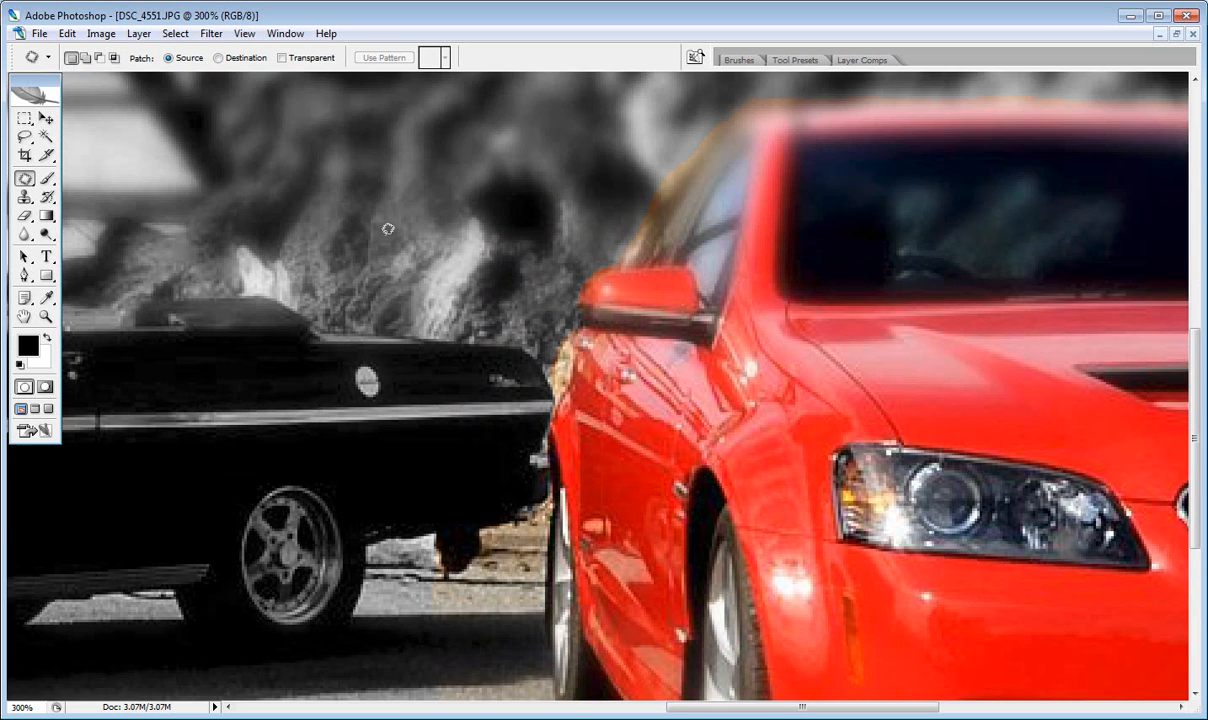
{"action": "scroll", "coordinate": [370, 210], "scroll_direction": "down", "scroll_amount": 5}
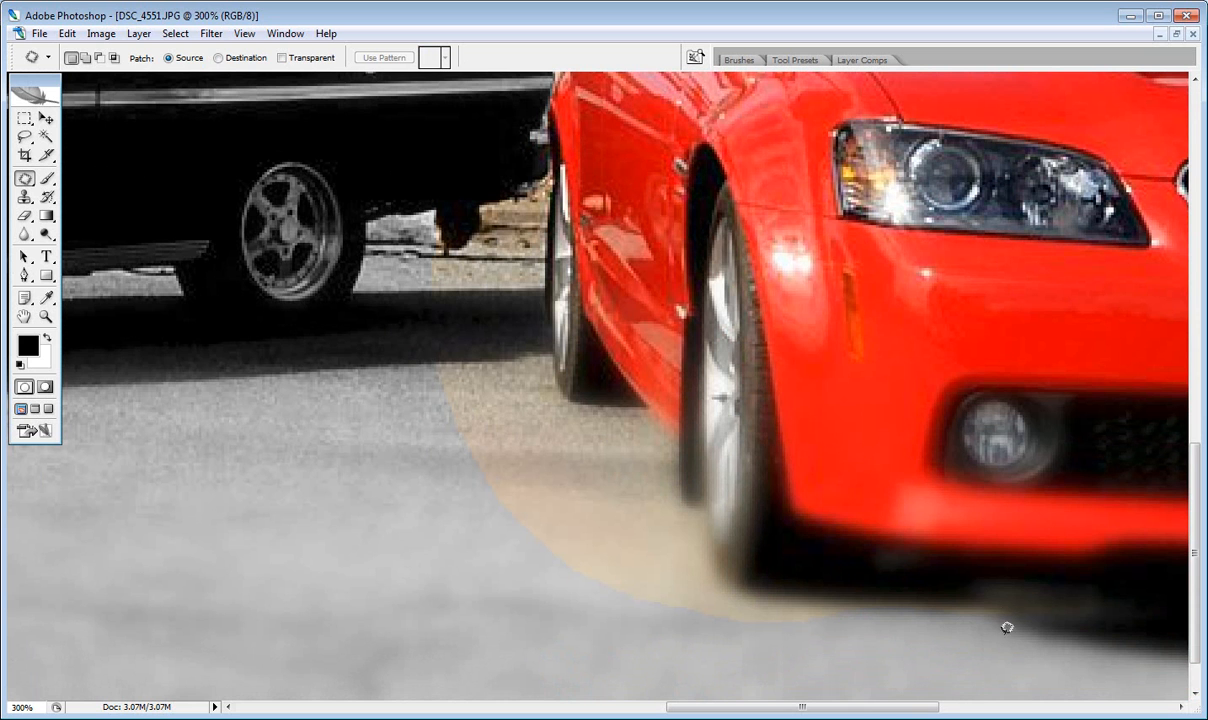
{"action": "mouse_move", "coordinate": [1003, 629]}
{"action": "left_mouse_down"}
{"action": "mouse_move", "coordinate": [957, 577]}
{"action": "mouse_move", "coordinate": [786, 513]}
{"action": "mouse_move", "coordinate": [775, 474]}
{"action": "mouse_move", "coordinate": [761, 469]}
{"action": "mouse_move", "coordinate": [722, 528]}
{"action": "mouse_move", "coordinate": [650, 410]}
{"action": "left_mouse_up"}
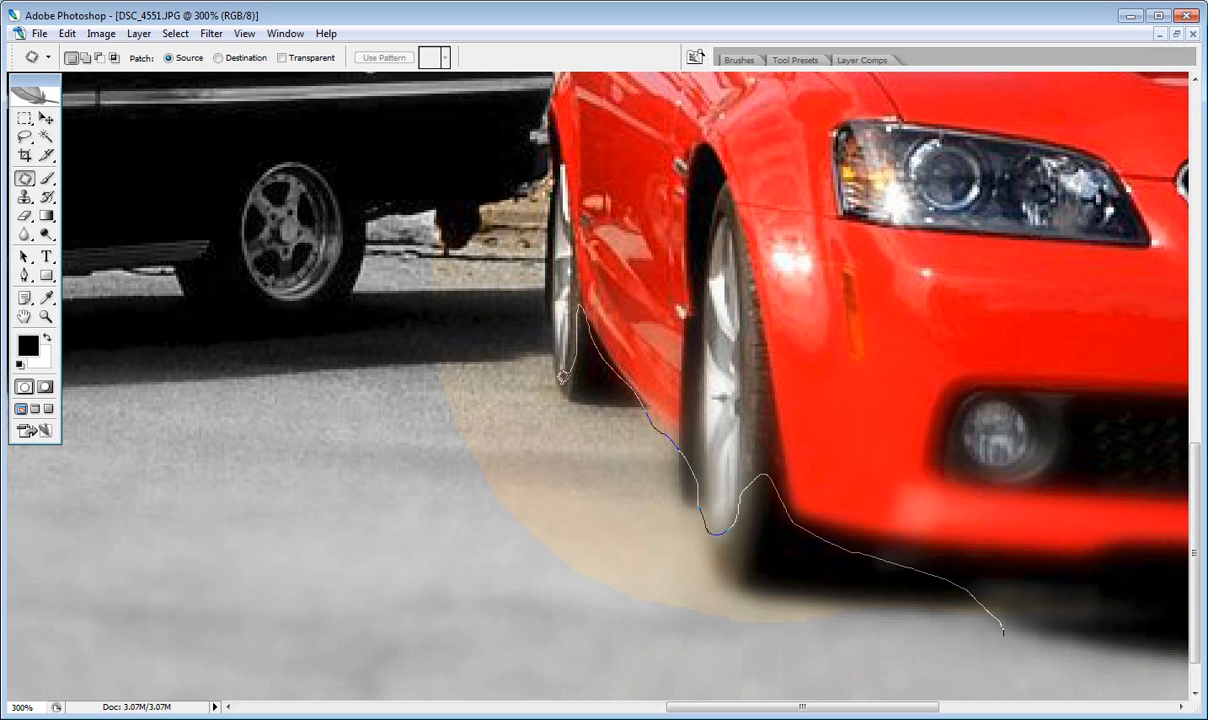
{"action": "mouse_move", "coordinate": [562, 376]}
{"action": "left_mouse_down"}
{"action": "mouse_move", "coordinate": [543, 223]}
{"action": "mouse_move", "coordinate": [538, 259]}
{"action": "mouse_move", "coordinate": [544, 287]}
{"action": "mouse_move", "coordinate": [559, 159]}
{"action": "mouse_move", "coordinate": [532, 116]}
{"action": "mouse_move", "coordinate": [472, 122]}
{"action": "mouse_move", "coordinate": [428, 146]}
{"action": "mouse_move", "coordinate": [353, 274]}
{"action": "mouse_move", "coordinate": [283, 463]}
{"action": "mouse_move", "coordinate": [465, 678]}
{"action": "mouse_move", "coordinate": [683, 687]}
{"action": "mouse_move", "coordinate": [936, 667]}
{"action": "mouse_move", "coordinate": [1005, 625]}
{"action": "left_mouse_up"}
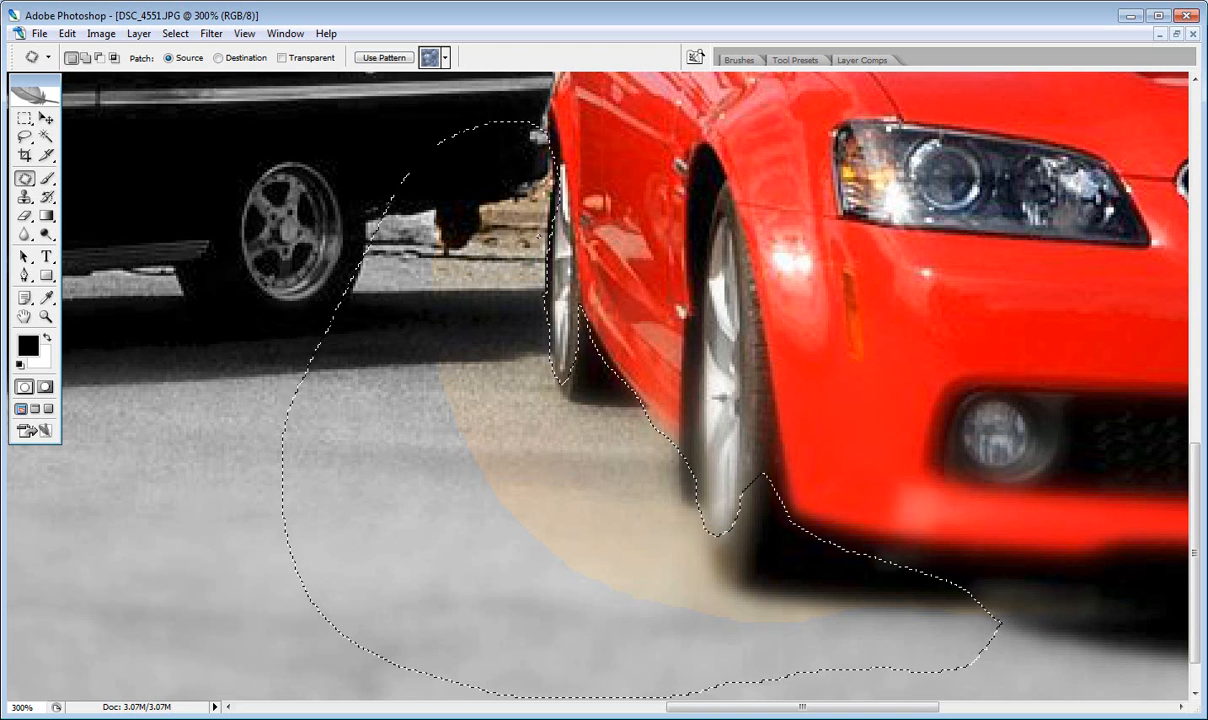
{"action": "left_click", "coordinate": [101, 33]}
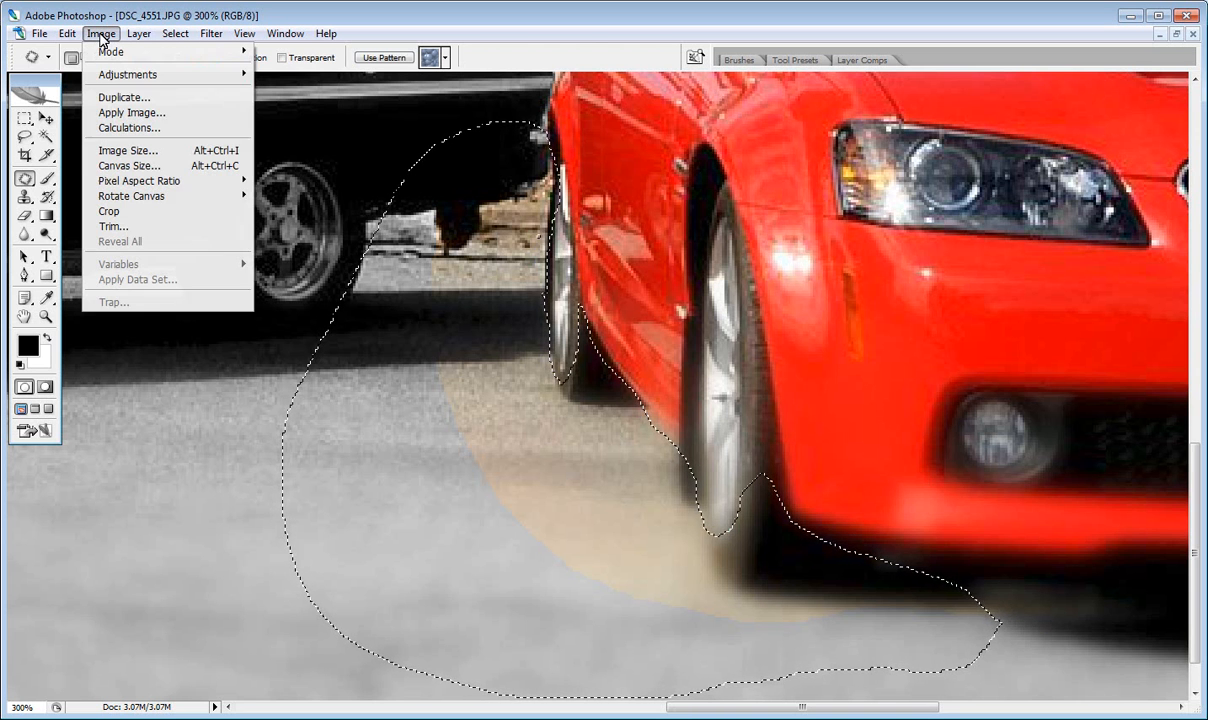
{"action": "mouse_move", "coordinate": [115, 74]}
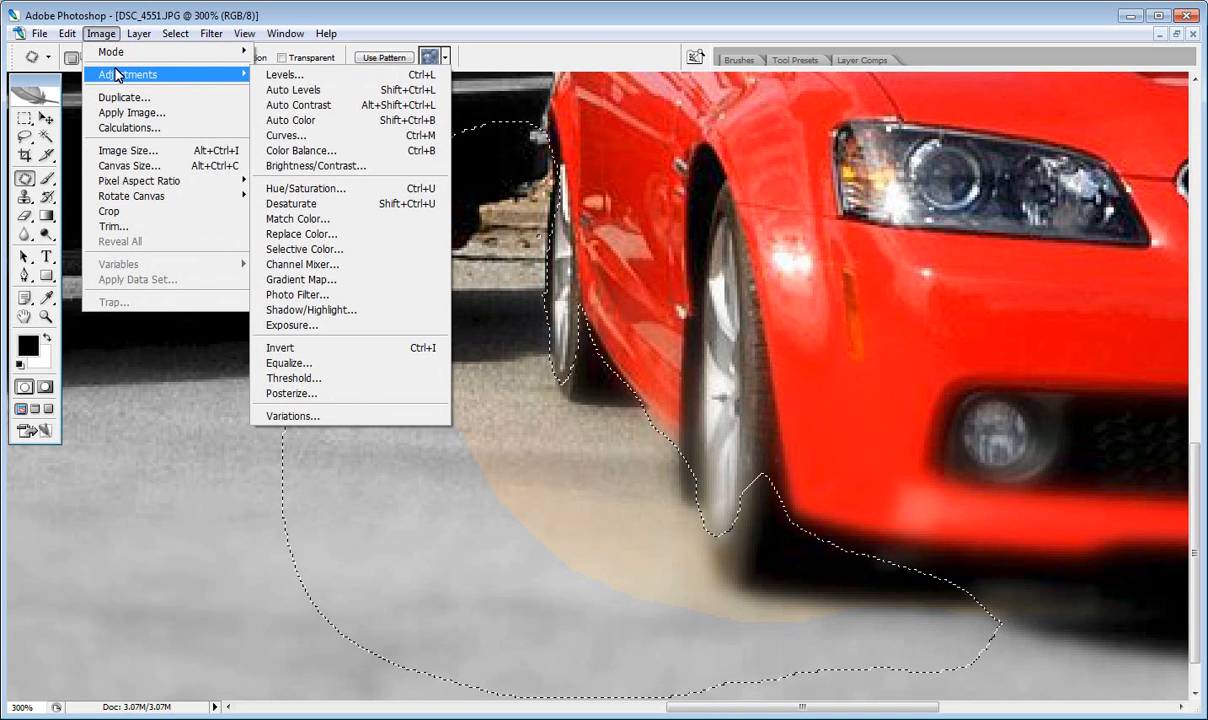
{"action": "left_click", "coordinate": [305, 204]}
{"action": "left_click", "coordinate": [217, 433]}
Select the tinted shadow and road beneath the red car's front bumper, desaturate the area, and deselect
{"action": "scroll", "coordinate": [582, 418], "scroll_direction": "down", "scroll_amount": 3}
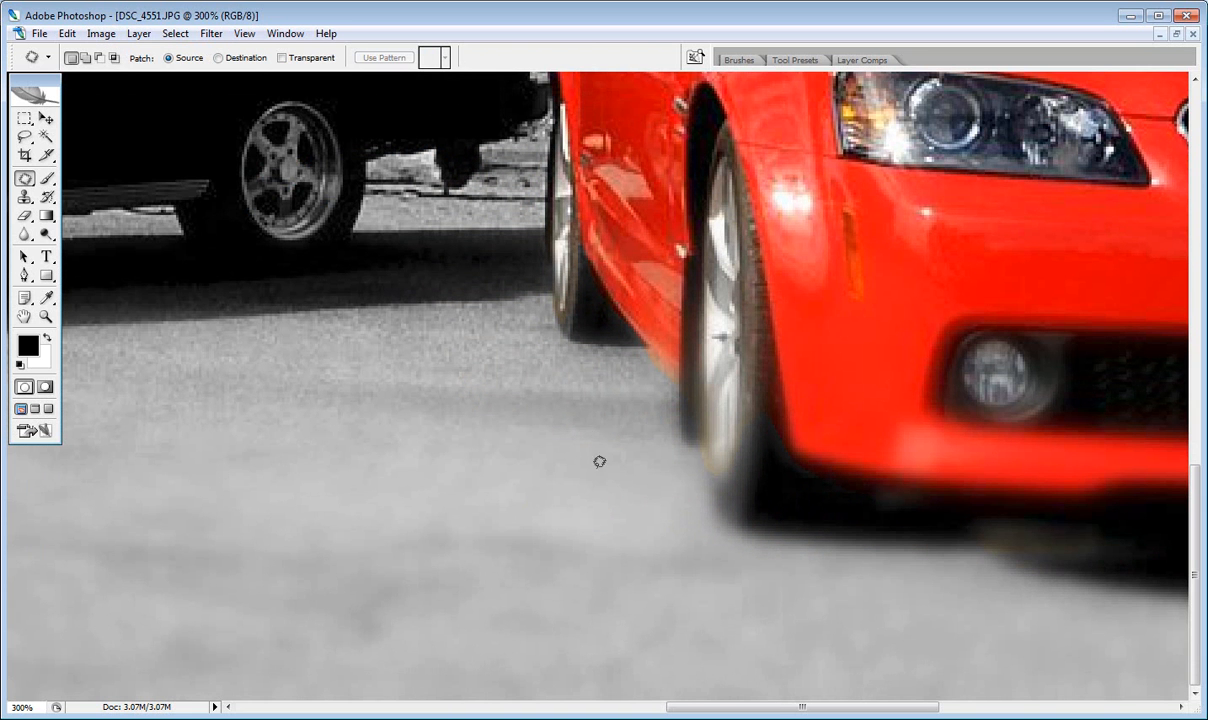
{"action": "left_click_drag", "start_coordinate": [695, 710], "coordinate": [818, 714]}
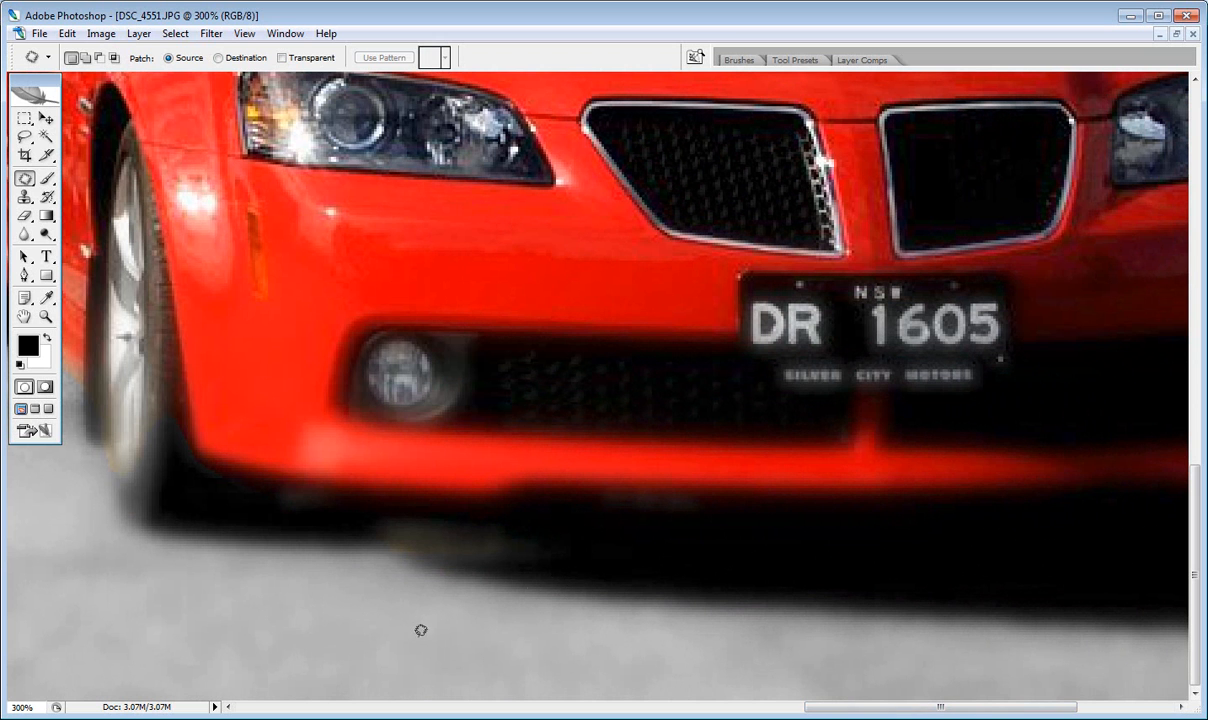
{"action": "mouse_move", "coordinate": [144, 577]}
{"action": "left_mouse_down"}
{"action": "mouse_move", "coordinate": [251, 629]}
{"action": "mouse_move", "coordinate": [362, 668]}
{"action": "mouse_move", "coordinate": [556, 713]}
{"action": "left_mouse_up"}
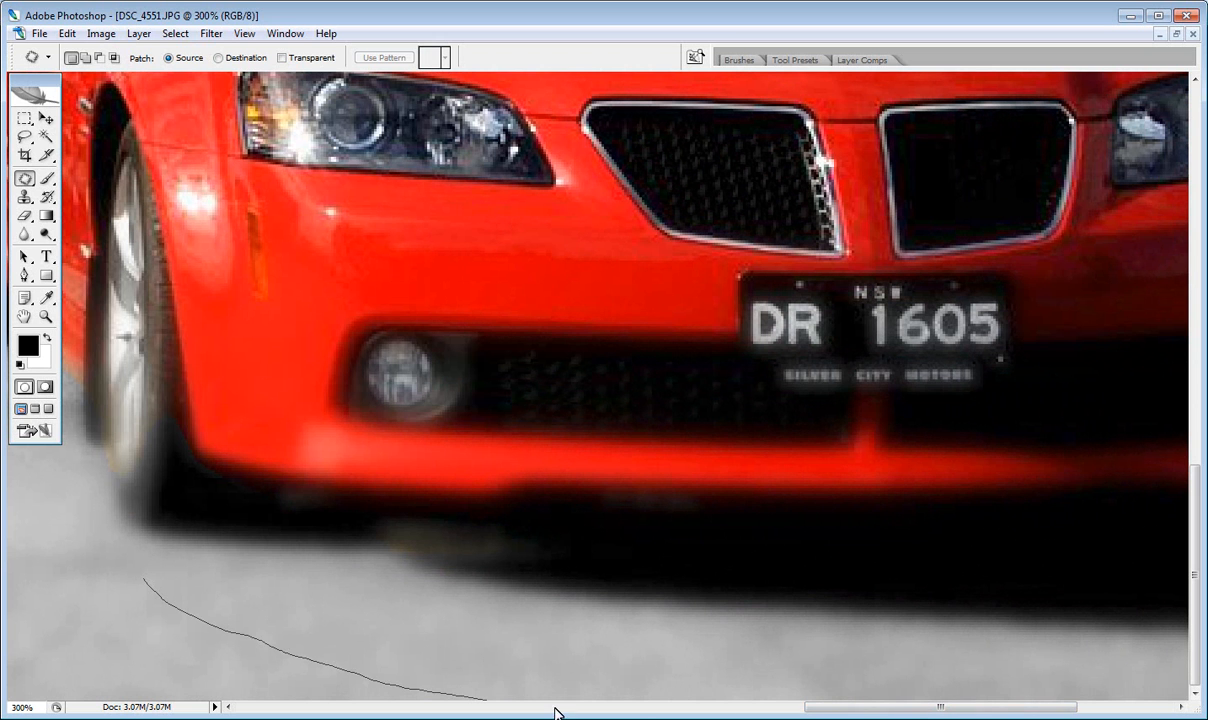
{"action": "mouse_move", "coordinate": [1020, 712]}
{"action": "left_mouse_down"}
{"action": "mouse_move", "coordinate": [999, 564]}
{"action": "mouse_move", "coordinate": [248, 476]}
{"action": "mouse_move", "coordinate": [130, 527]}
{"action": "mouse_move", "coordinate": [146, 578]}
{"action": "left_mouse_up"}
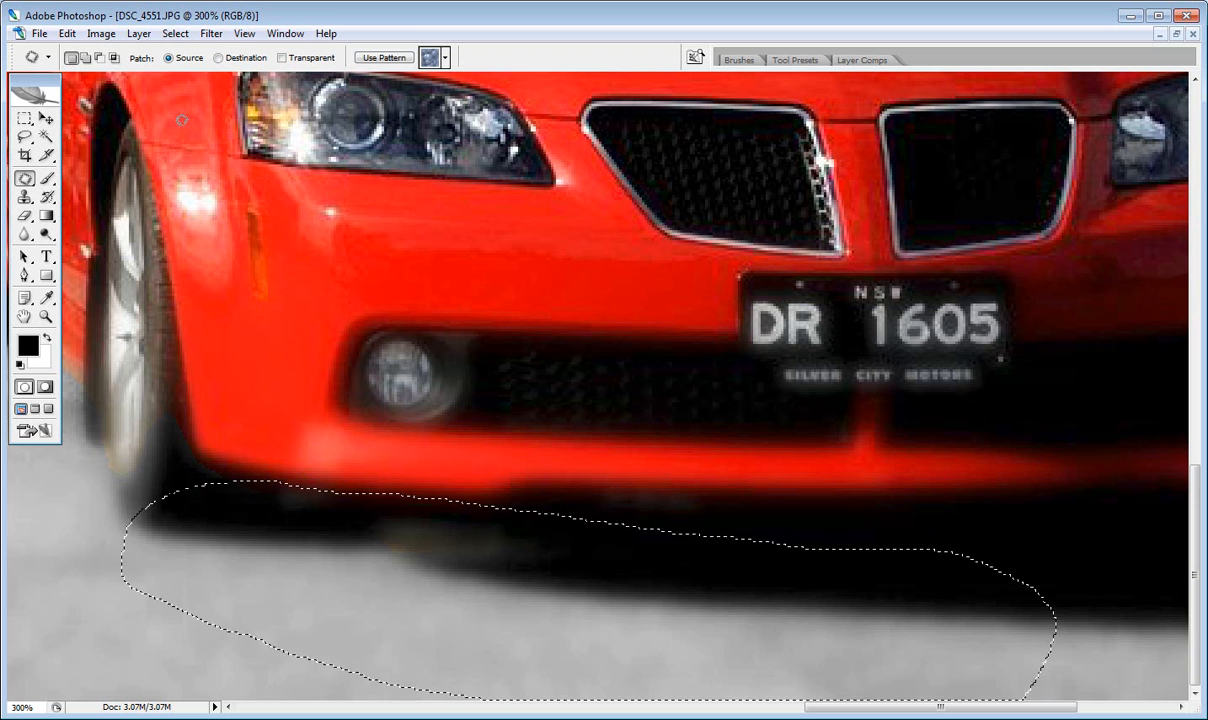
{"action": "left_click", "coordinate": [105, 38]}
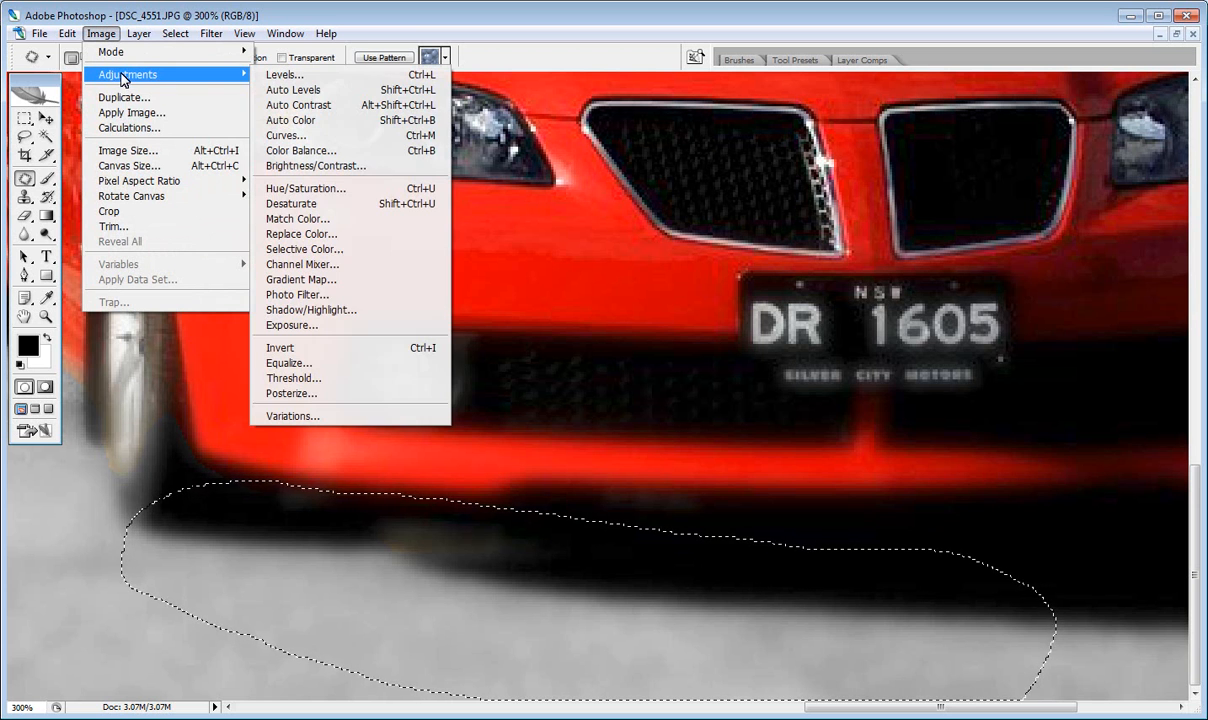
{"action": "left_click", "coordinate": [365, 205]}
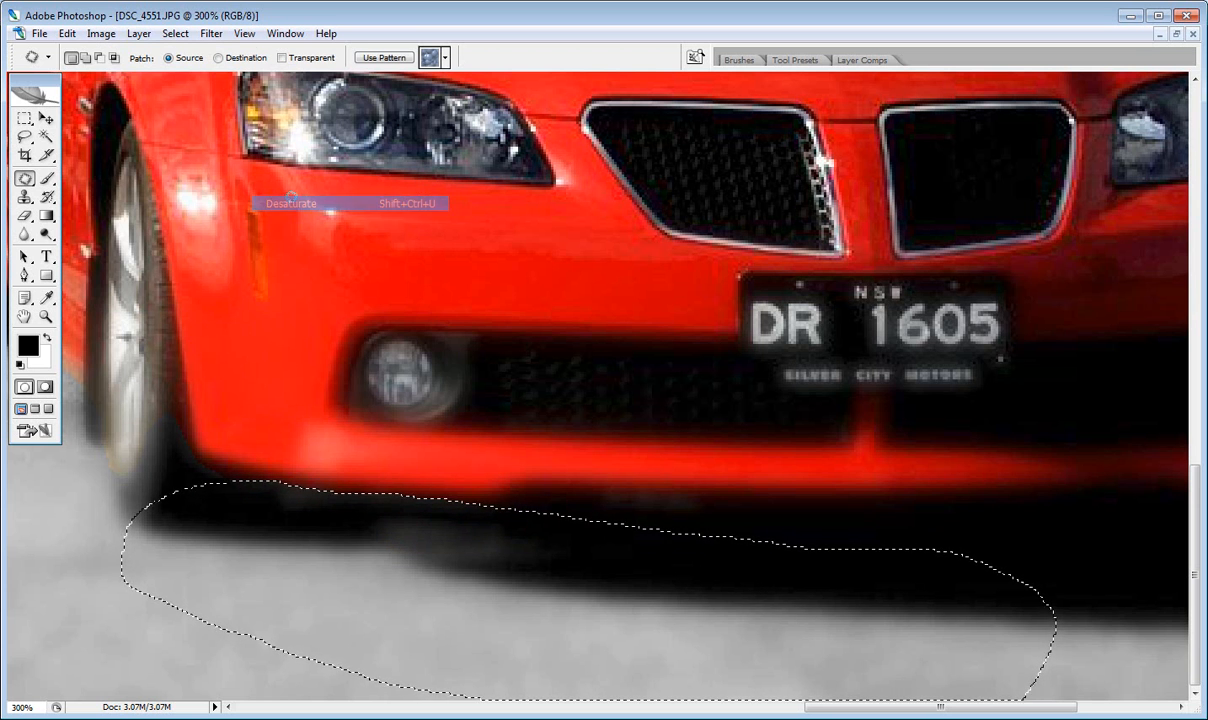
{"action": "left_click", "coordinate": [113, 645]}
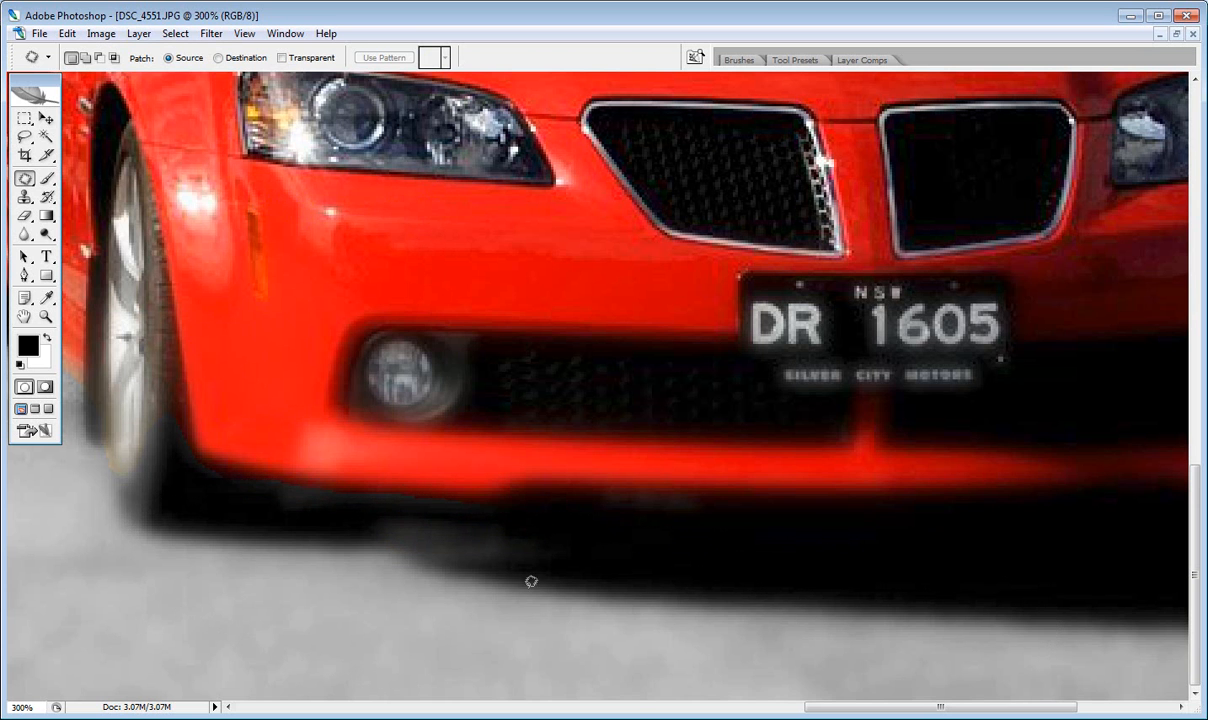
Select the shadow and ground around the bumper's far corner up to the photo's right edge, desaturate the area, and deselect
{"action": "left_click_drag", "start_coordinate": [844, 708], "coordinate": [944, 708]}
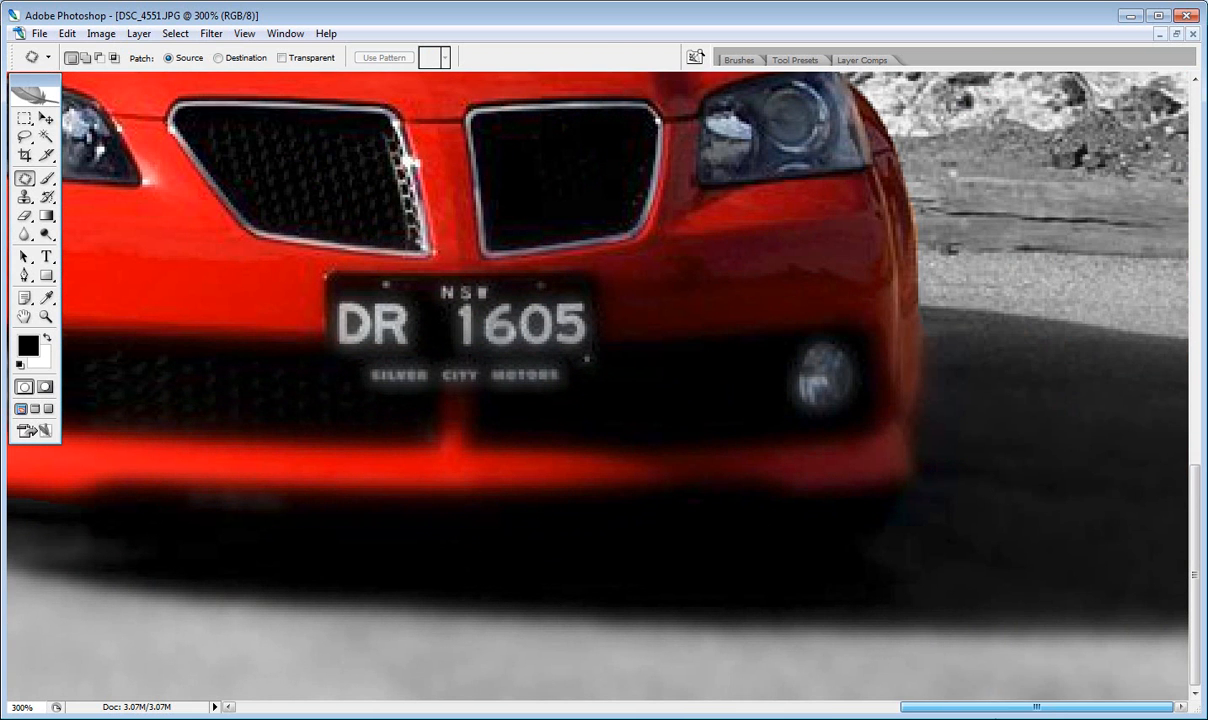
{"action": "mouse_move", "coordinate": [698, 681]}
{"action": "left_mouse_down"}
{"action": "mouse_move", "coordinate": [1118, 691]}
{"action": "mouse_move", "coordinate": [1204, 513]}
{"action": "mouse_move", "coordinate": [1191, 298]}
{"action": "mouse_move", "coordinate": [1156, 228]}
{"action": "mouse_move", "coordinate": [999, 147]}
{"action": "mouse_move", "coordinate": [948, 139]}
{"action": "mouse_move", "coordinate": [952, 252]}
{"action": "mouse_move", "coordinate": [922, 491]}
{"action": "mouse_move", "coordinate": [740, 514]}
{"action": "mouse_move", "coordinate": [652, 556]}
{"action": "mouse_move", "coordinate": [646, 634]}
{"action": "mouse_move", "coordinate": [720, 686]}
{"action": "left_mouse_up"}
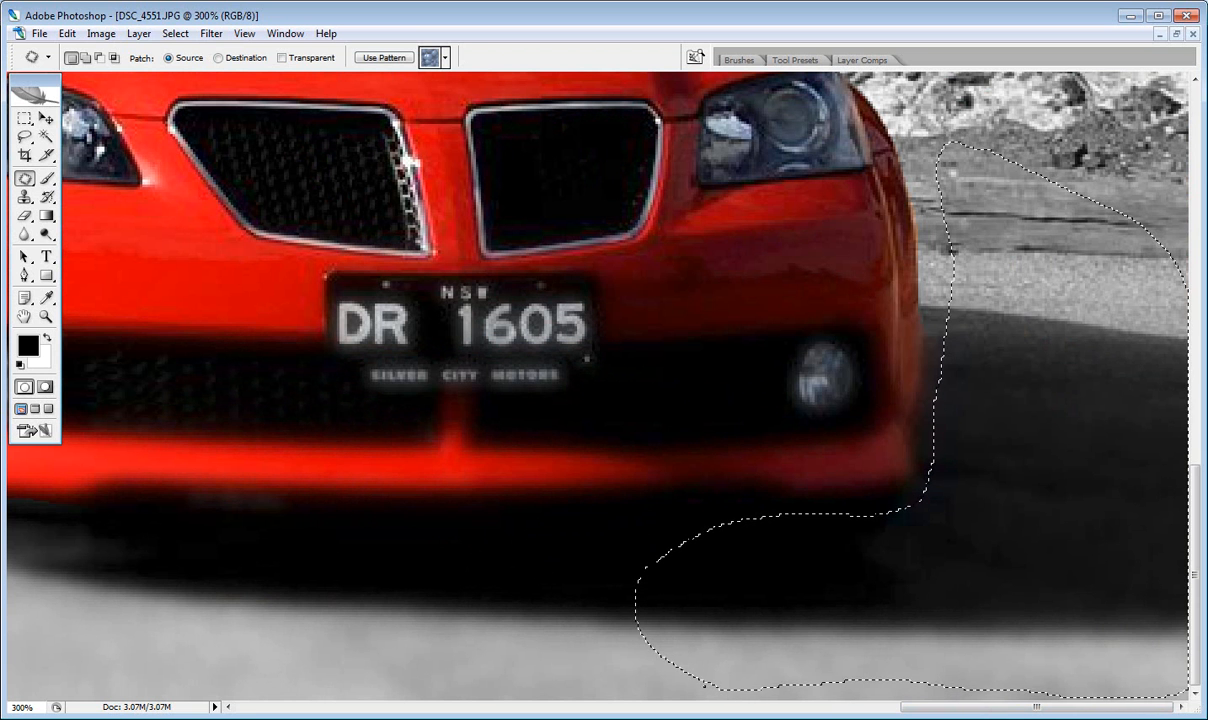
{"action": "left_click", "coordinate": [98, 34]}
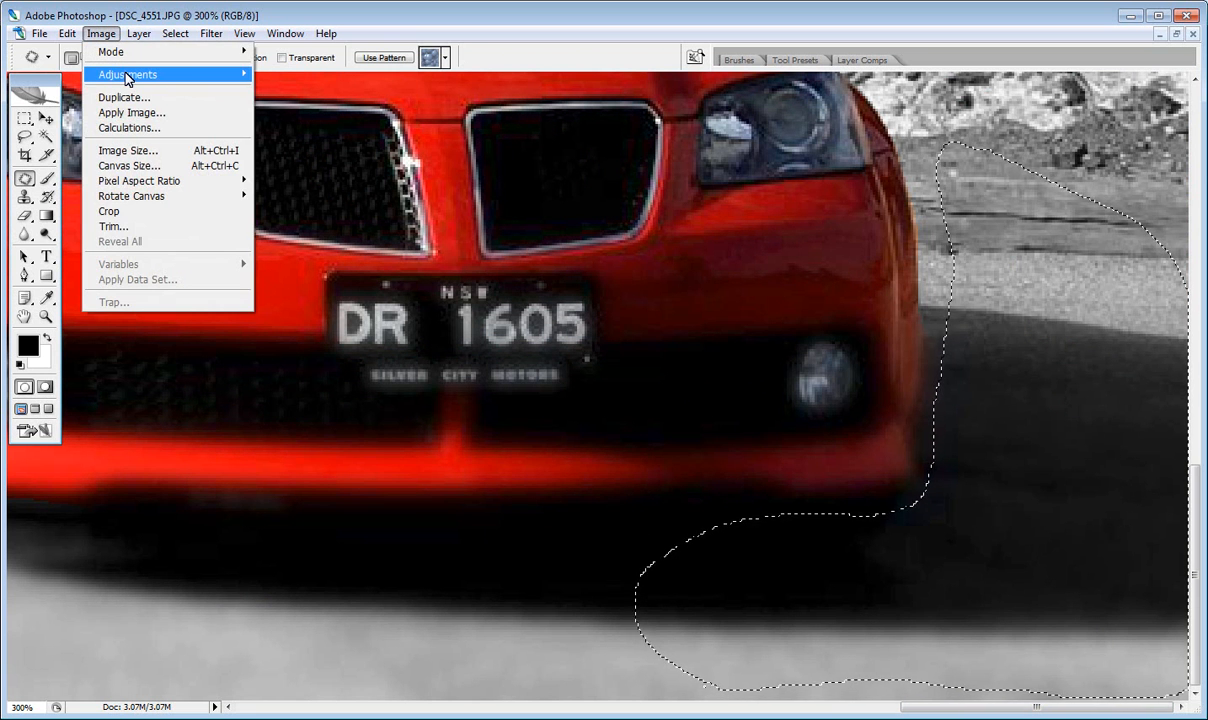
{"action": "mouse_move", "coordinate": [127, 78]}
{"action": "left_click", "coordinate": [291, 203]}
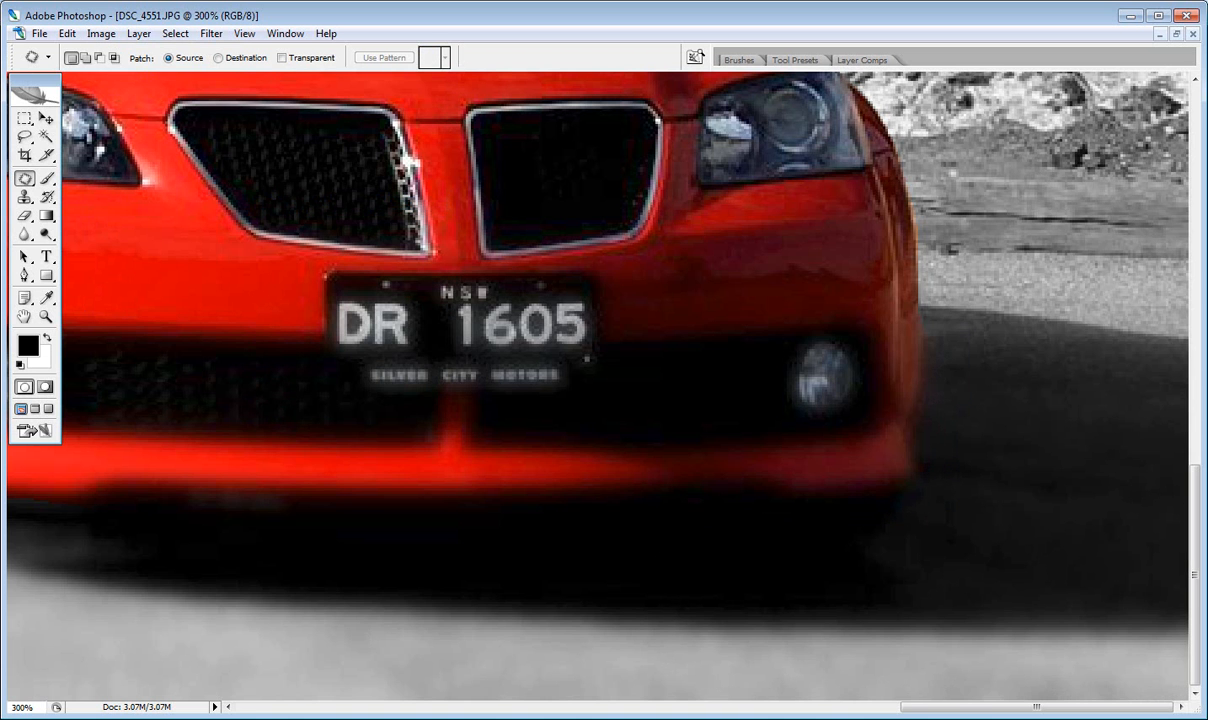
Open the photo DSC_4551 (2) from the covers folder
{"action": "key", "text": "ctrl+minus"}
{"action": "key", "text": "ctrl+minus"}
{"action": "key", "text": "ctrl+minus"}
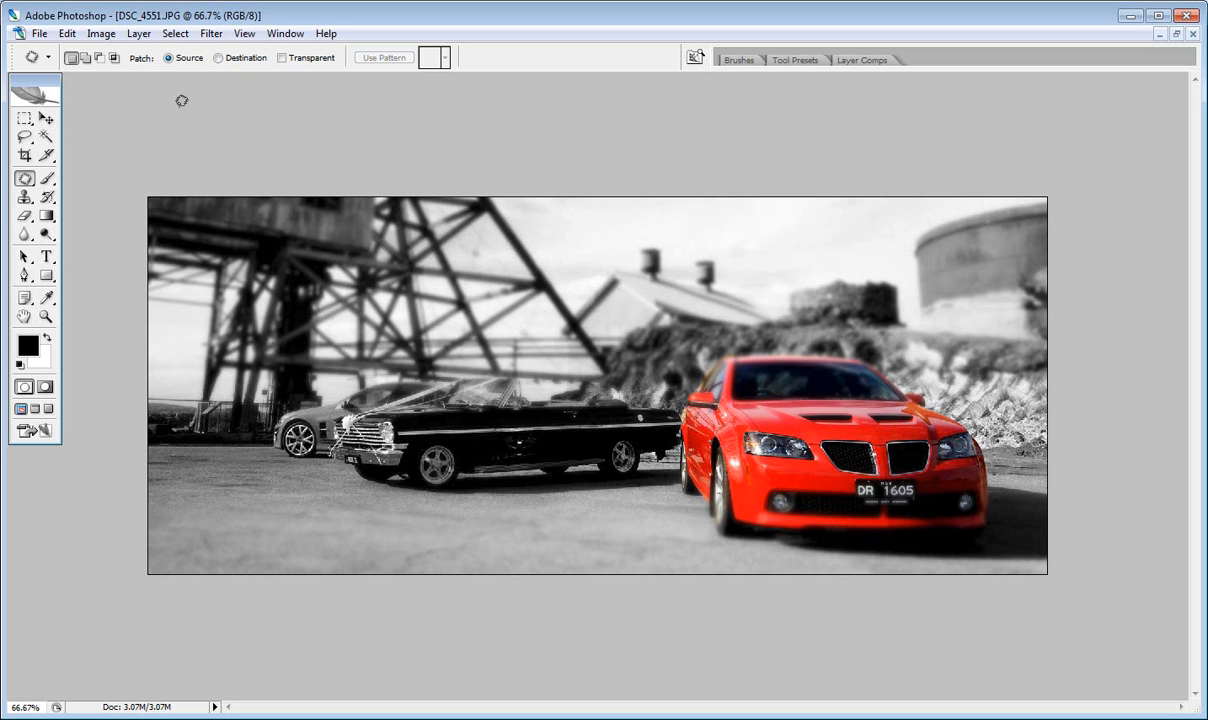
{"action": "left_click", "coordinate": [41, 36]}
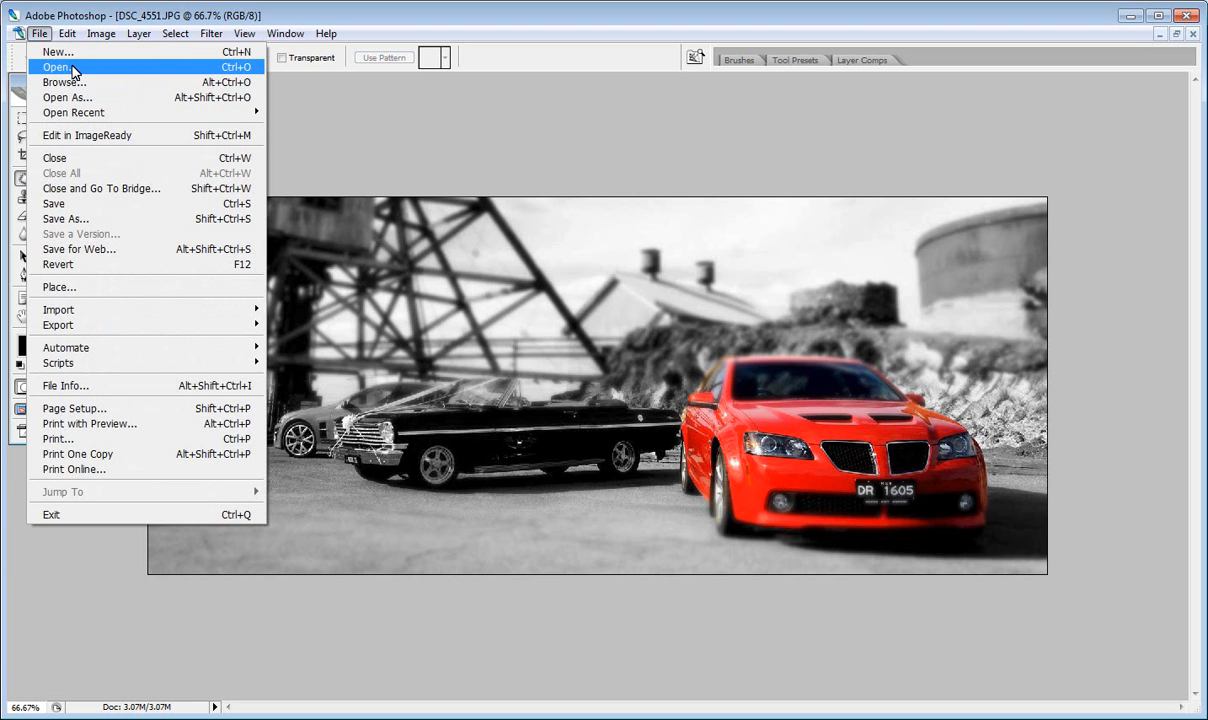
{"action": "left_click", "coordinate": [74, 70]}
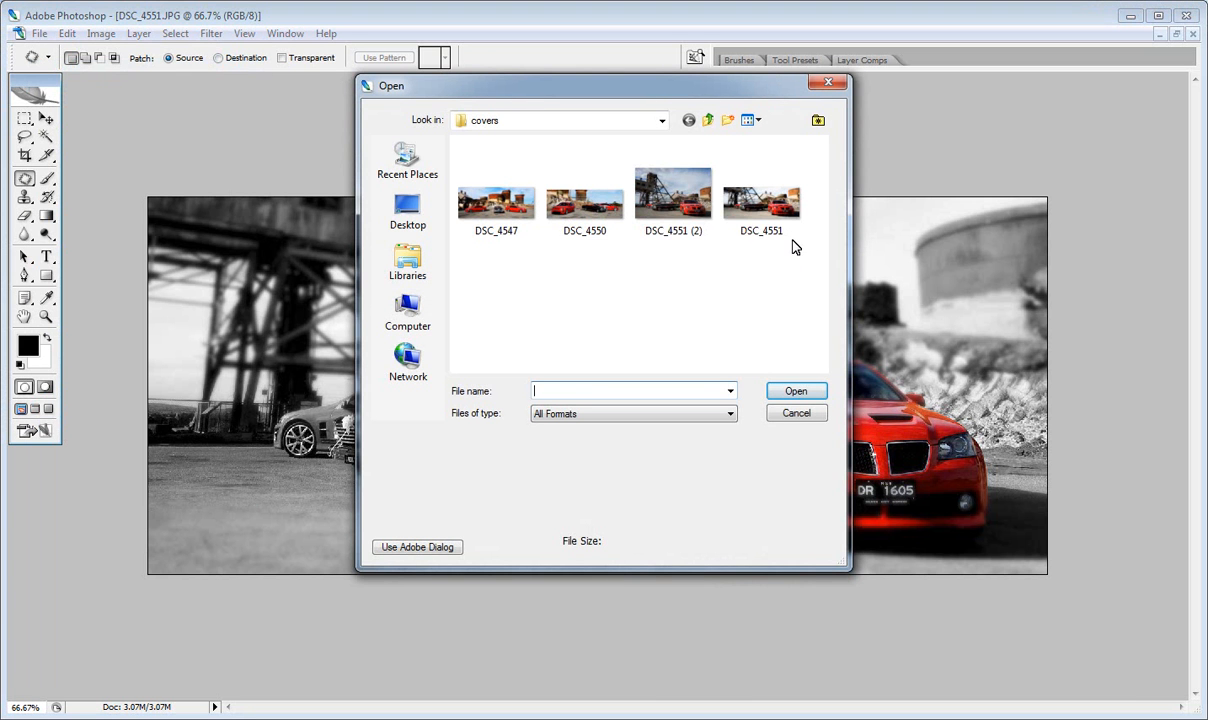
{"action": "right_click", "coordinate": [683, 200]}
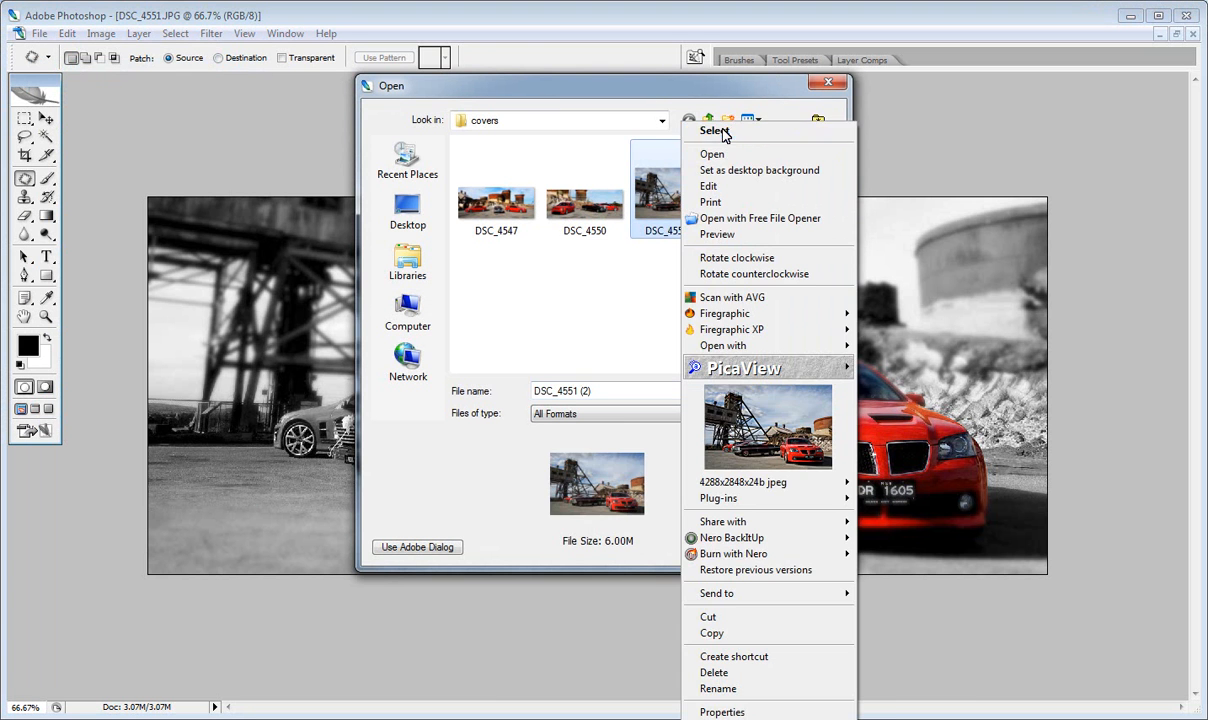
{"action": "left_click", "coordinate": [722, 132]}
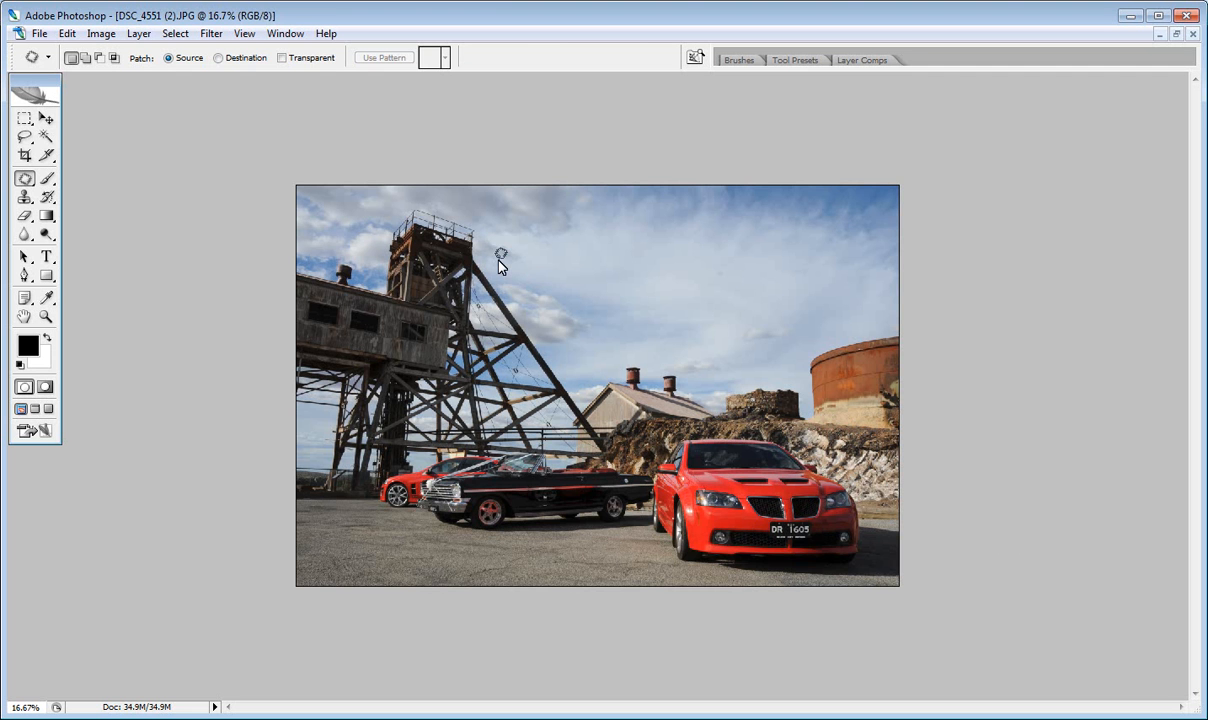
Freehand-select the photo's surroundings, leaving out the front and rear red cars with a loose outline, then desaturate the selection and deselect
{"action": "key", "text": "ctrl+plus"}
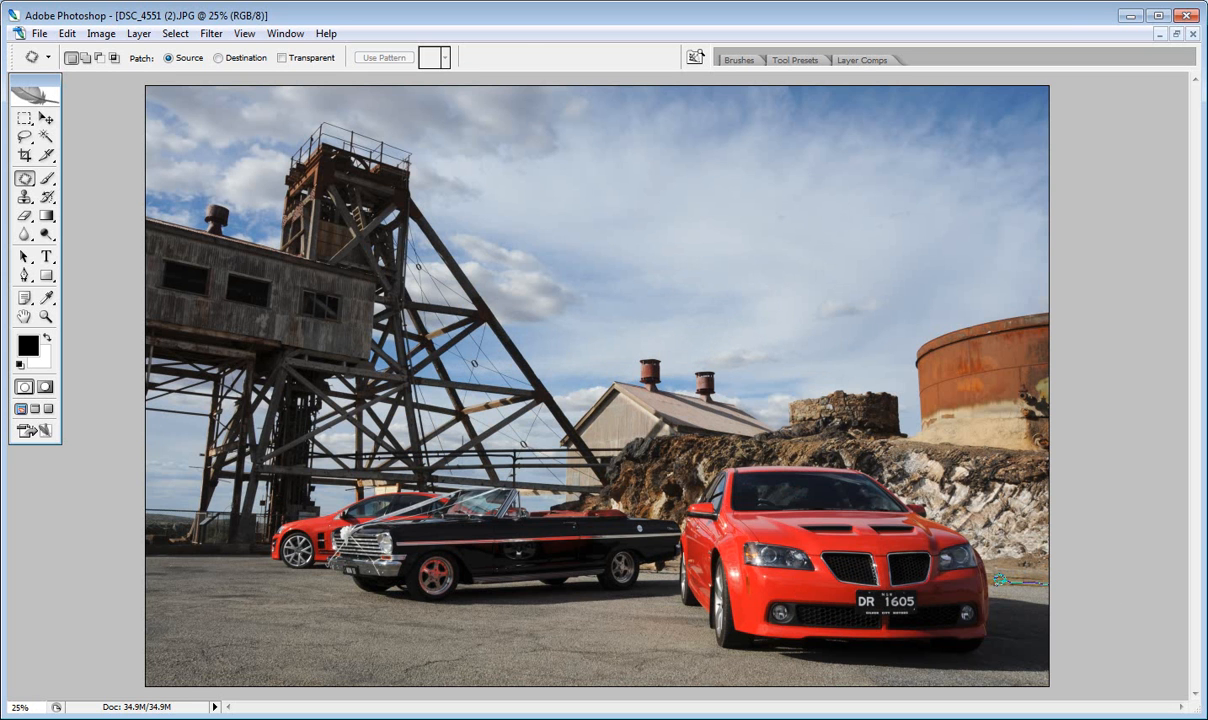
{"action": "mouse_move", "coordinate": [993, 578]}
{"action": "left_mouse_down"}
{"action": "mouse_move", "coordinate": [991, 641]}
{"action": "mouse_move", "coordinate": [766, 643]}
{"action": "mouse_move", "coordinate": [684, 609]}
{"action": "mouse_move", "coordinate": [663, 574]}
{"action": "mouse_move", "coordinate": [572, 551]}
{"action": "mouse_move", "coordinate": [637, 524]}
{"action": "mouse_move", "coordinate": [418, 520]}
{"action": "mouse_move", "coordinate": [454, 519]}
{"action": "mouse_move", "coordinate": [343, 544]}
{"action": "mouse_move", "coordinate": [345, 569]}
{"action": "mouse_move", "coordinate": [288, 574]}
{"action": "mouse_move", "coordinate": [261, 551]}
{"action": "mouse_move", "coordinate": [263, 523]}
{"action": "mouse_move", "coordinate": [345, 481]}
{"action": "left_mouse_up"}
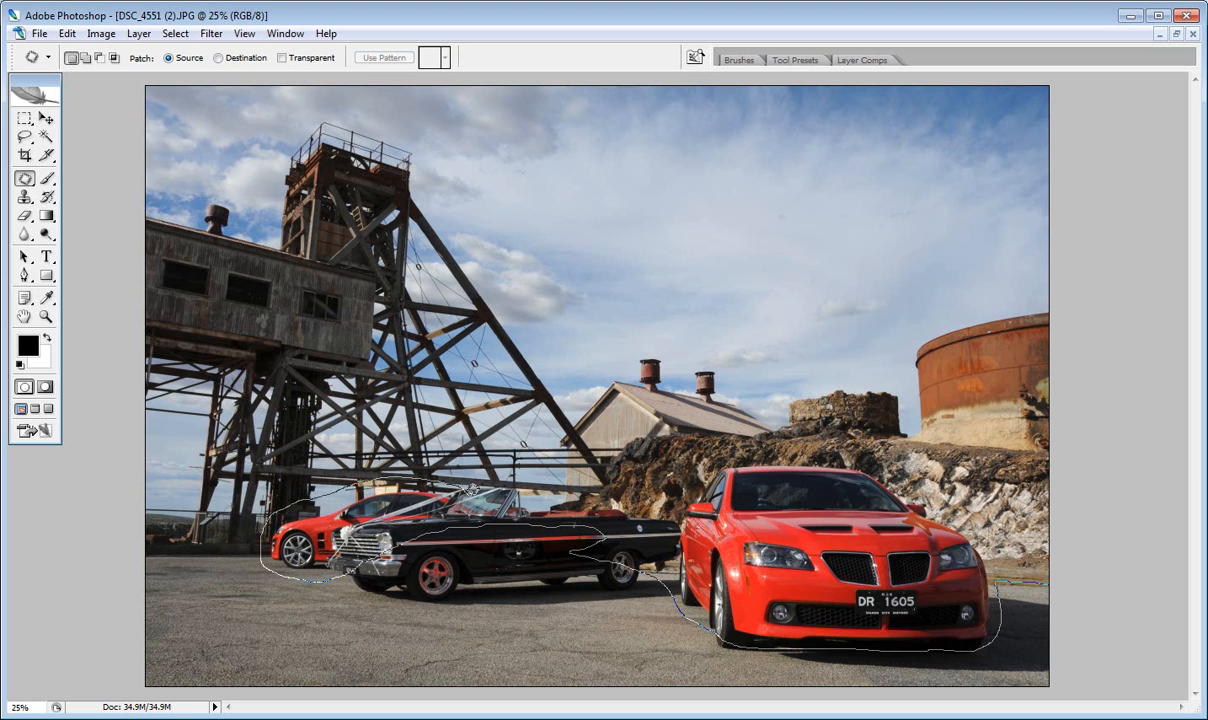
{"action": "mouse_move", "coordinate": [470, 490]}
{"action": "left_mouse_down"}
{"action": "mouse_move", "coordinate": [656, 531]}
{"action": "mouse_move", "coordinate": [728, 451]}
{"action": "mouse_move", "coordinate": [844, 443]}
{"action": "mouse_move", "coordinate": [905, 465]}
{"action": "mouse_move", "coordinate": [967, 508]}
{"action": "mouse_move", "coordinate": [998, 560]}
{"action": "left_mouse_up"}
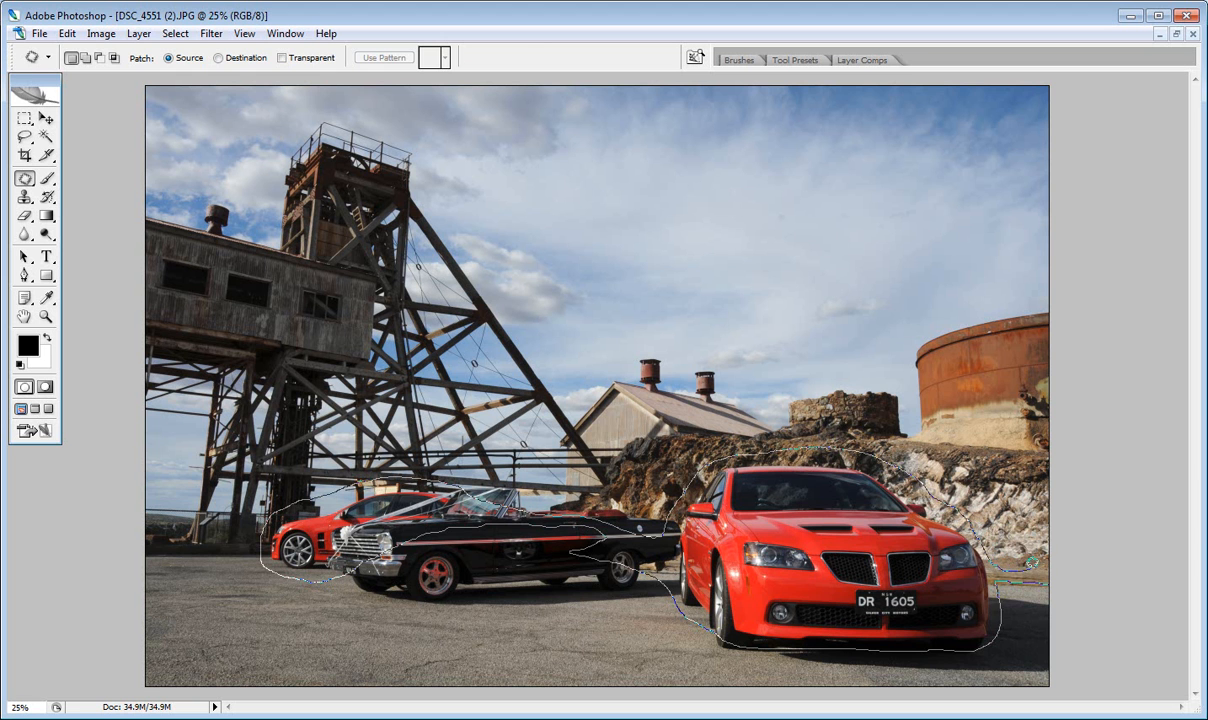
{"action": "mouse_move", "coordinate": [1055, 562]}
{"action": "left_mouse_down"}
{"action": "mouse_move", "coordinate": [1097, 453]}
{"action": "mouse_move", "coordinate": [1110, 364]}
{"action": "mouse_move", "coordinate": [1111, 262]}
{"action": "mouse_move", "coordinate": [1068, 75]}
{"action": "mouse_move", "coordinate": [723, 43]}
{"action": "mouse_move", "coordinate": [124, 32]}
{"action": "mouse_move", "coordinate": [104, 64]}
{"action": "mouse_move", "coordinate": [89, 174]}
{"action": "mouse_move", "coordinate": [103, 341]}
{"action": "mouse_move", "coordinate": [86, 623]}
{"action": "mouse_move", "coordinate": [103, 681]}
{"action": "mouse_move", "coordinate": [142, 703]}
{"action": "left_mouse_up"}
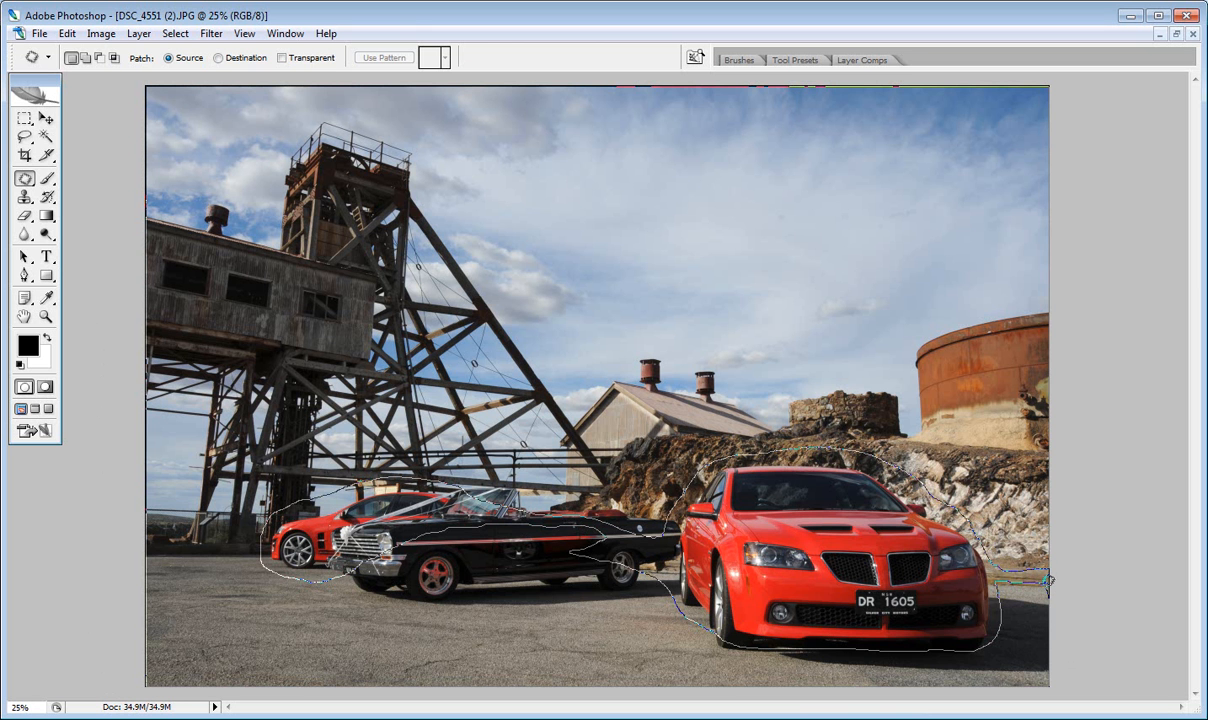
{"action": "left_click_drag", "start_coordinate": [1049, 576], "coordinate": [1049, 574]}
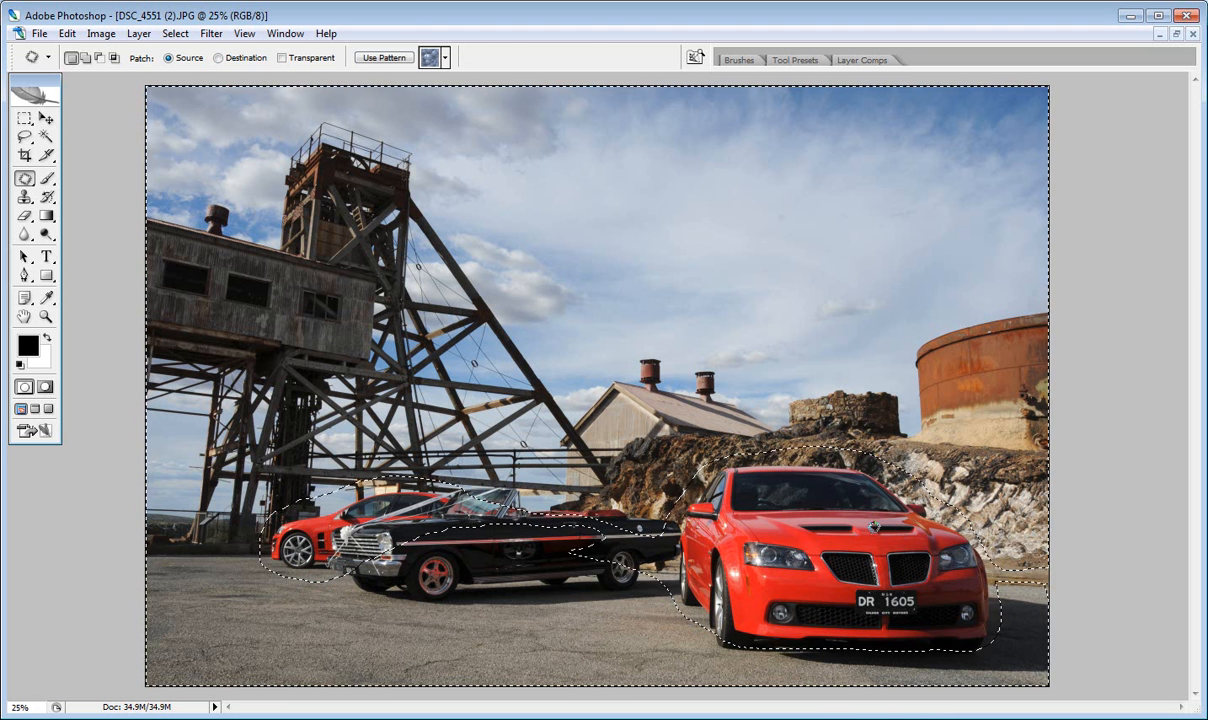
{"action": "left_click", "coordinate": [101, 33]}
{"action": "mouse_move", "coordinate": [120, 74]}
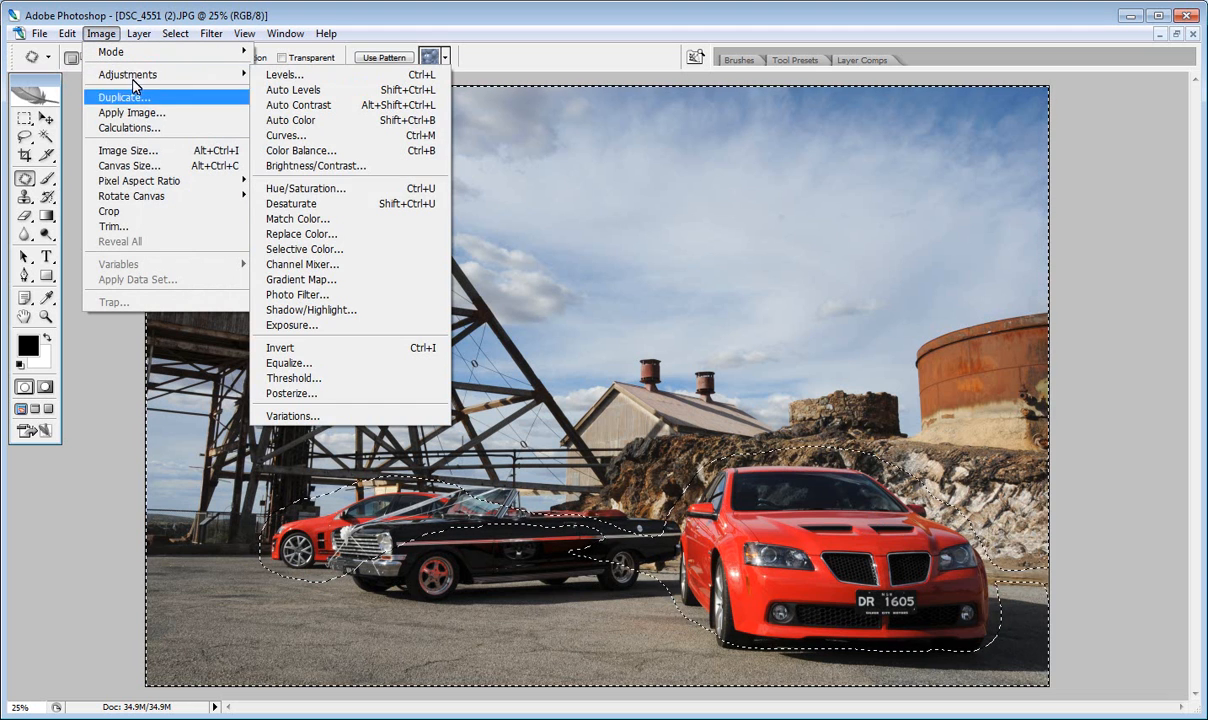
{"action": "left_click", "coordinate": [285, 204]}
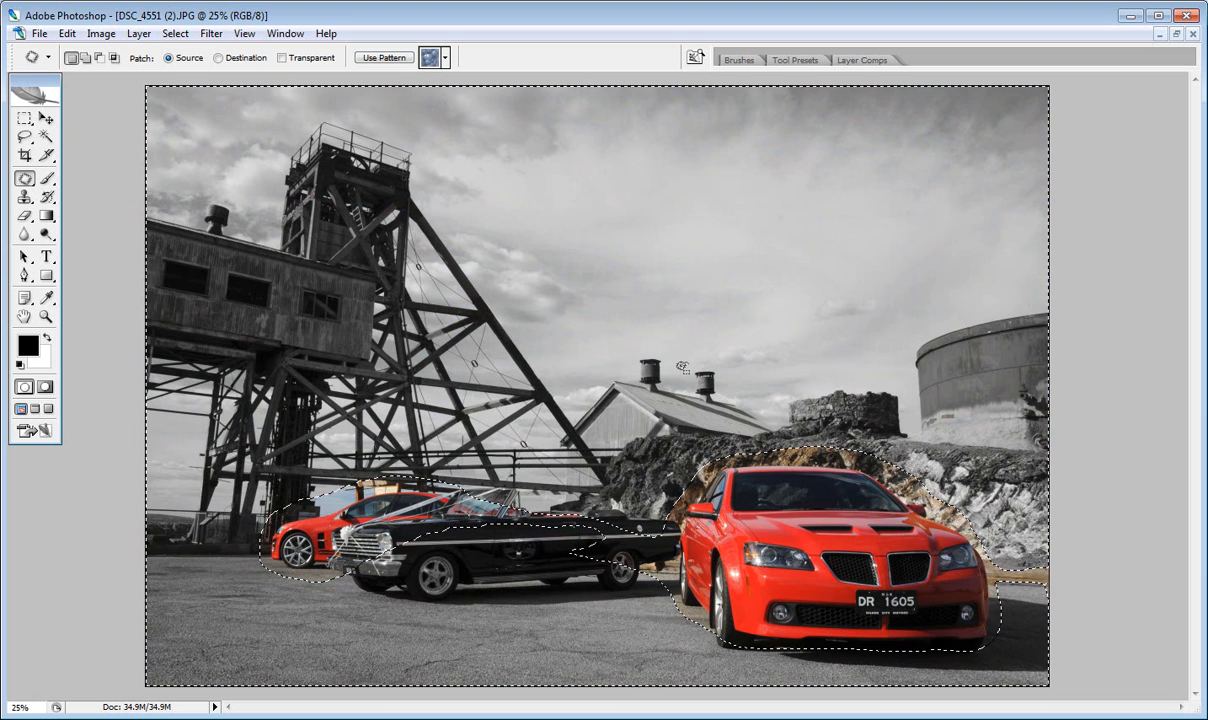
{"action": "key", "text": "ctrl+d"}
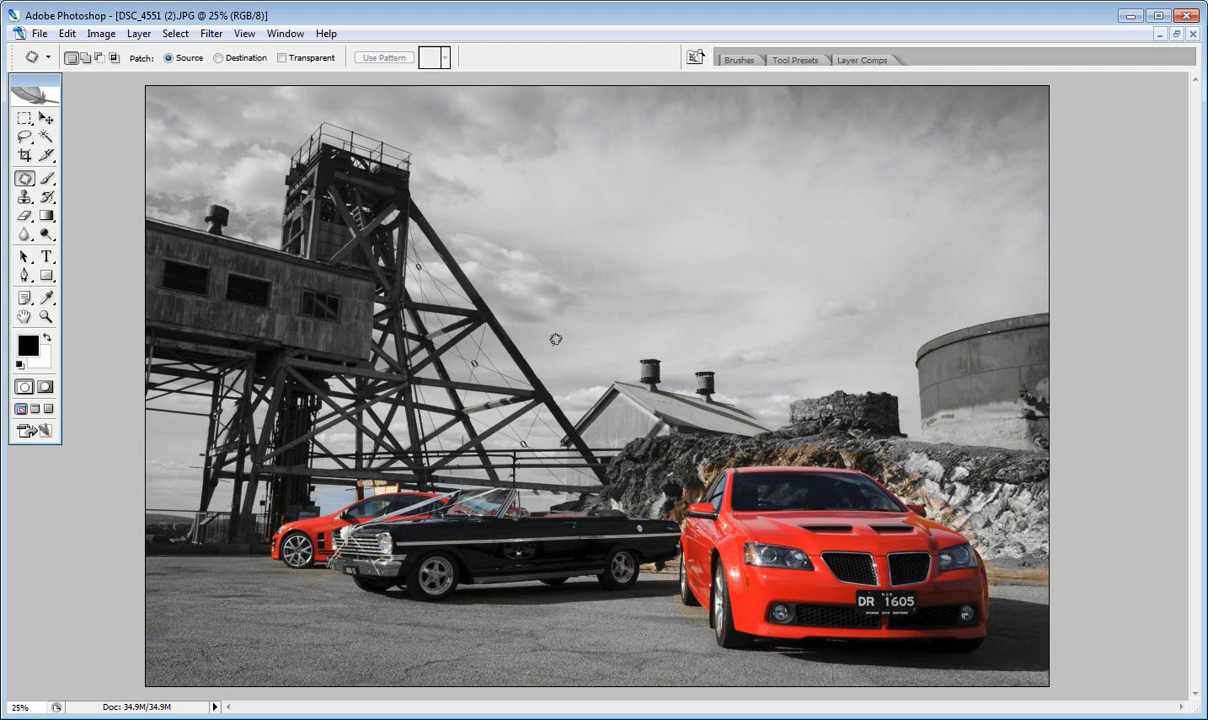
Freehand-select the tinted rocks and ground between the front red car and the photo's right edge, desaturate the area, and deselect
{"action": "key", "text": "ctrl+plus"}
{"action": "key", "text": "ctrl+plus"}
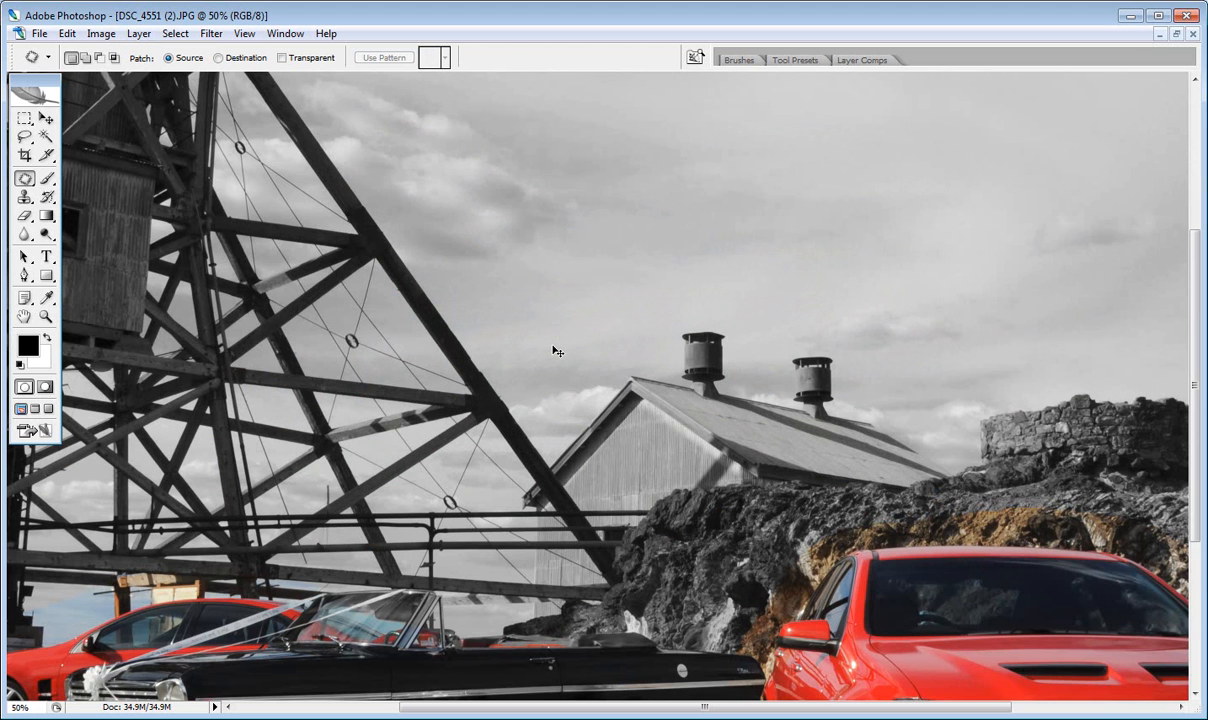
{"action": "scroll", "coordinate": [555, 339], "scroll_direction": "down", "scroll_amount": 6}
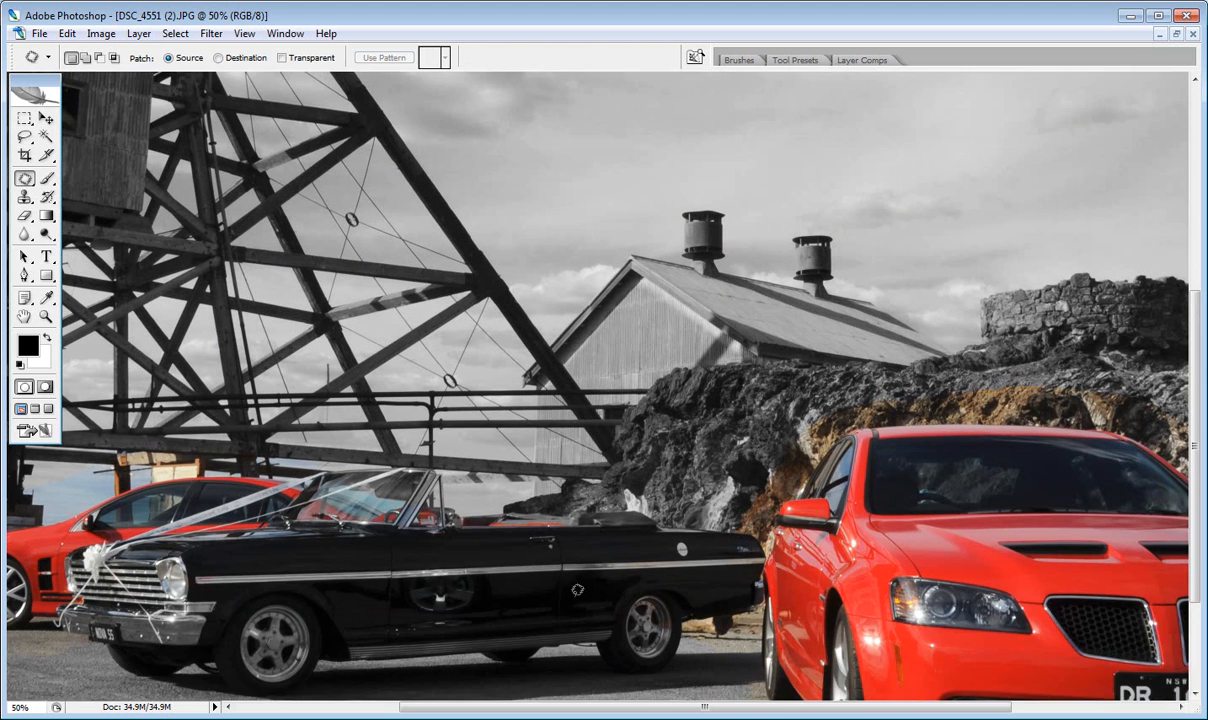
{"action": "scroll", "coordinate": [665, 714], "scroll_direction": "right", "scroll_amount": 5}
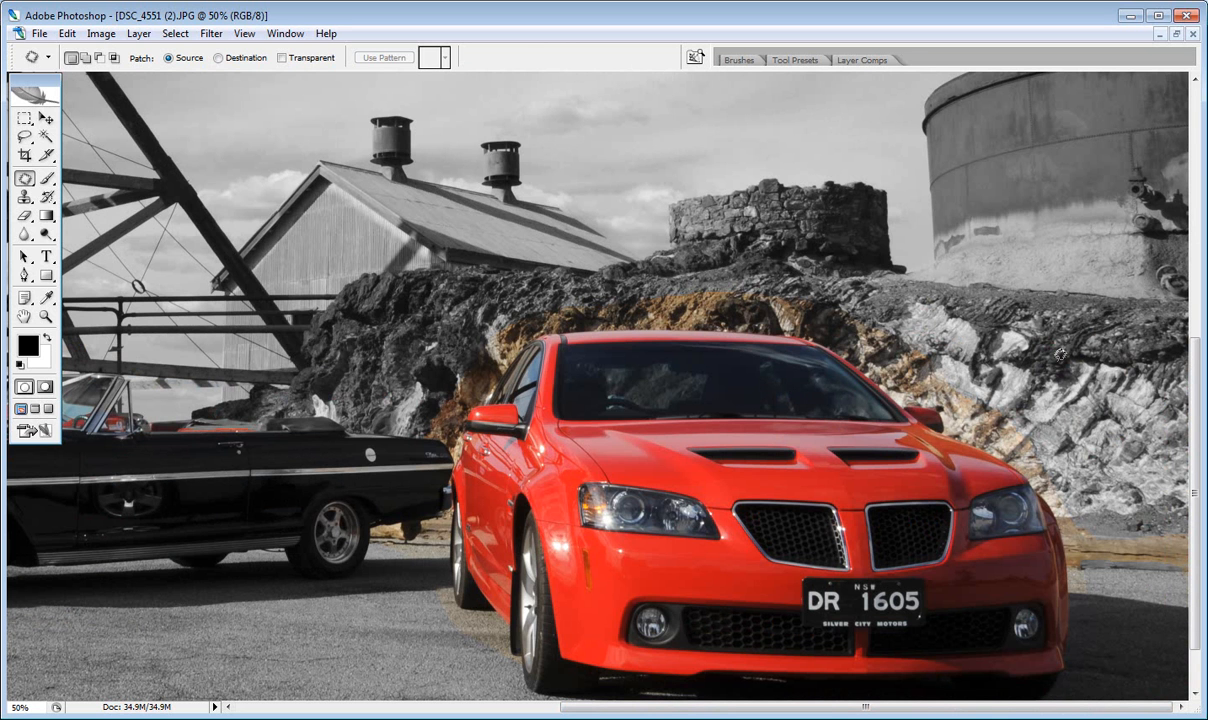
{"action": "mouse_move", "coordinate": [1026, 339]}
{"action": "left_mouse_down"}
{"action": "mouse_move", "coordinate": [1067, 450]}
{"action": "mouse_move", "coordinate": [1082, 555]}
{"action": "mouse_move", "coordinate": [1106, 589]}
{"action": "mouse_move", "coordinate": [1206, 614]}
{"action": "mouse_move", "coordinate": [1206, 490]}
{"action": "mouse_move", "coordinate": [1144, 386]}
{"action": "mouse_move", "coordinate": [1018, 345]}
{"action": "left_mouse_up"}
{"action": "left_click", "coordinate": [101, 33]}
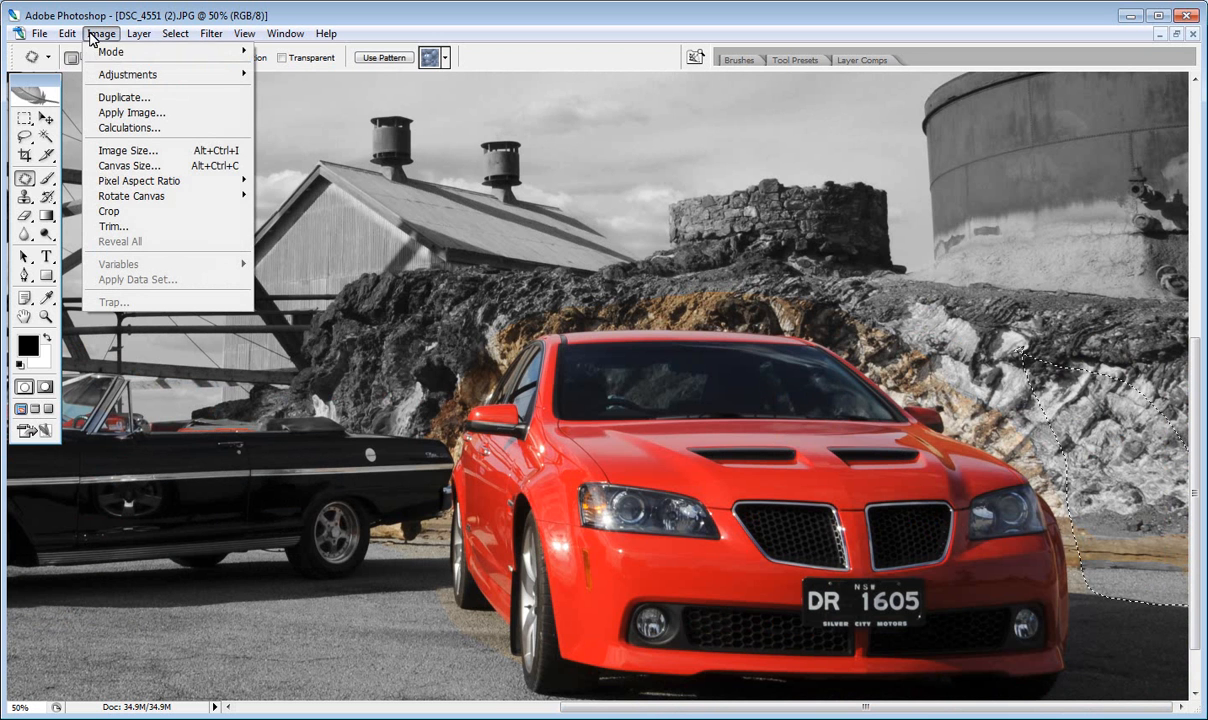
{"action": "mouse_move", "coordinate": [113, 76]}
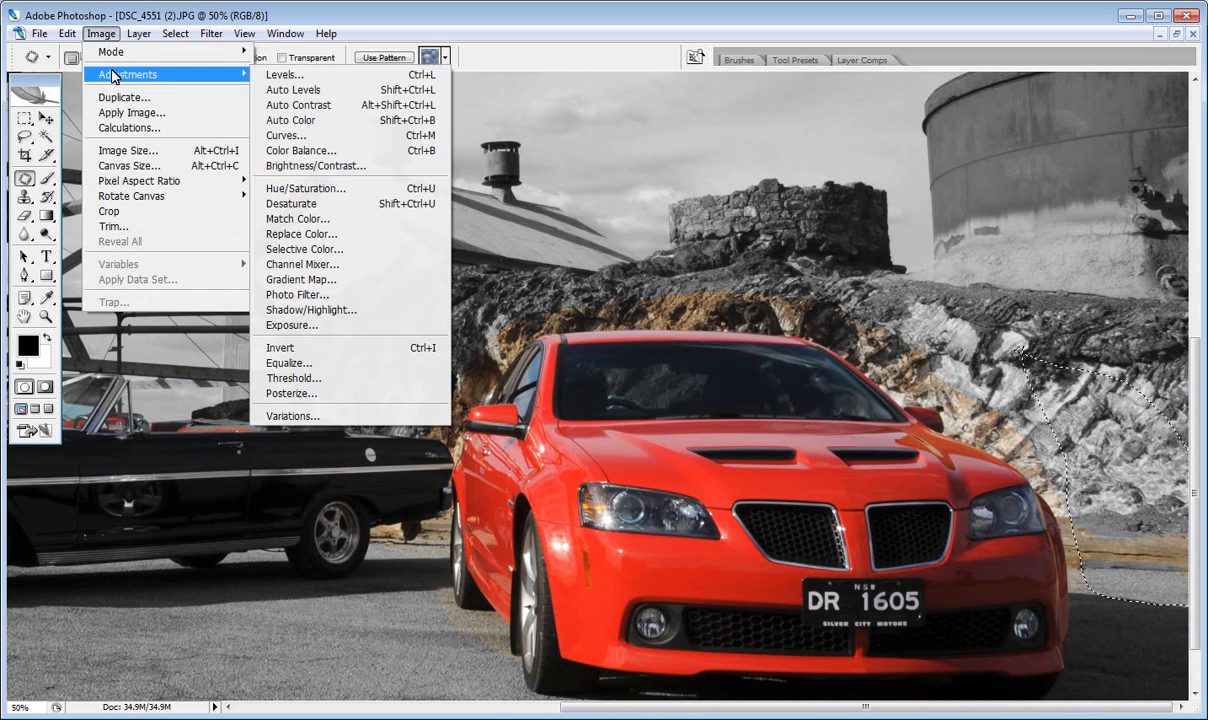
{"action": "left_click", "coordinate": [291, 204]}
{"action": "key", "text": "ctrl+d"}
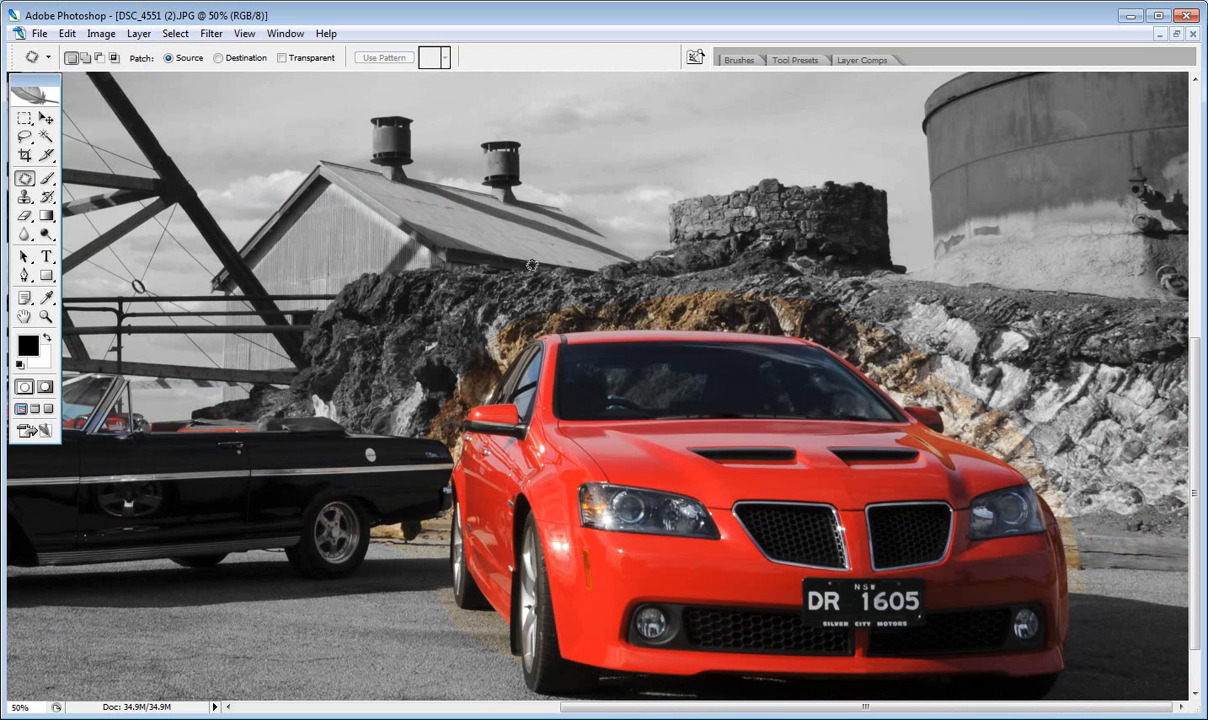
Freehand-select the black convertible with its interior, the rocks behind it and the road beneath, then desaturate the selection and deselect
{"action": "left_click_drag", "start_coordinate": [682, 713], "coordinate": [491, 716]}
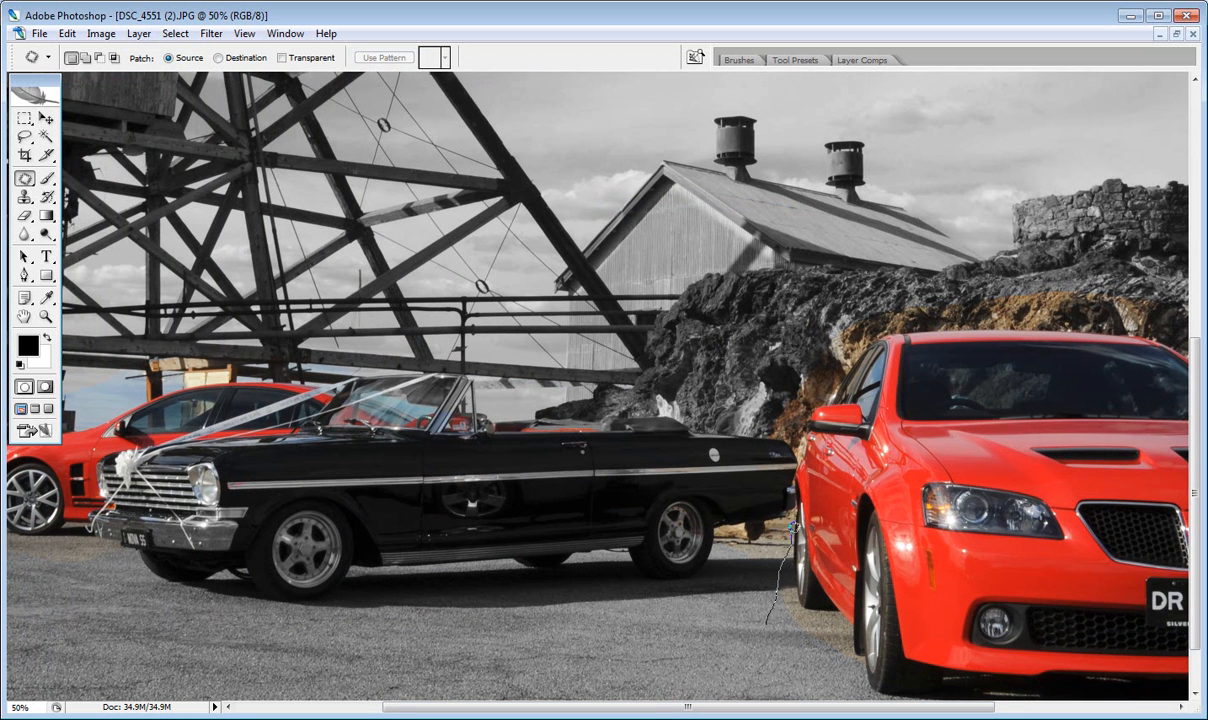
{"action": "mouse_move", "coordinate": [792, 489]}
{"action": "left_mouse_down"}
{"action": "mouse_move", "coordinate": [797, 400]}
{"action": "mouse_move", "coordinate": [780, 375]}
{"action": "mouse_move", "coordinate": [731, 356]}
{"action": "mouse_move", "coordinate": [480, 288]}
{"action": "mouse_move", "coordinate": [408, 290]}
{"action": "mouse_move", "coordinate": [312, 326]}
{"action": "left_mouse_up"}
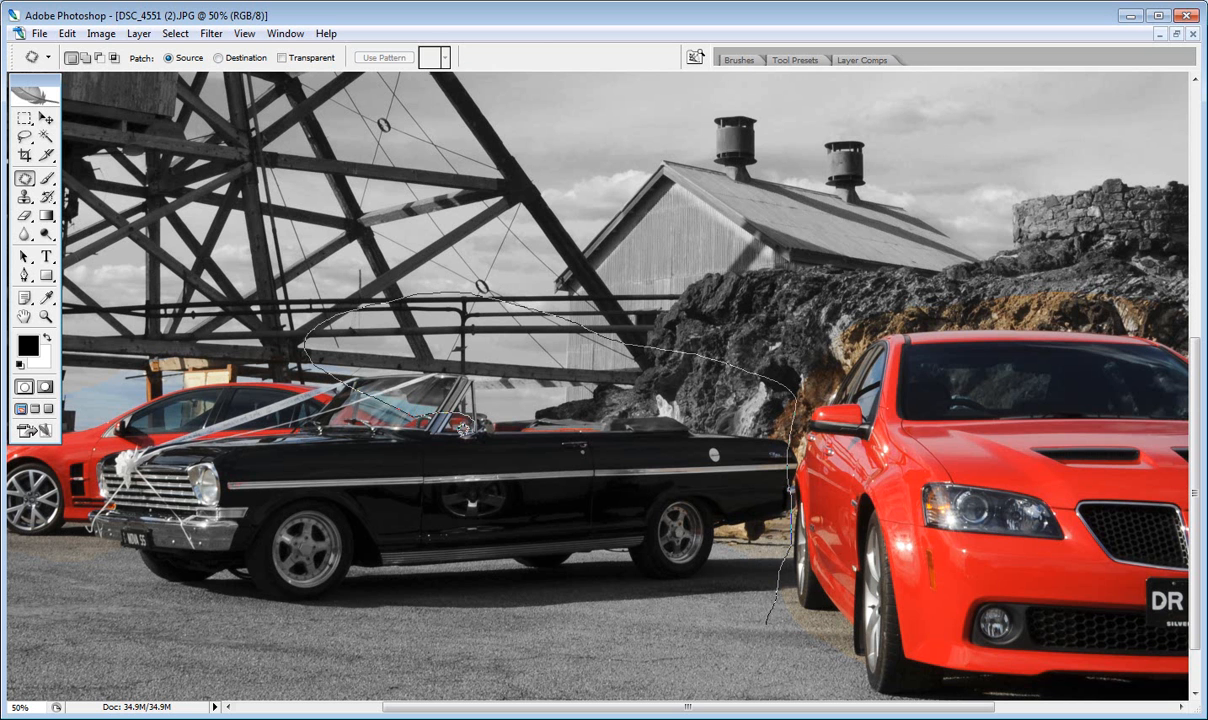
{"action": "mouse_move", "coordinate": [464, 429]}
{"action": "left_mouse_down"}
{"action": "mouse_move", "coordinate": [352, 414]}
{"action": "mouse_move", "coordinate": [300, 438]}
{"action": "left_mouse_up"}
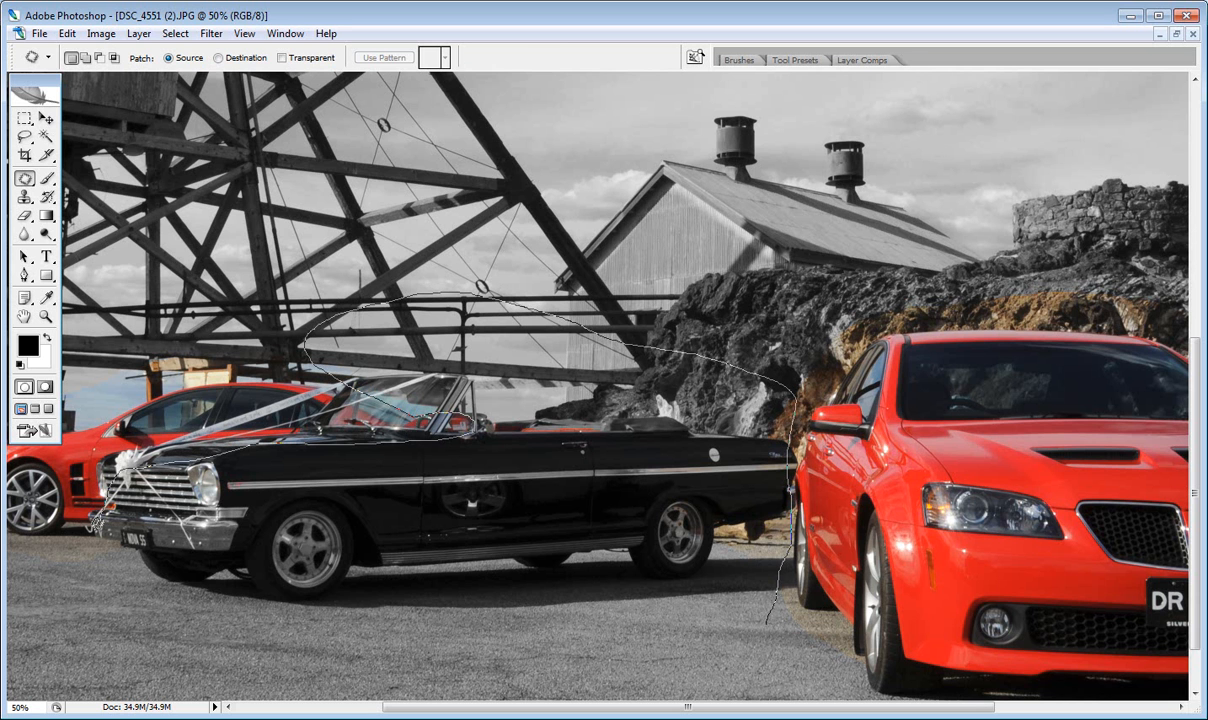
{"action": "mouse_move", "coordinate": [84, 572]}
{"action": "left_mouse_down"}
{"action": "mouse_move", "coordinate": [235, 631]}
{"action": "mouse_move", "coordinate": [381, 646]}
{"action": "mouse_move", "coordinate": [717, 647]}
{"action": "mouse_move", "coordinate": [808, 630]}
{"action": "left_mouse_up"}
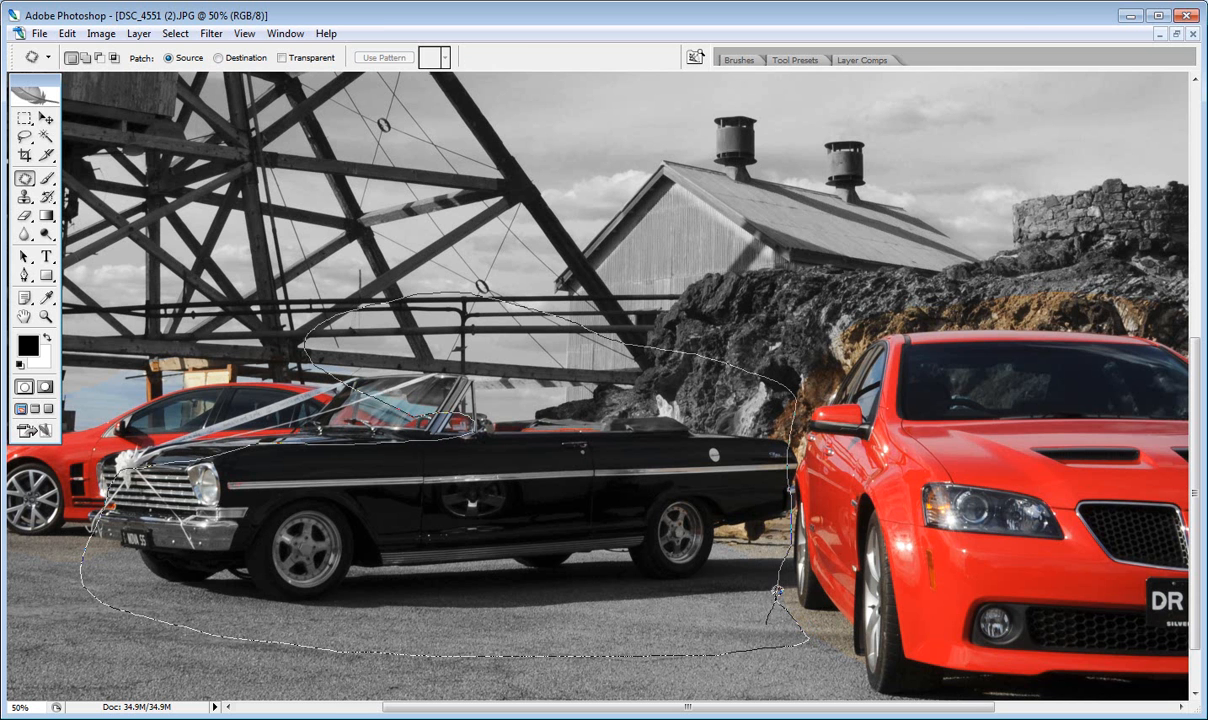
{"action": "left_click_drag", "start_coordinate": [776, 591], "coordinate": [778, 586]}
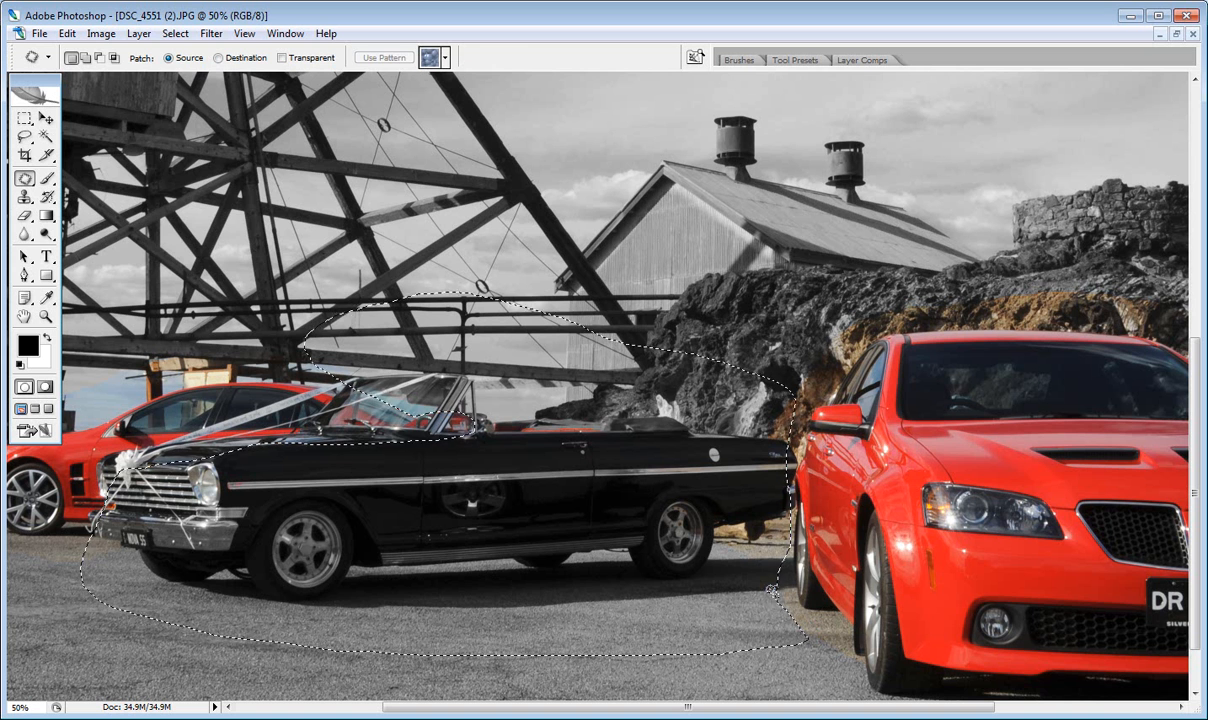
{"action": "left_click", "coordinate": [100, 35]}
{"action": "mouse_move", "coordinate": [167, 74]}
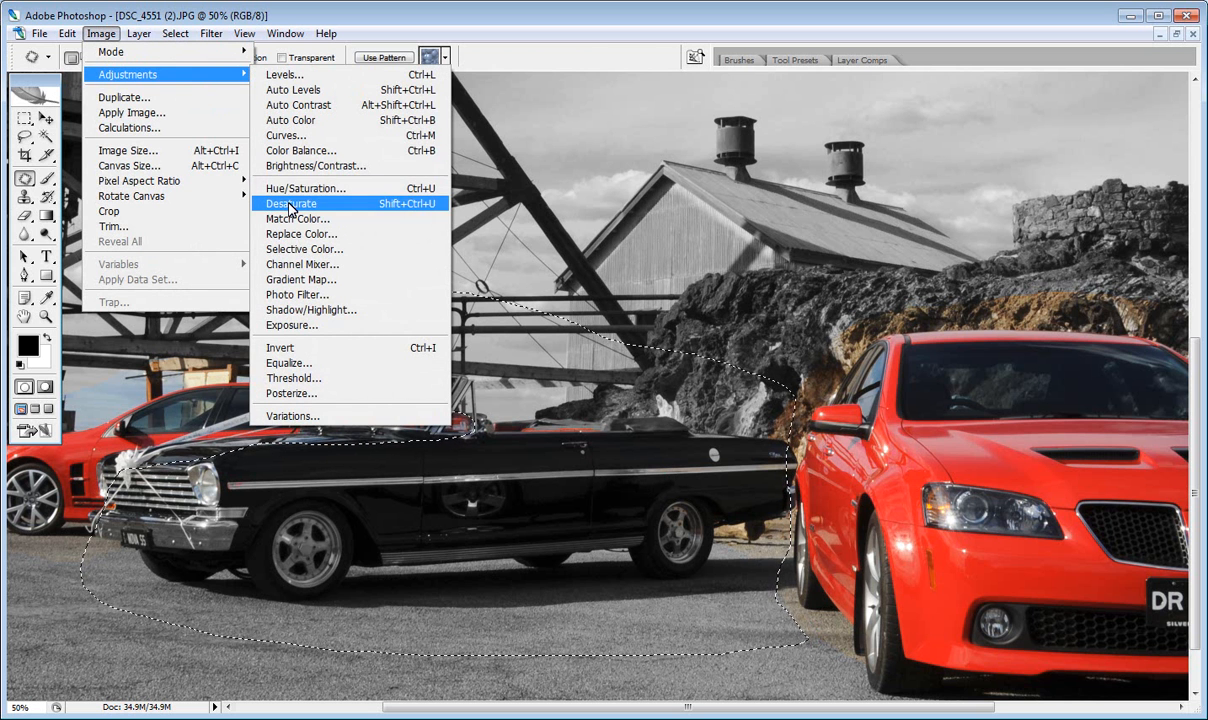
{"action": "left_click", "coordinate": [290, 204]}
{"action": "key", "text": "ctrl+d"}
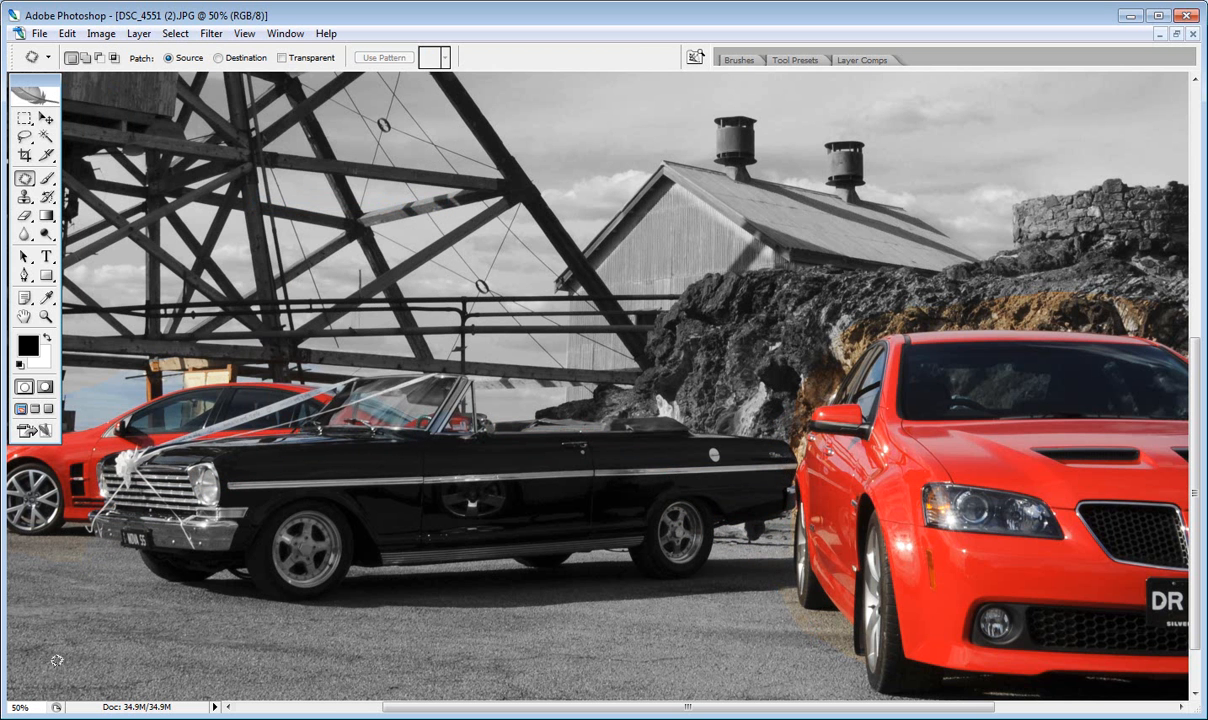
Select the beams, signs and sky directly above the rear red car's roof, following the roofline, then desaturate the area and deselect
{"action": "left_click_drag", "start_coordinate": [412, 712], "coordinate": [347, 714]}
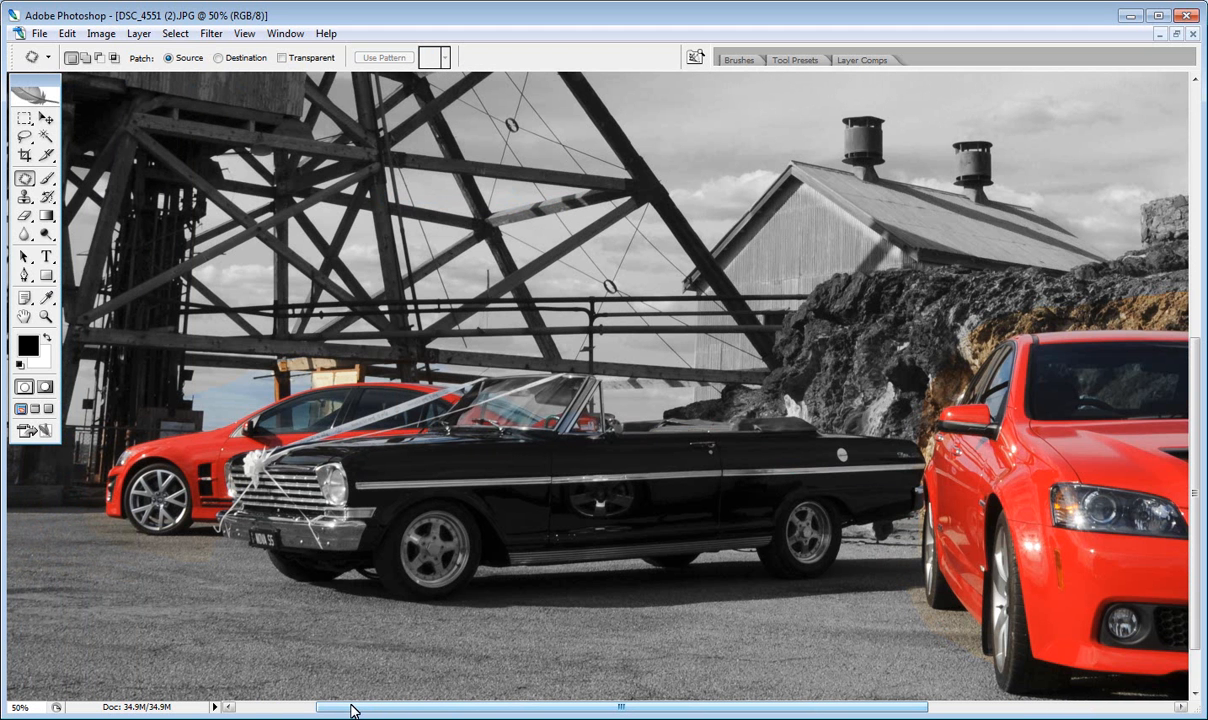
{"action": "key", "text": "ctrl+plus"}
{"action": "key", "text": "ctrl+plus"}
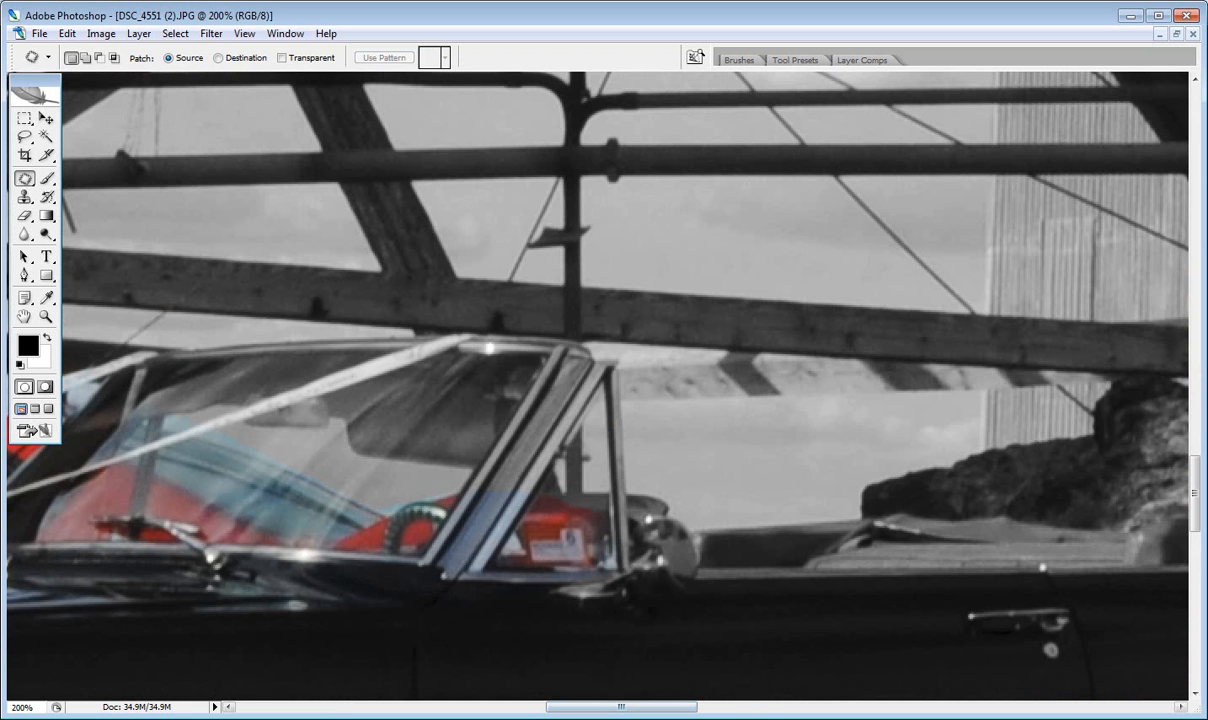
{"action": "left_click_drag", "start_coordinate": [652, 707], "coordinate": [475, 716]}
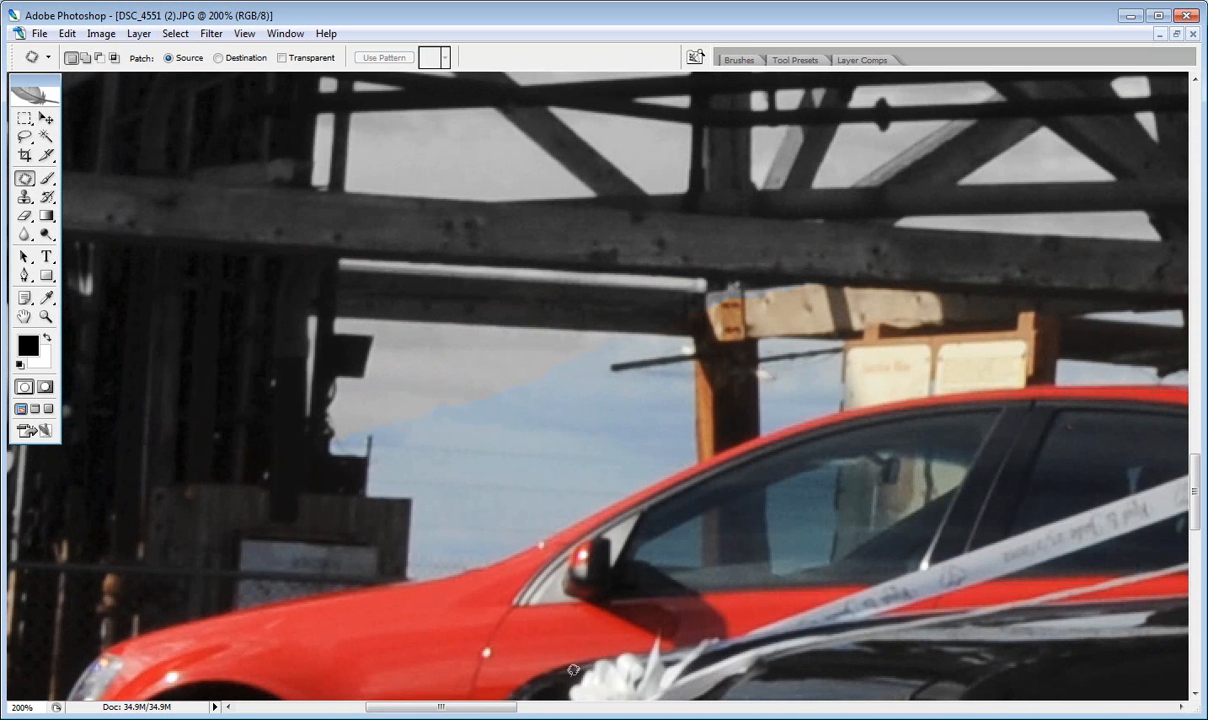
{"action": "left_click_drag", "start_coordinate": [502, 707], "coordinate": [562, 713]}
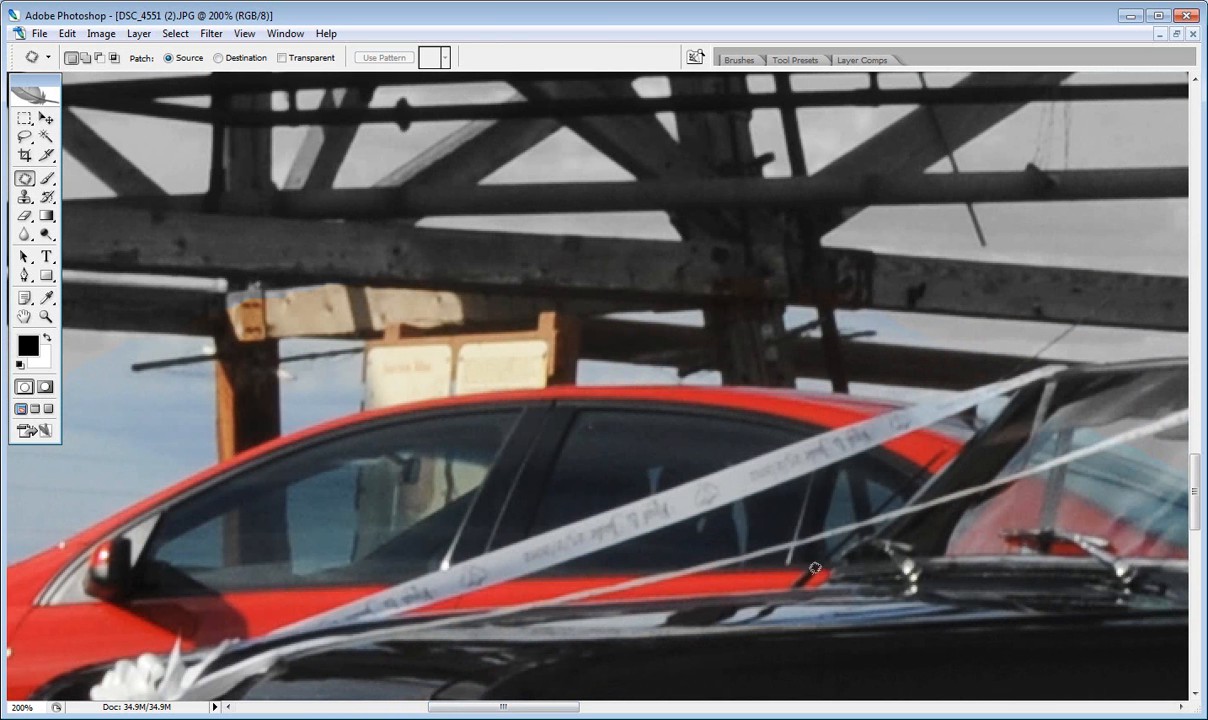
{"action": "mouse_move", "coordinate": [965, 190]}
{"action": "left_mouse_down"}
{"action": "mouse_move", "coordinate": [984, 276]}
{"action": "mouse_move", "coordinate": [970, 347]}
{"action": "mouse_move", "coordinate": [925, 375]}
{"action": "left_mouse_up"}
{"action": "left_click_drag", "start_coordinate": [846, 385], "coordinate": [541, 380]}
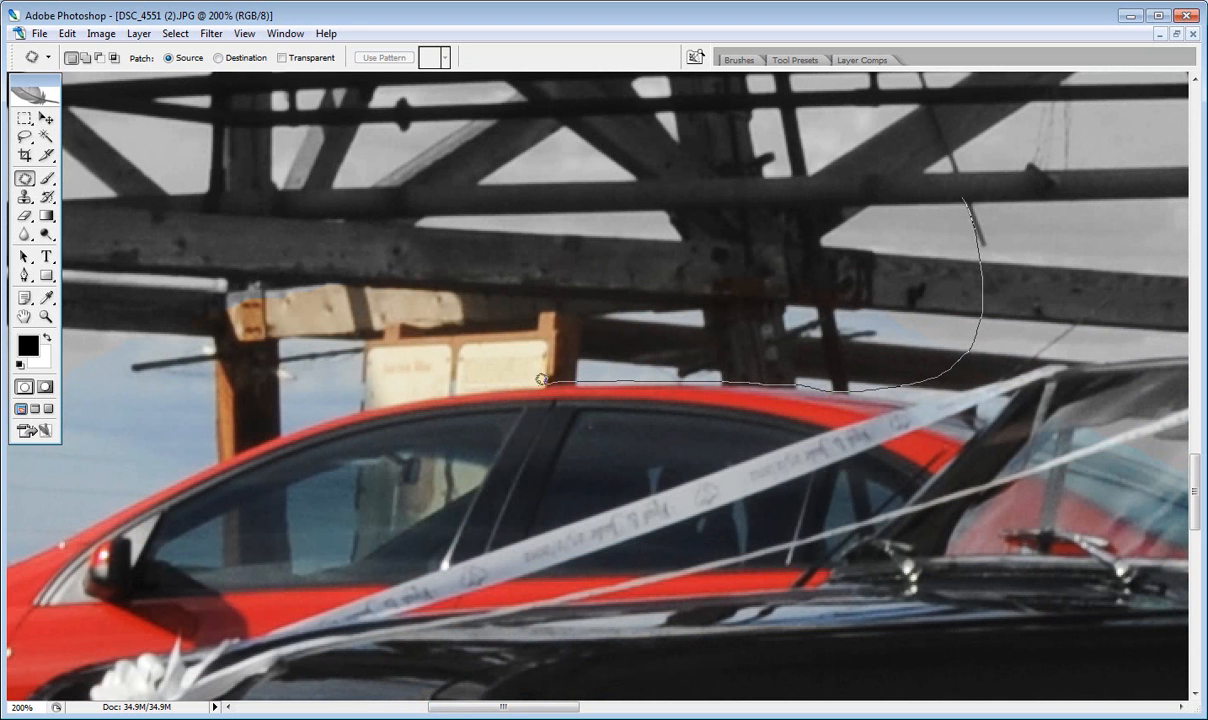
{"action": "mouse_move", "coordinate": [425, 388]}
{"action": "left_mouse_down"}
{"action": "mouse_move", "coordinate": [283, 416]}
{"action": "mouse_move", "coordinate": [280, 248]}
{"action": "mouse_move", "coordinate": [454, 120]}
{"action": "mouse_move", "coordinate": [753, 66]}
{"action": "mouse_move", "coordinate": [890, 63]}
{"action": "mouse_move", "coordinate": [959, 205]}
{"action": "mouse_move", "coordinate": [990, 227]}
{"action": "left_mouse_up"}
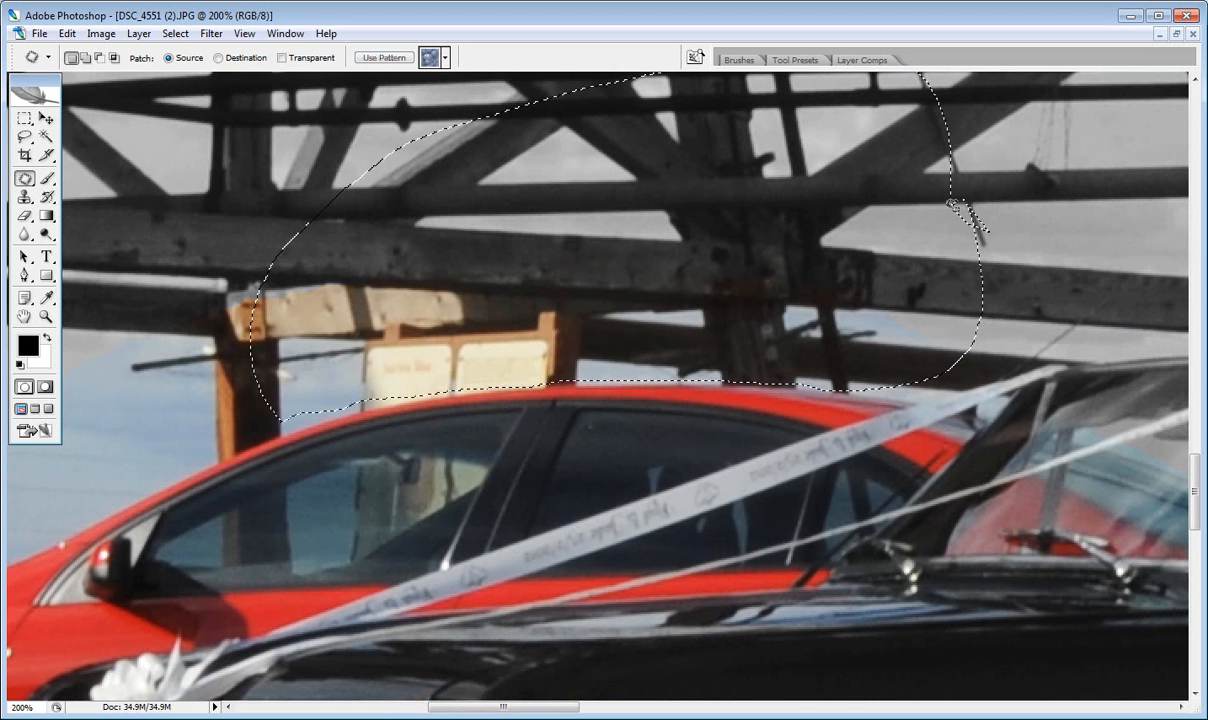
{"action": "left_click", "coordinate": [97, 35]}
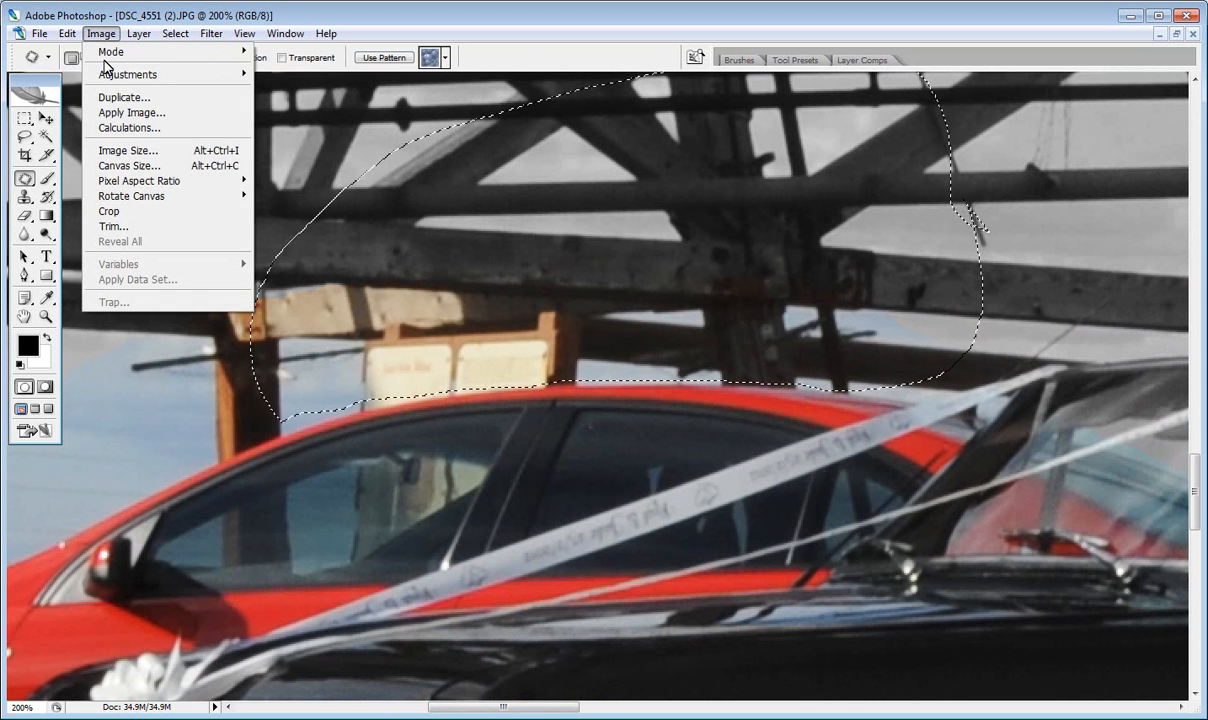
{"action": "mouse_move", "coordinate": [130, 74]}
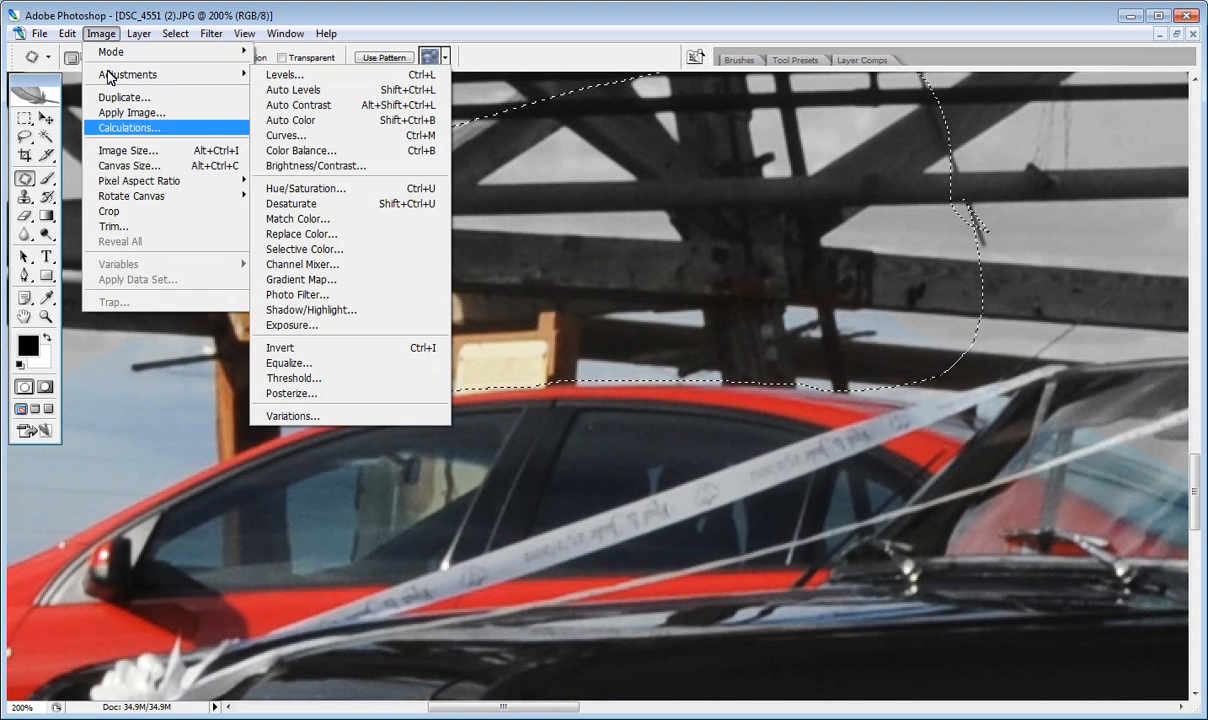
{"action": "left_click", "coordinate": [291, 203]}
{"action": "key", "text": "ctrl+d"}
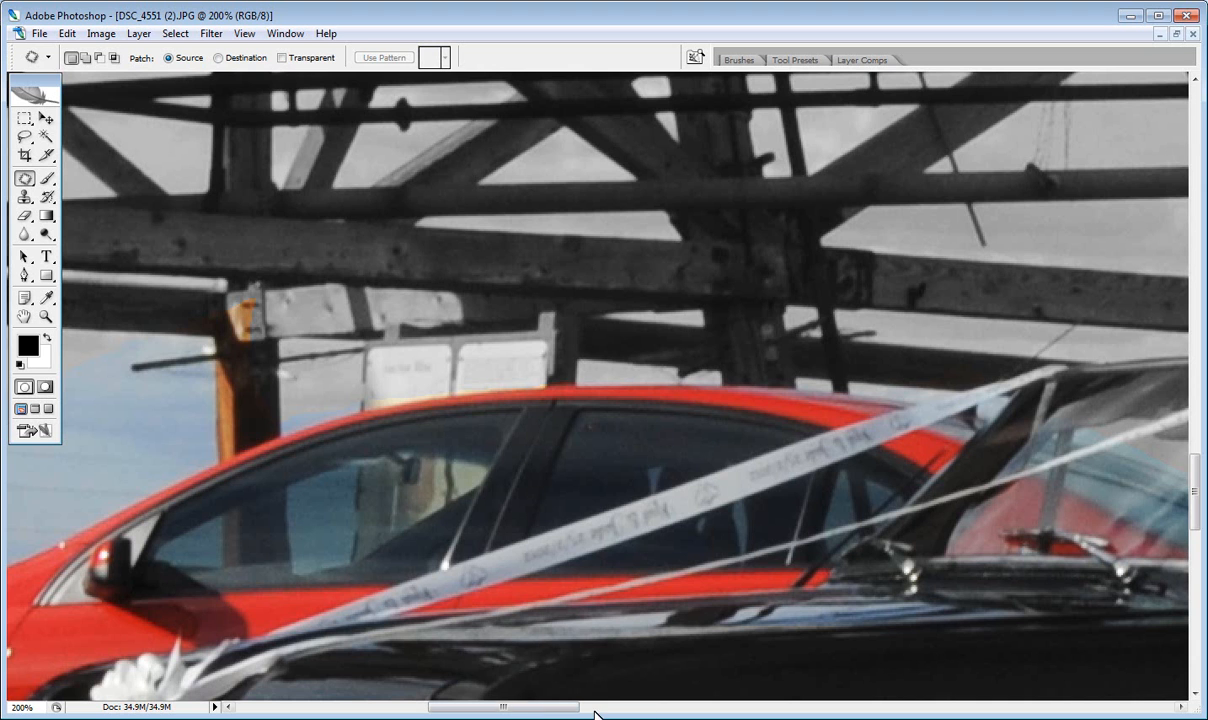
Select the orange post and blue sky above the rear red car's windscreen and bonnet, desaturate the area, and deselect
{"action": "left_click_drag", "start_coordinate": [570, 709], "coordinate": [477, 709]}
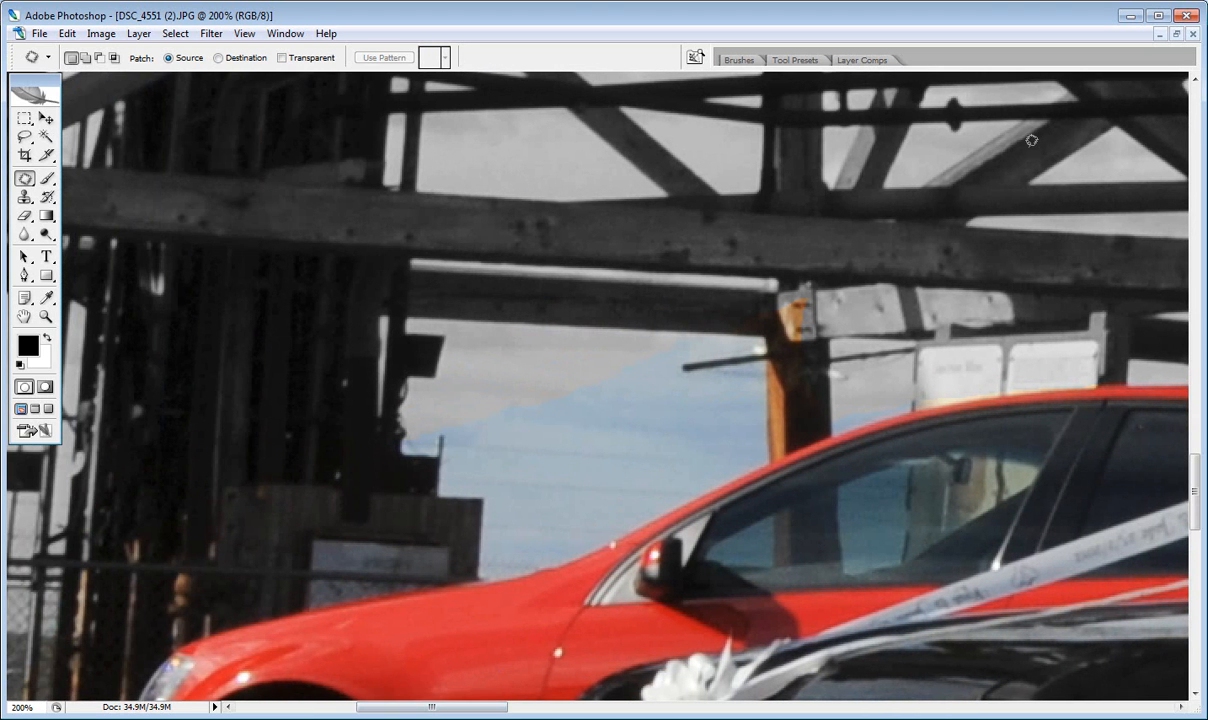
{"action": "mouse_move", "coordinate": [1007, 157]}
{"action": "left_mouse_down"}
{"action": "mouse_move", "coordinate": [1040, 292]}
{"action": "mouse_move", "coordinate": [1005, 355]}
{"action": "mouse_move", "coordinate": [949, 396]}
{"action": "mouse_move", "coordinate": [808, 431]}
{"action": "left_mouse_up"}
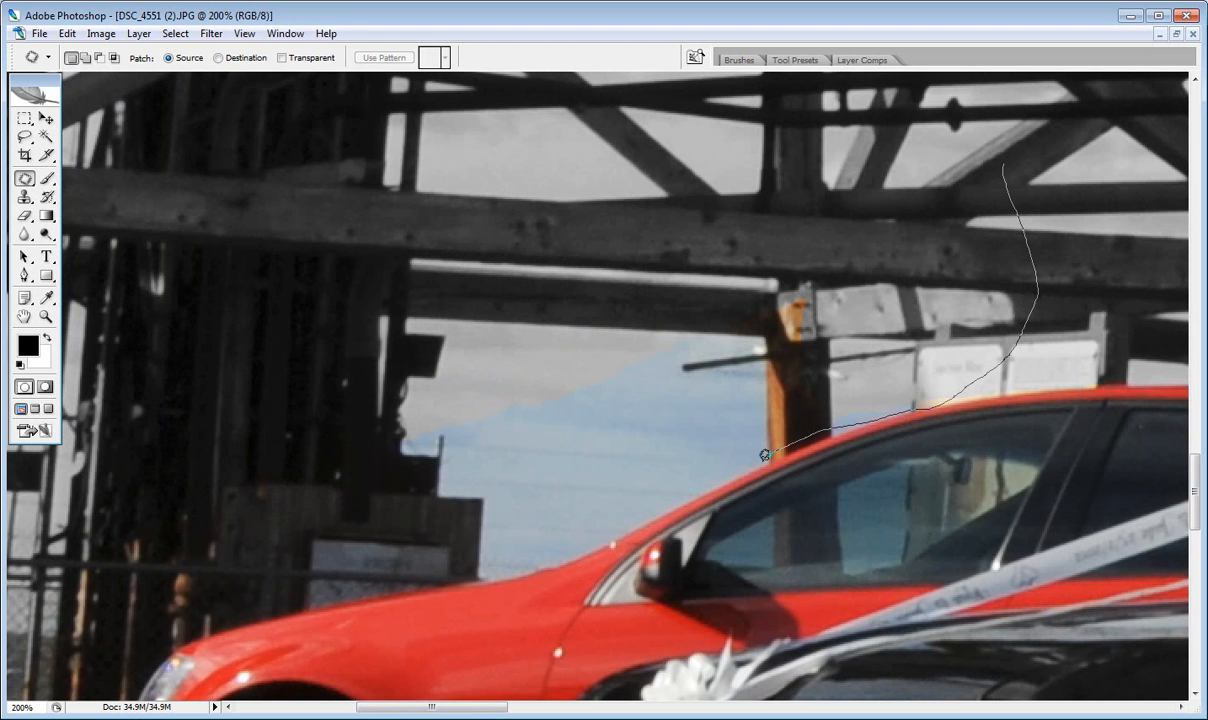
{"action": "mouse_move", "coordinate": [689, 484]}
{"action": "left_mouse_down"}
{"action": "mouse_move", "coordinate": [674, 447]}
{"action": "mouse_move", "coordinate": [704, 410]}
{"action": "mouse_move", "coordinate": [760, 395]}
{"action": "left_mouse_up"}
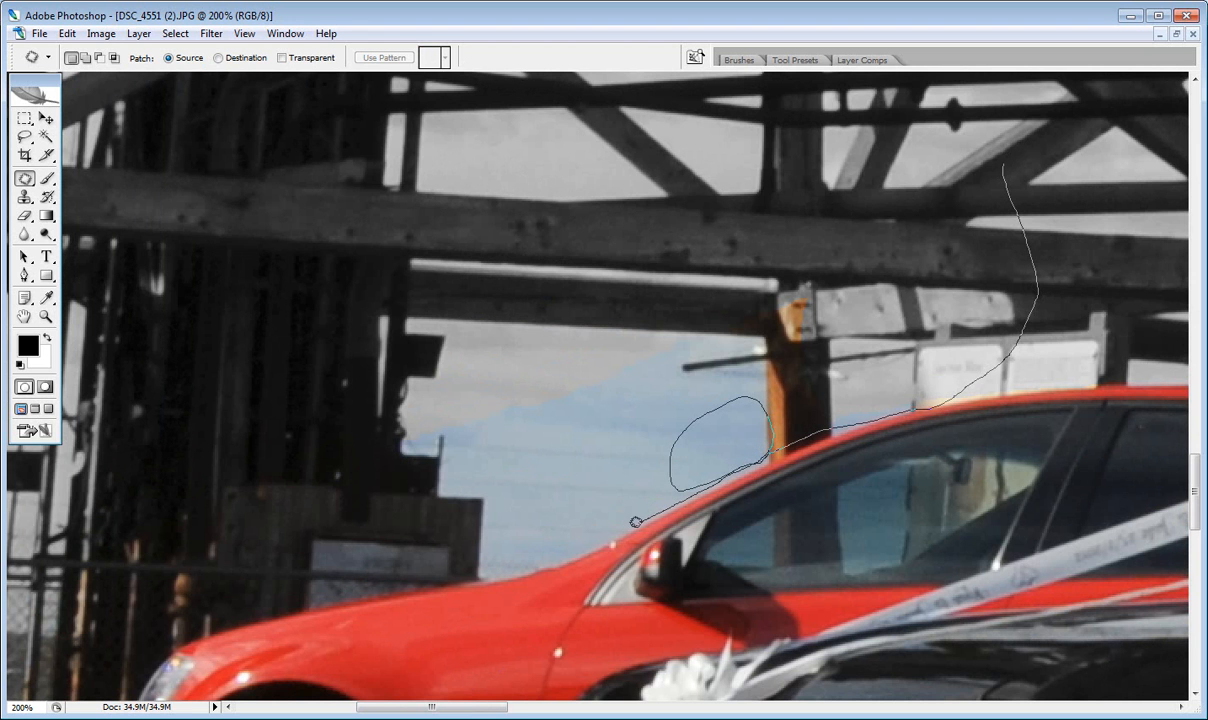
{"action": "mouse_move", "coordinate": [540, 556]}
{"action": "left_mouse_down"}
{"action": "mouse_move", "coordinate": [458, 500]}
{"action": "mouse_move", "coordinate": [540, 73]}
{"action": "left_mouse_up"}
{"action": "mouse_move", "coordinate": [1047, 22]}
{"action": "left_mouse_down"}
{"action": "mouse_move", "coordinate": [1030, 163]}
{"action": "mouse_move", "coordinate": [1003, 188]}
{"action": "left_mouse_up"}
{"action": "left_click", "coordinate": [68, 33]}
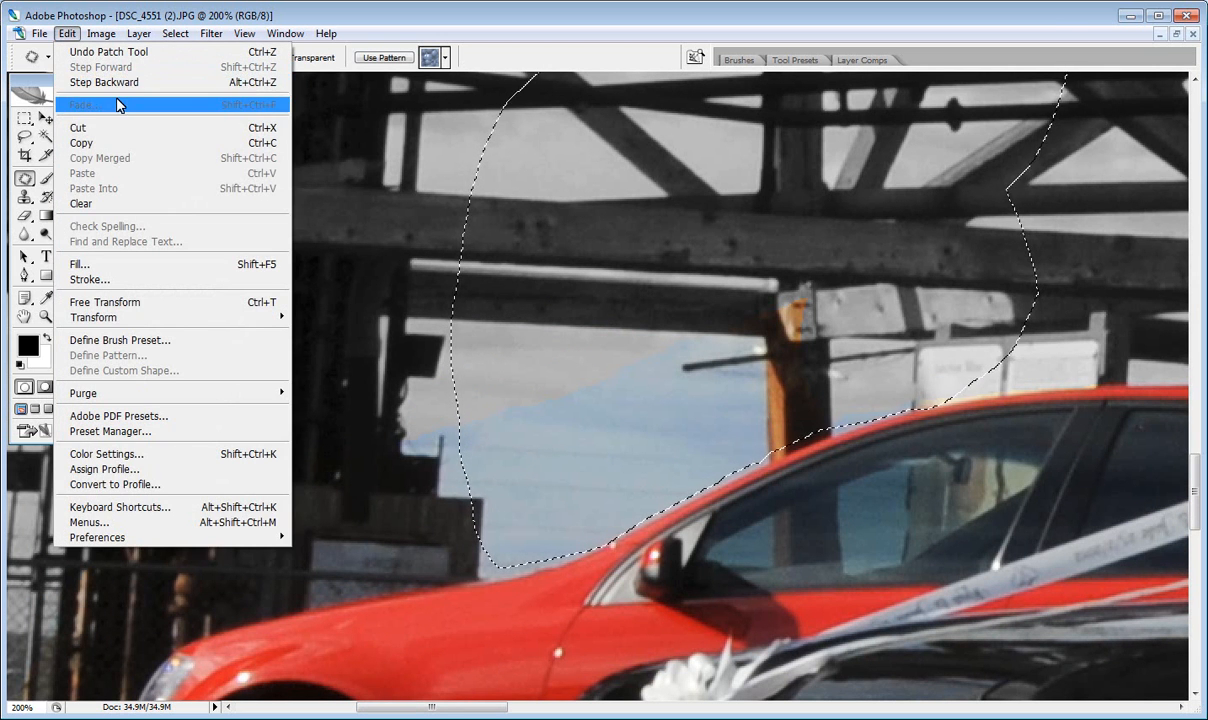
{"action": "mouse_move", "coordinate": [101, 33]}
{"action": "mouse_move", "coordinate": [140, 80]}
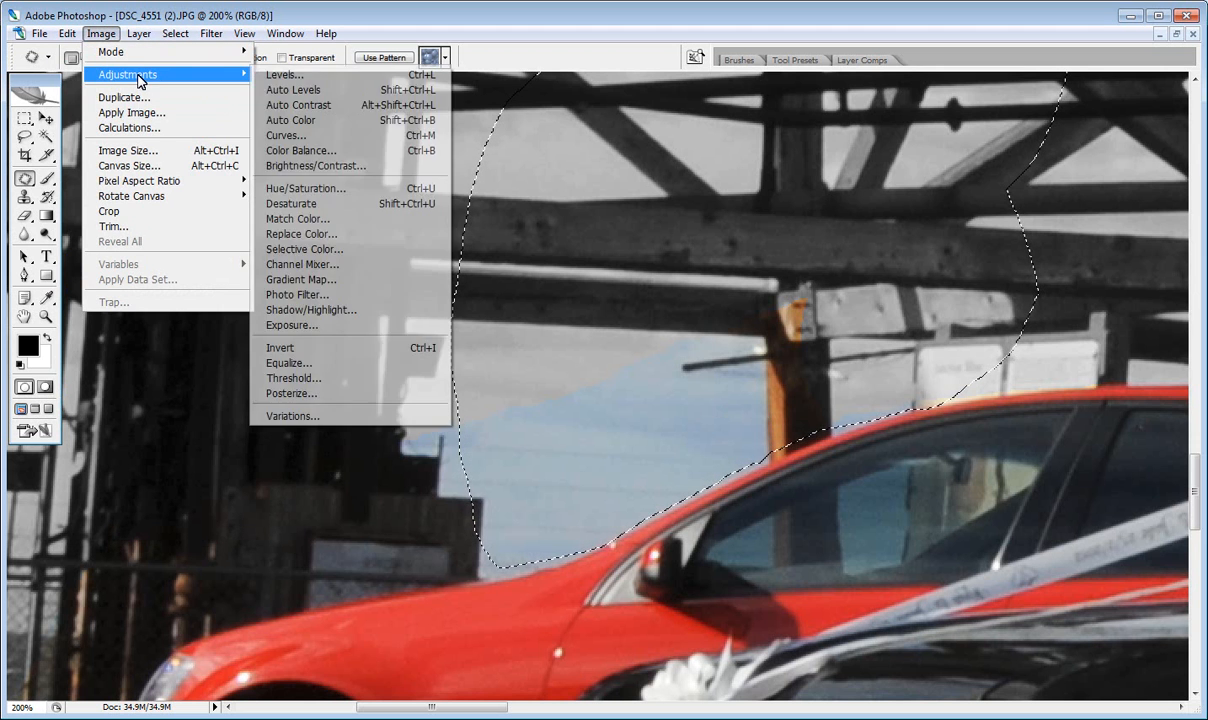
{"action": "left_click", "coordinate": [275, 203]}
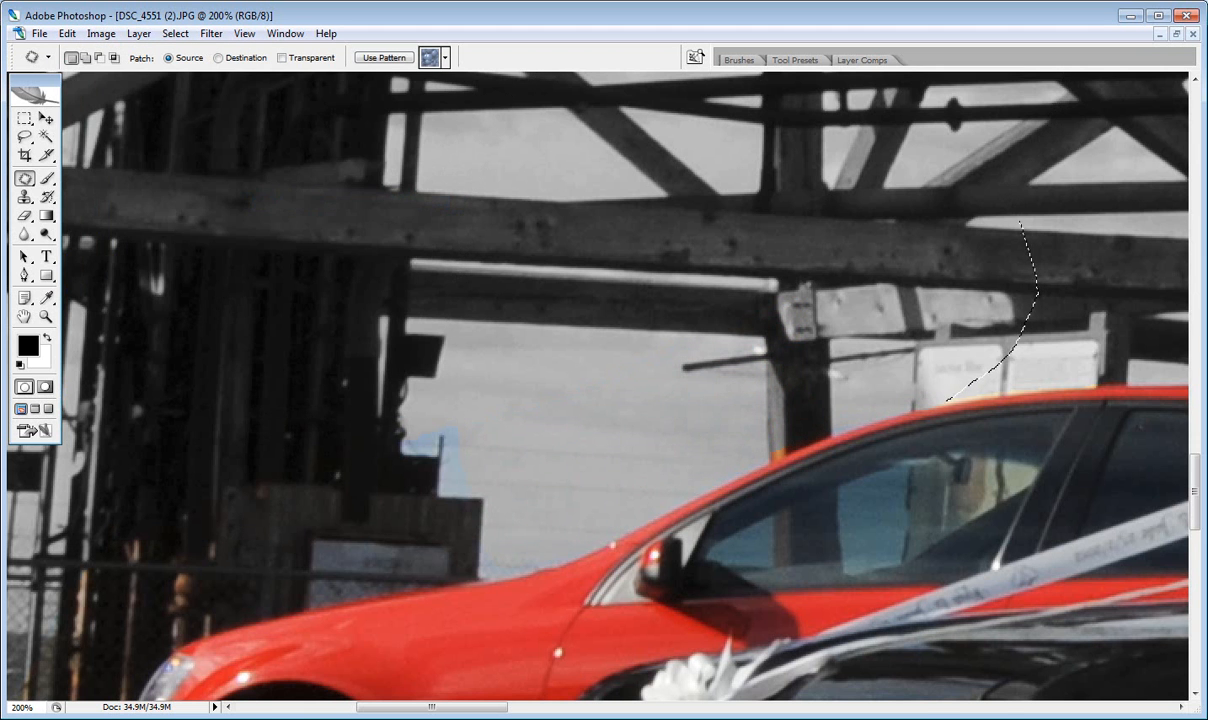
{"action": "key", "text": "ctrl+d"}
Select the remaining sky patch, fence and posts around the rear red car's bonnet and nose, desaturate the area, and deselect
{"action": "scroll", "coordinate": [399, 267], "scroll_direction": "down", "scroll_amount": 5}
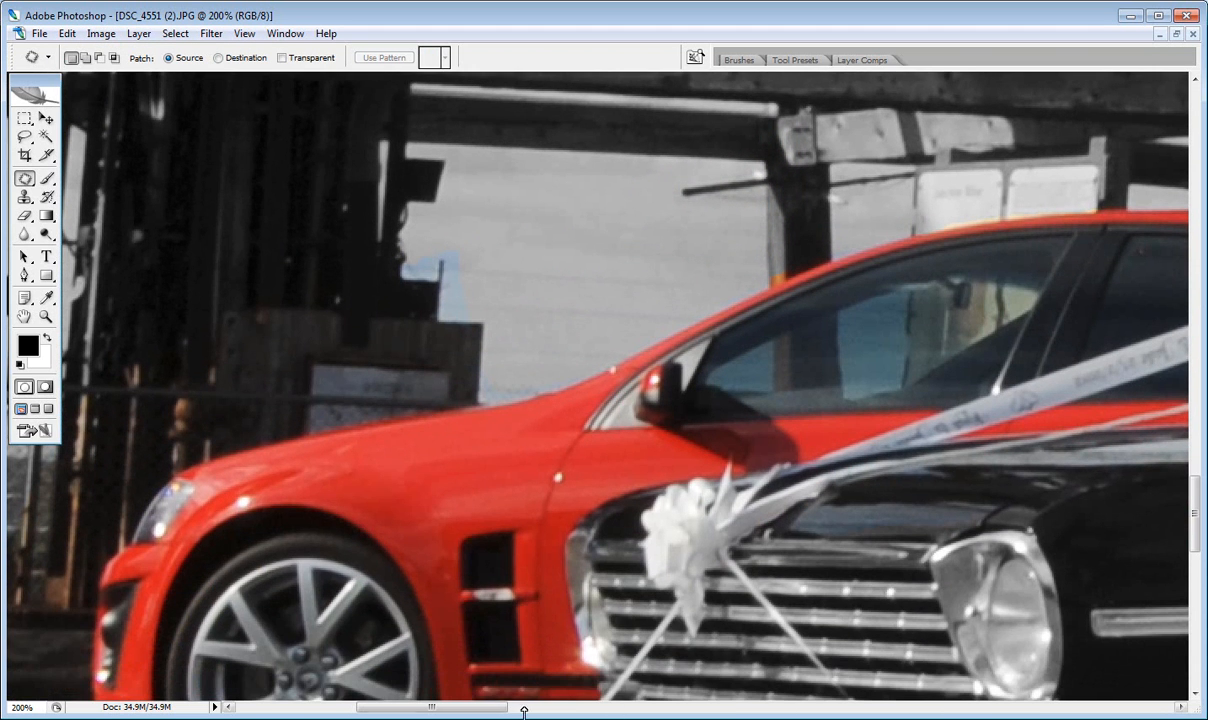
{"action": "left_click_drag", "start_coordinate": [499, 709], "coordinate": [431, 709]}
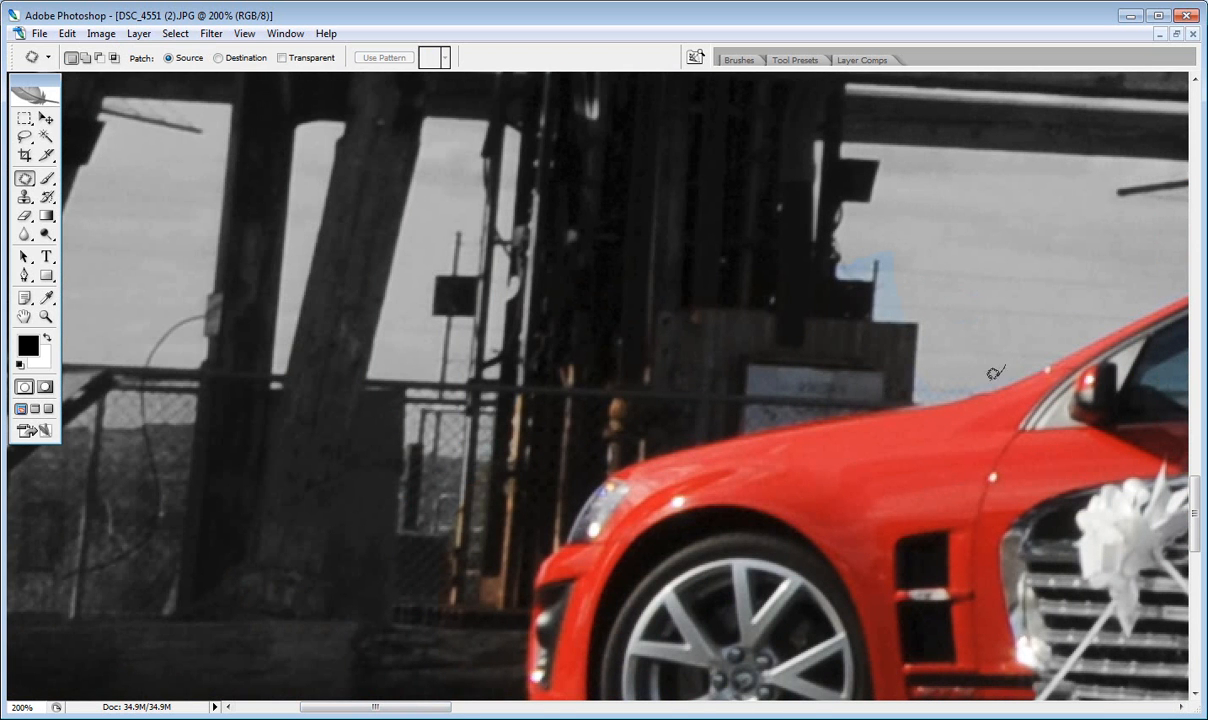
{"action": "mouse_move", "coordinate": [1000, 370]}
{"action": "left_mouse_down"}
{"action": "mouse_move", "coordinate": [880, 402]}
{"action": "mouse_move", "coordinate": [665, 430]}
{"action": "mouse_move", "coordinate": [585, 477]}
{"action": "mouse_move", "coordinate": [497, 560]}
{"action": "mouse_move", "coordinate": [488, 630]}
{"action": "mouse_move", "coordinate": [415, 642]}
{"action": "mouse_move", "coordinate": [516, 191]}
{"action": "mouse_move", "coordinate": [968, 186]}
{"action": "mouse_move", "coordinate": [1001, 373]}
{"action": "left_mouse_up"}
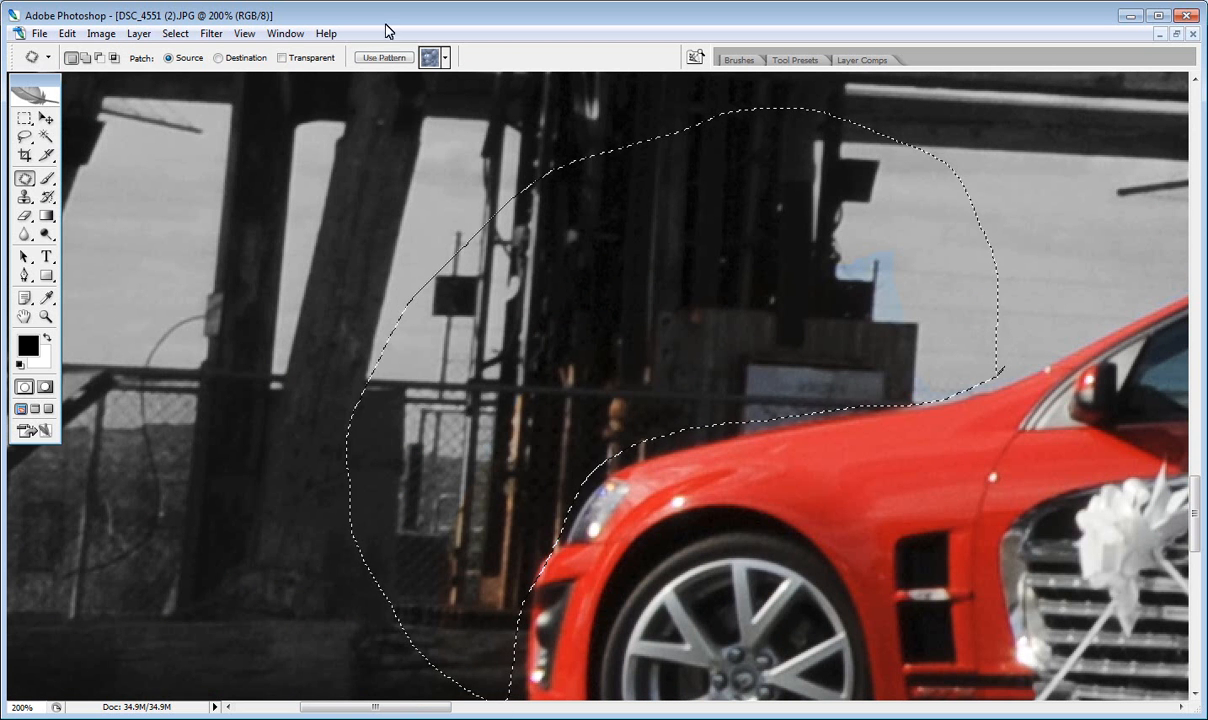
{"action": "left_click", "coordinate": [101, 33]}
{"action": "mouse_move", "coordinate": [105, 73]}
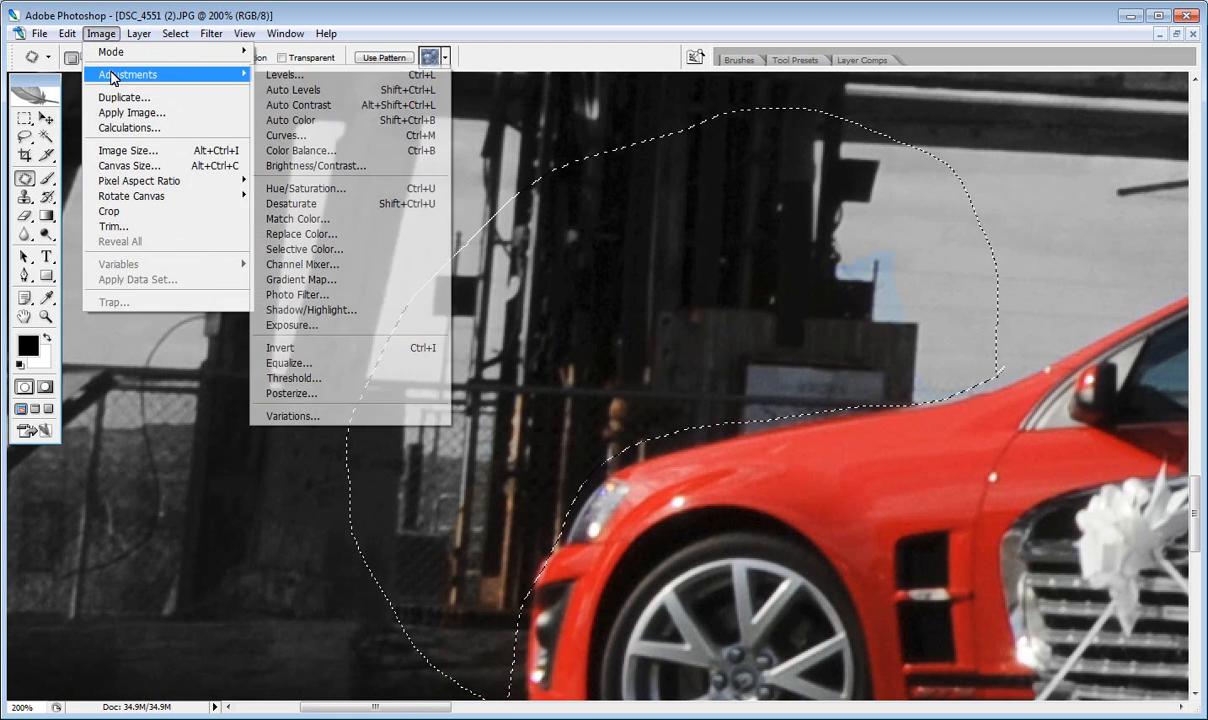
{"action": "left_click", "coordinate": [298, 206]}
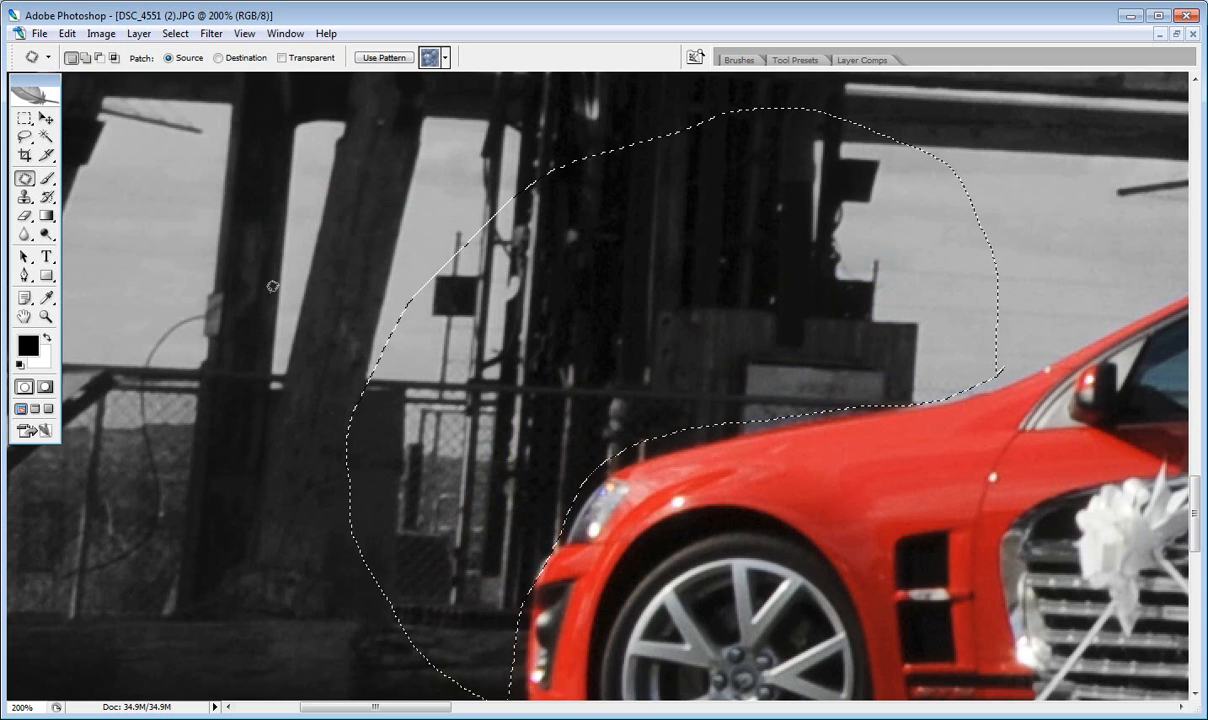
{"action": "key", "text": "ctrl+d"}
Select the brownish road patch beneath the rear red car's front bumper and wheel, following their lower edges, then desaturate it and deselect
{"action": "scroll", "coordinate": [290, 250], "scroll_direction": "down", "scroll_amount": 5}
{"action": "scroll", "coordinate": [300, 230], "scroll_direction": "down", "scroll_amount": 2}
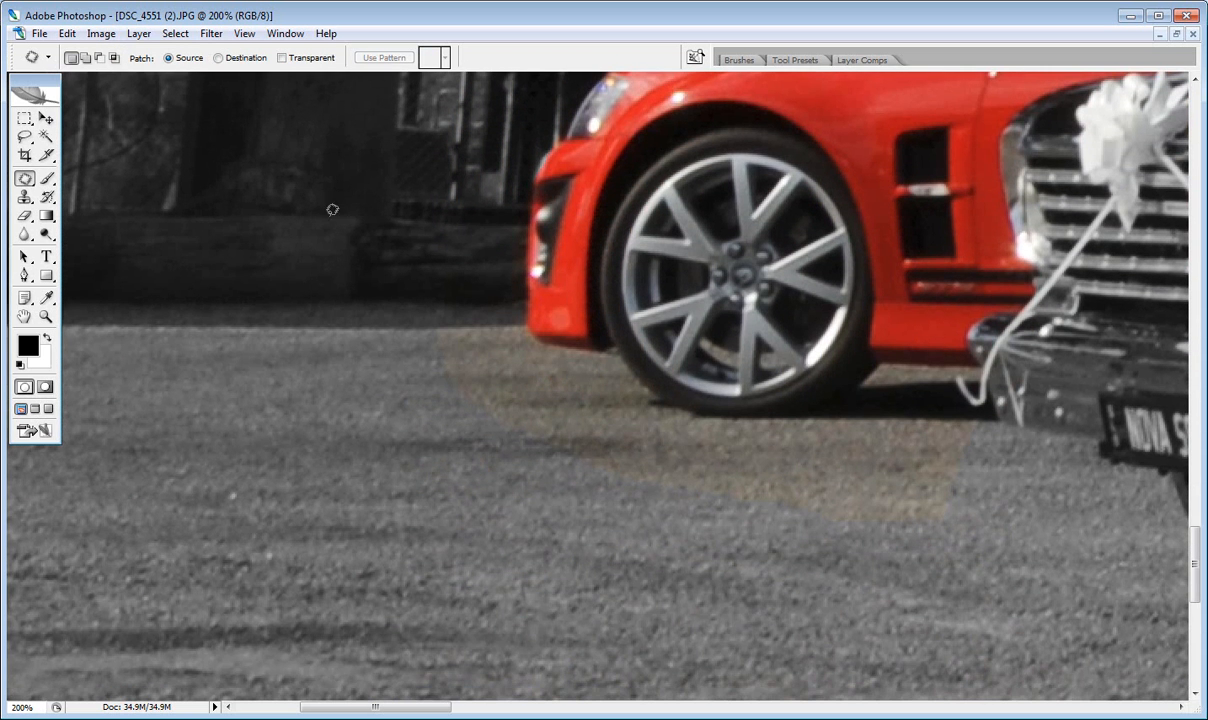
{"action": "mouse_move", "coordinate": [1047, 367]}
{"action": "left_mouse_down"}
{"action": "mouse_move", "coordinate": [895, 360]}
{"action": "mouse_move", "coordinate": [725, 400]}
{"action": "mouse_move", "coordinate": [665, 388]}
{"action": "mouse_move", "coordinate": [647, 364]}
{"action": "mouse_move", "coordinate": [583, 344]}
{"action": "left_mouse_up"}
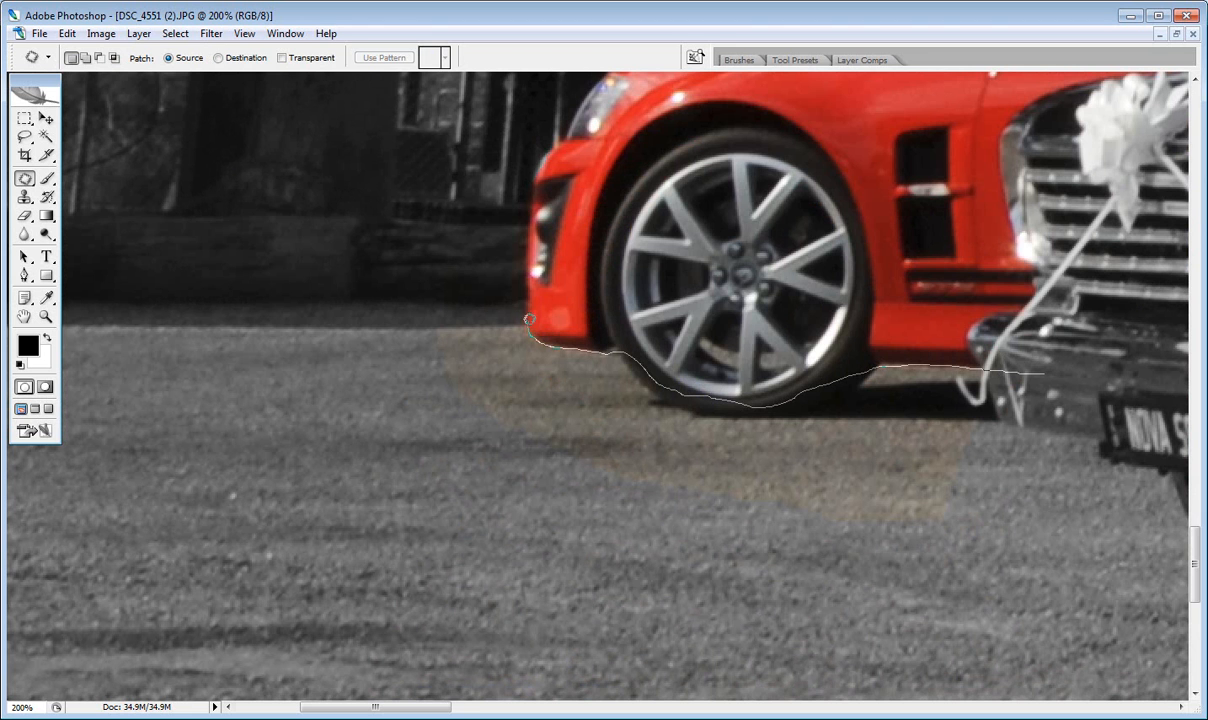
{"action": "mouse_move", "coordinate": [528, 298]}
{"action": "left_mouse_down"}
{"action": "mouse_move", "coordinate": [475, 262]}
{"action": "mouse_move", "coordinate": [423, 292]}
{"action": "mouse_move", "coordinate": [430, 462]}
{"action": "mouse_move", "coordinate": [562, 523]}
{"action": "mouse_move", "coordinate": [974, 579]}
{"action": "mouse_move", "coordinate": [1099, 509]}
{"action": "mouse_move", "coordinate": [1120, 411]}
{"action": "mouse_move", "coordinate": [1043, 366]}
{"action": "left_mouse_up"}
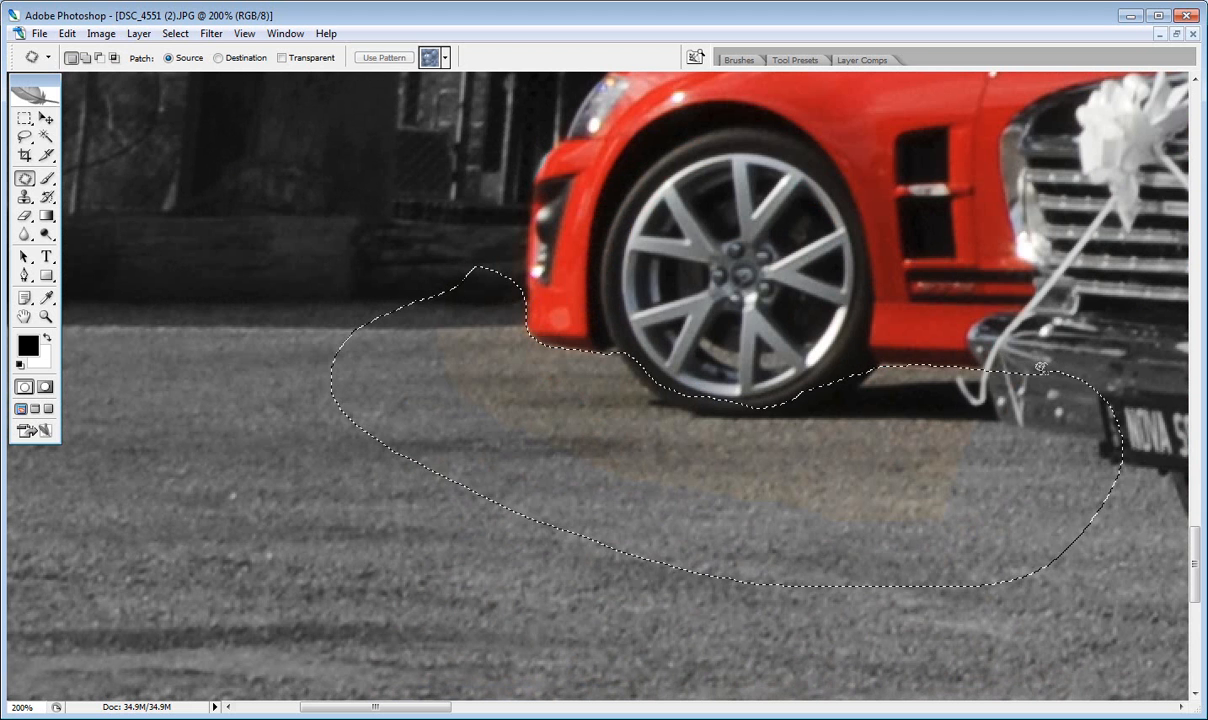
{"action": "left_click", "coordinate": [100, 34]}
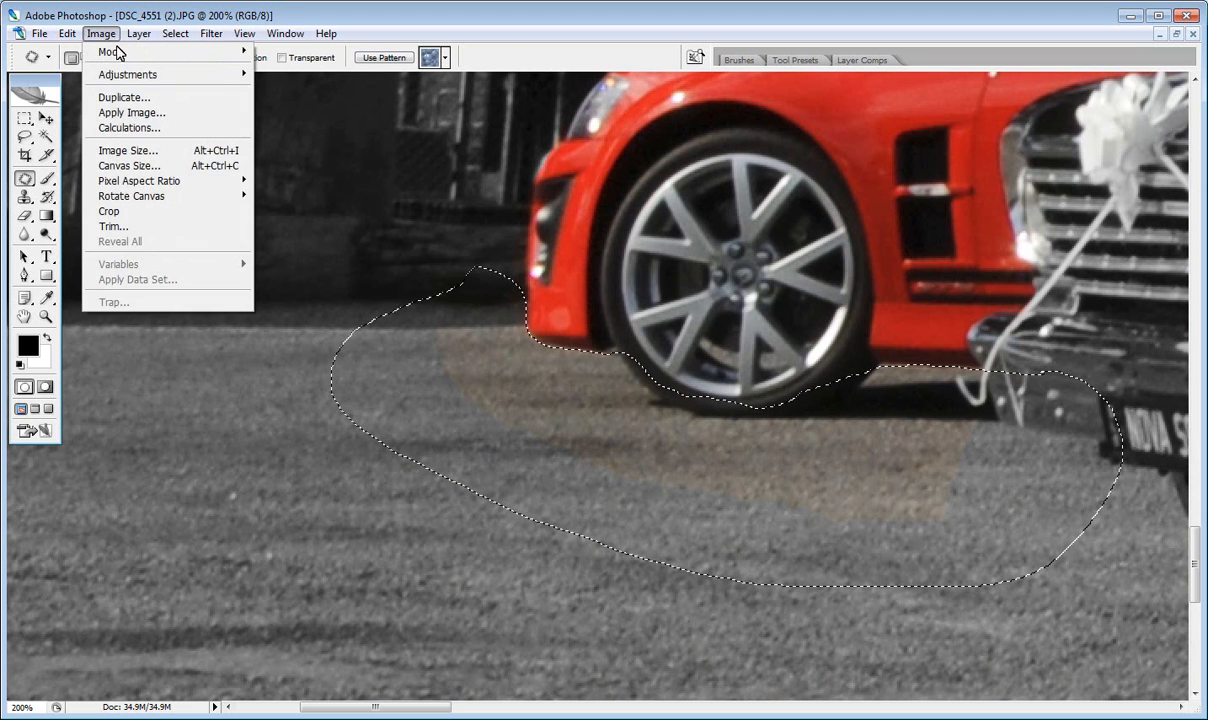
{"action": "mouse_move", "coordinate": [135, 74]}
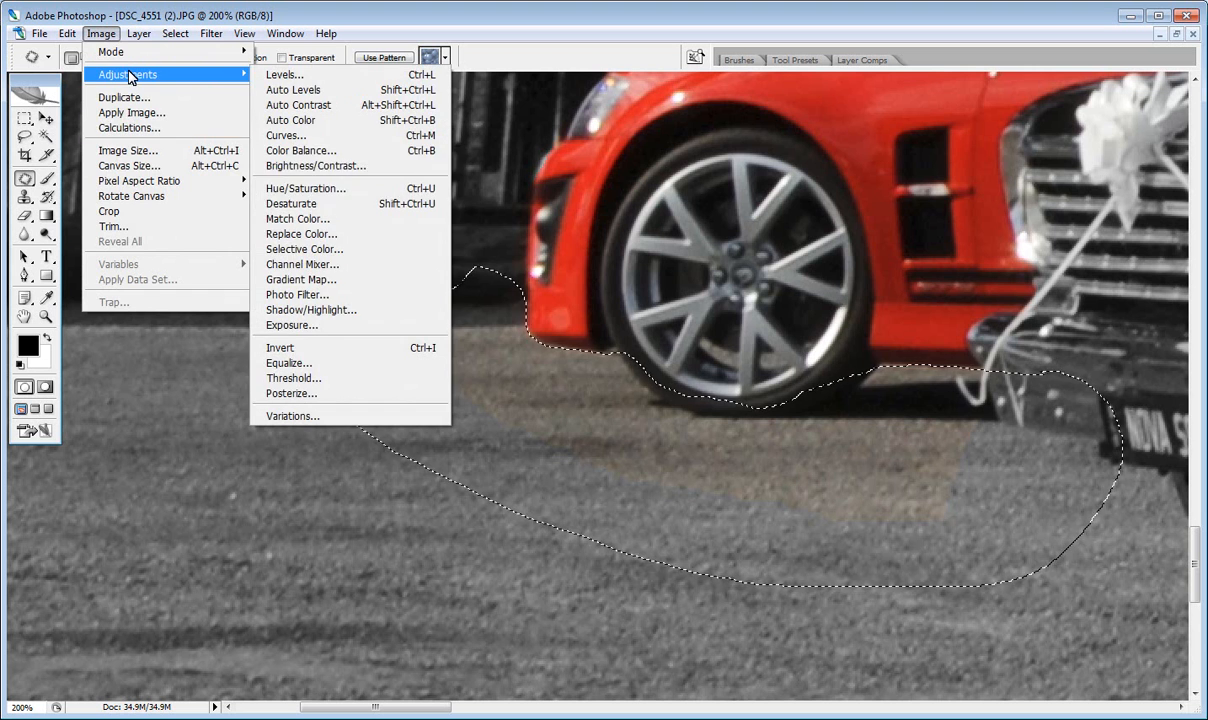
{"action": "left_click", "coordinate": [283, 202]}
{"action": "key", "text": "ctrl+d"}
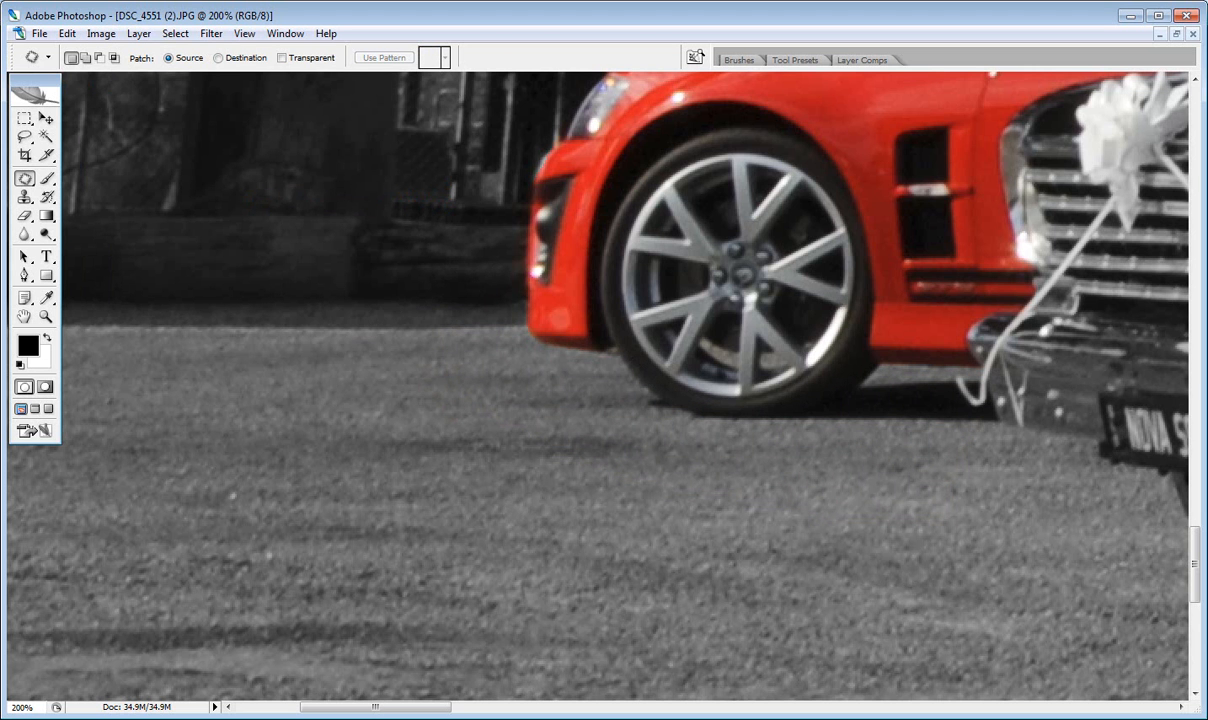
Freehand-select the bluish reflections along the black convertible's bonnet and front wing, below the rear red car, then desaturate the area and deselect
{"action": "left_click_drag", "start_coordinate": [426, 711], "coordinate": [614, 711]}
{"action": "scroll", "coordinate": [583, 397], "scroll_direction": "up", "scroll_amount": 5}
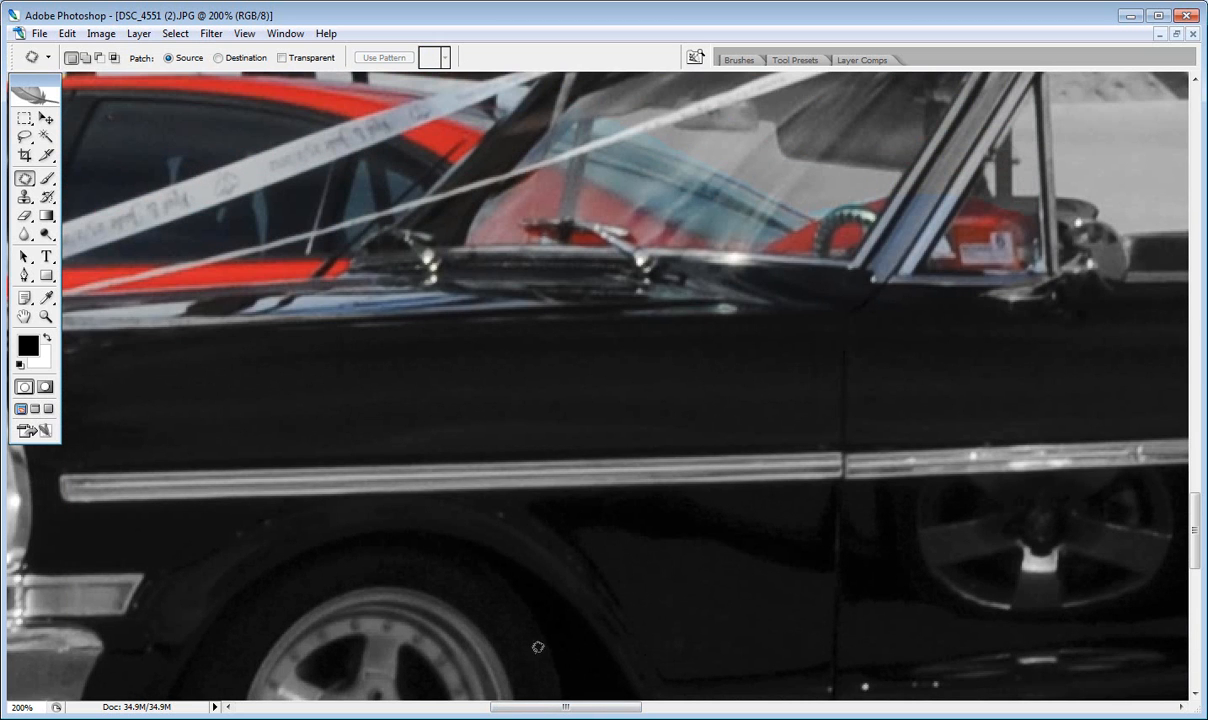
{"action": "left_click_drag", "start_coordinate": [545, 709], "coordinate": [489, 712]}
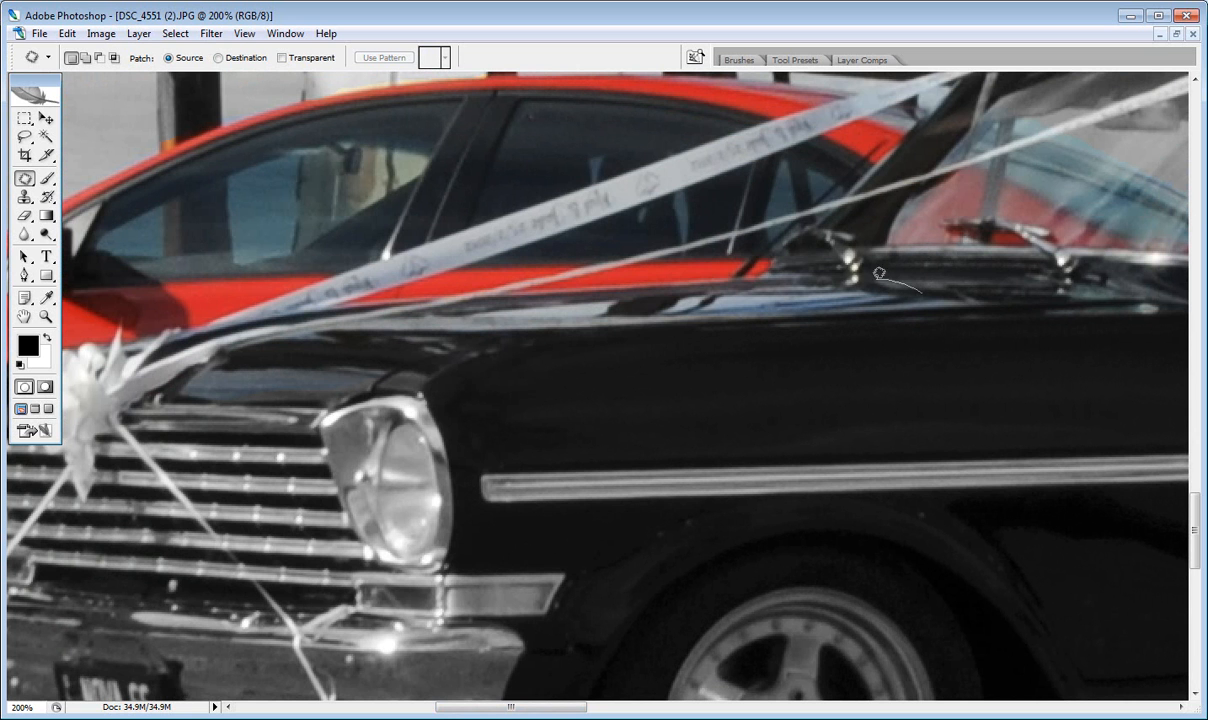
{"action": "left_click_drag", "start_coordinate": [878, 273], "coordinate": [585, 287]}
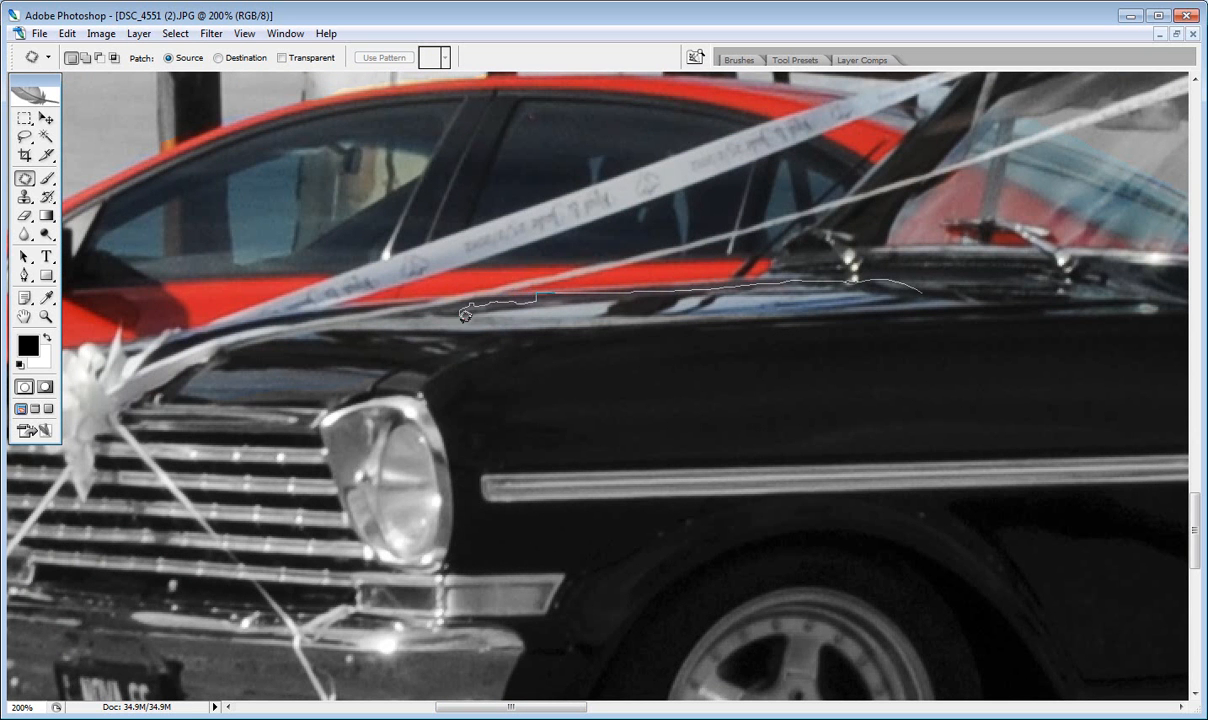
{"action": "mouse_move", "coordinate": [465, 315]}
{"action": "left_mouse_down"}
{"action": "mouse_move", "coordinate": [515, 346]}
{"action": "mouse_move", "coordinate": [323, 299]}
{"action": "mouse_move", "coordinate": [282, 304]}
{"action": "left_mouse_up"}
{"action": "mouse_move", "coordinate": [125, 358]}
{"action": "left_mouse_down"}
{"action": "mouse_move", "coordinate": [39, 425]}
{"action": "mouse_move", "coordinate": [137, 457]}
{"action": "mouse_move", "coordinate": [663, 389]}
{"action": "mouse_move", "coordinate": [861, 385]}
{"action": "mouse_move", "coordinate": [970, 341]}
{"action": "mouse_move", "coordinate": [972, 291]}
{"action": "mouse_move", "coordinate": [860, 270]}
{"action": "left_mouse_up"}
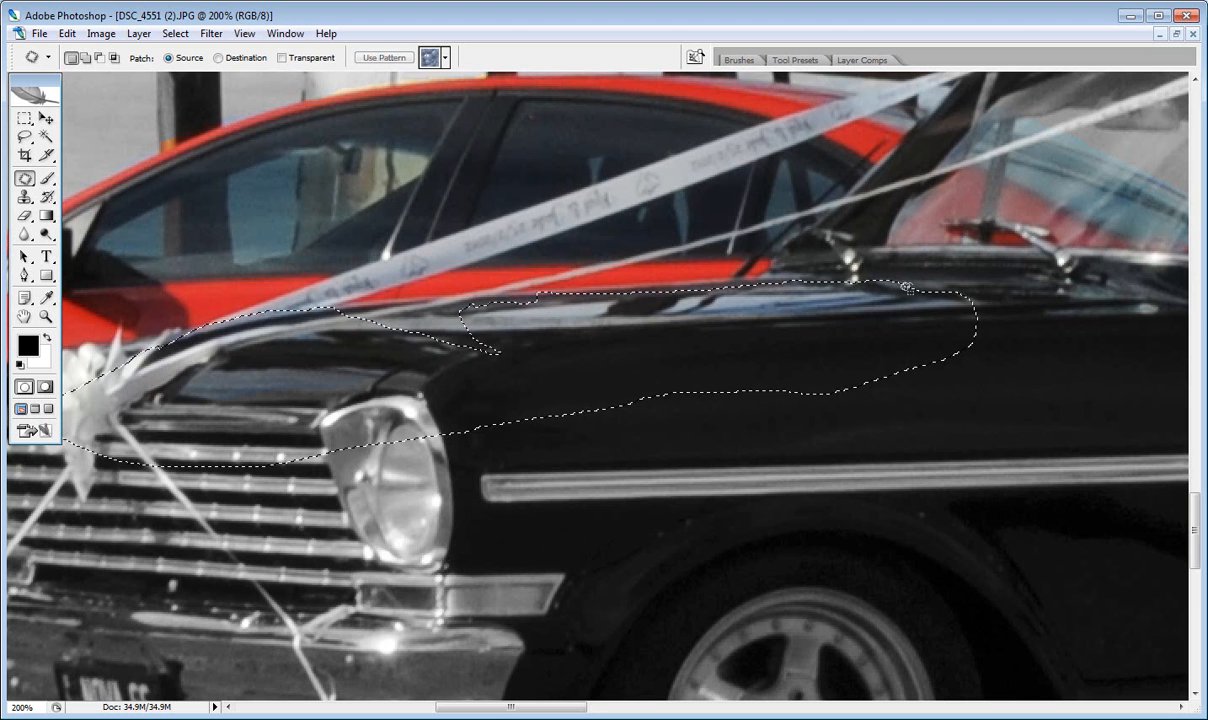
{"action": "left_click", "coordinate": [101, 33]}
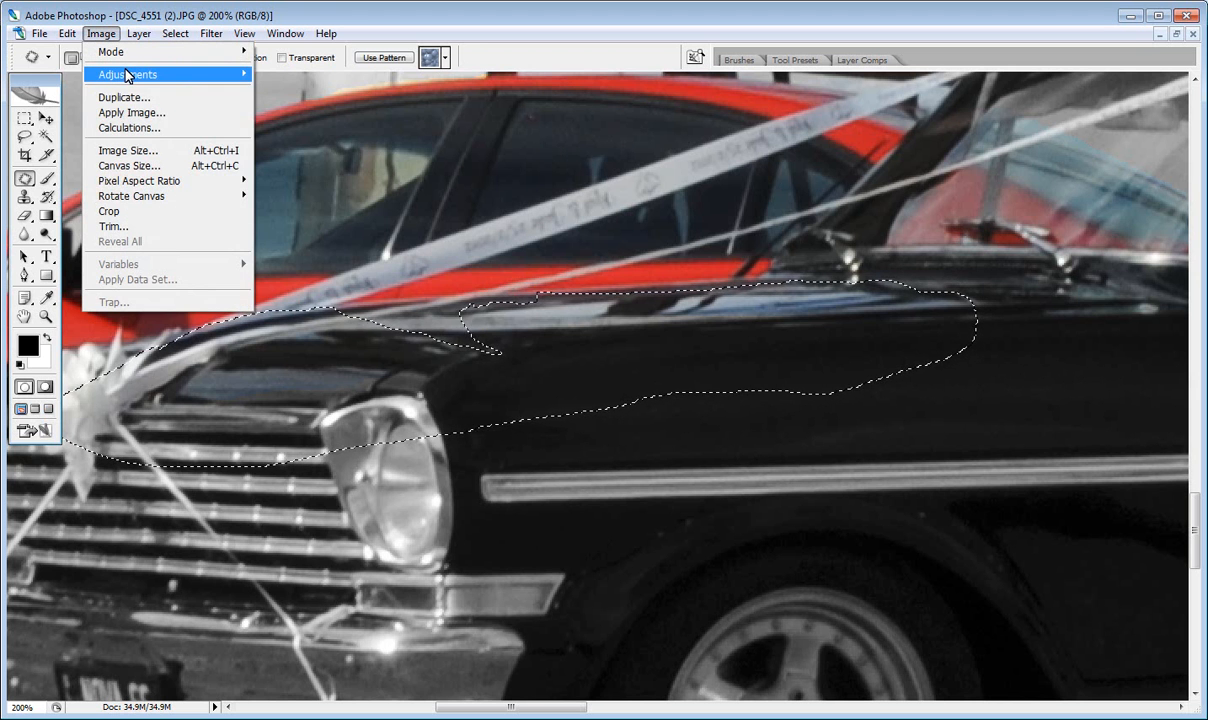
{"action": "mouse_move", "coordinate": [130, 74]}
{"action": "left_click", "coordinate": [290, 204]}
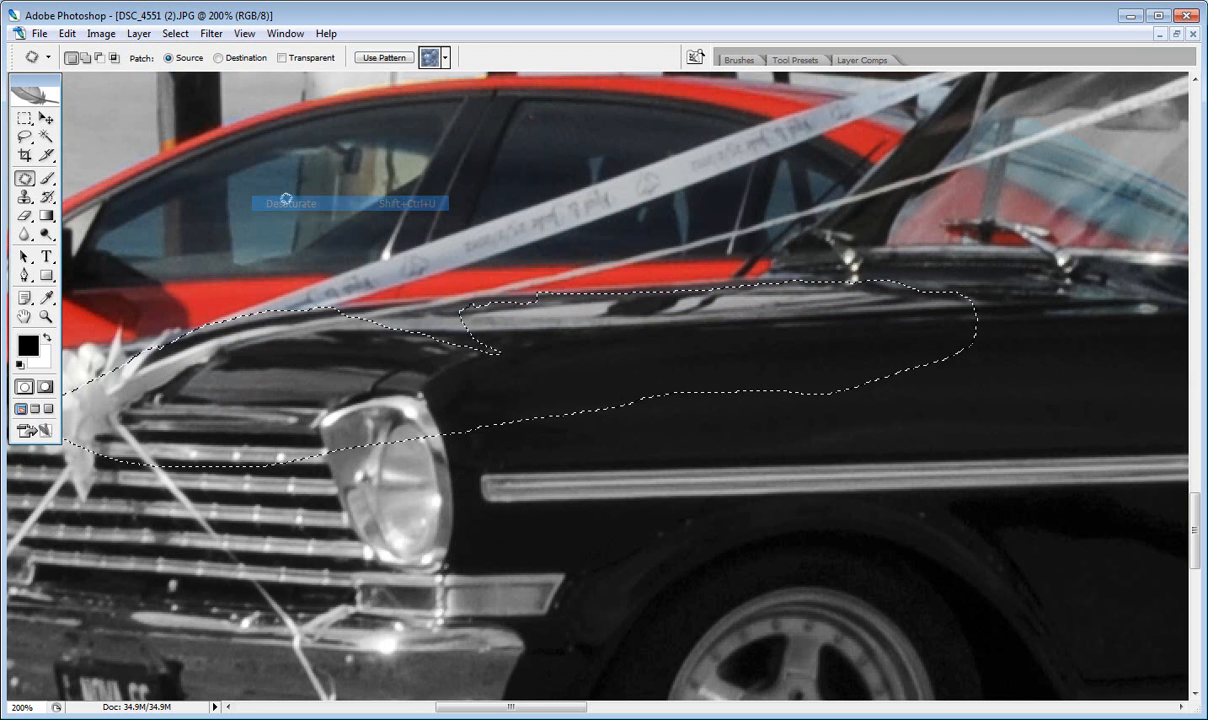
{"action": "key", "text": "ctrl+d"}
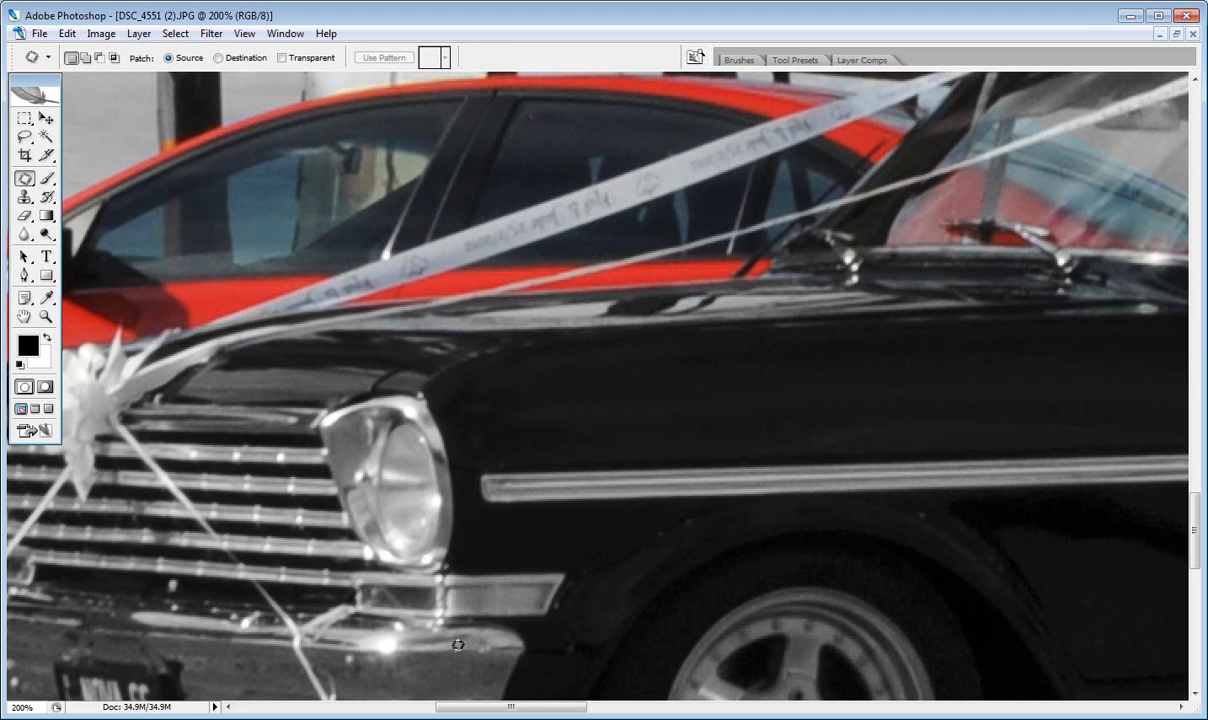
Select the brown rocks beside the right-hand red car, following its side windows and wing mirror, and desaturate the selection
{"action": "left_click_drag", "start_coordinate": [488, 710], "coordinate": [574, 710]}
{"action": "scroll", "coordinate": [631, 480], "scroll_direction": "up", "scroll_amount": 5}
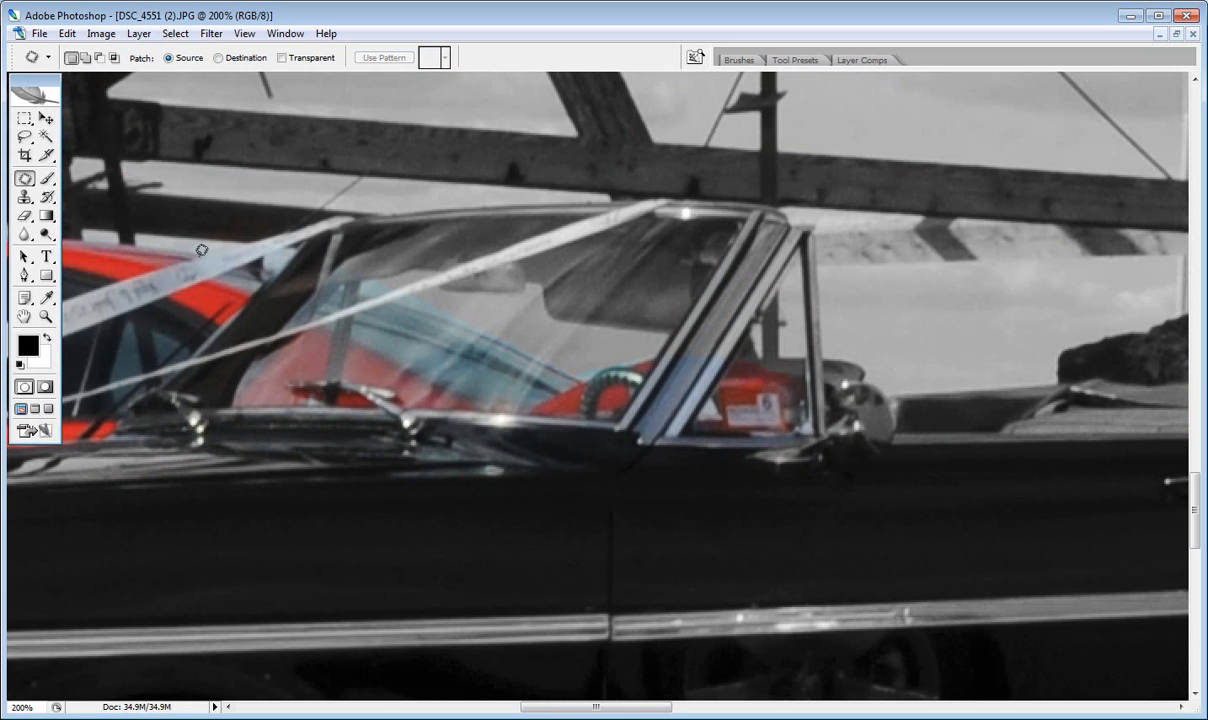
{"action": "scroll", "coordinate": [362, 290], "scroll_direction": "up", "scroll_amount": 6}
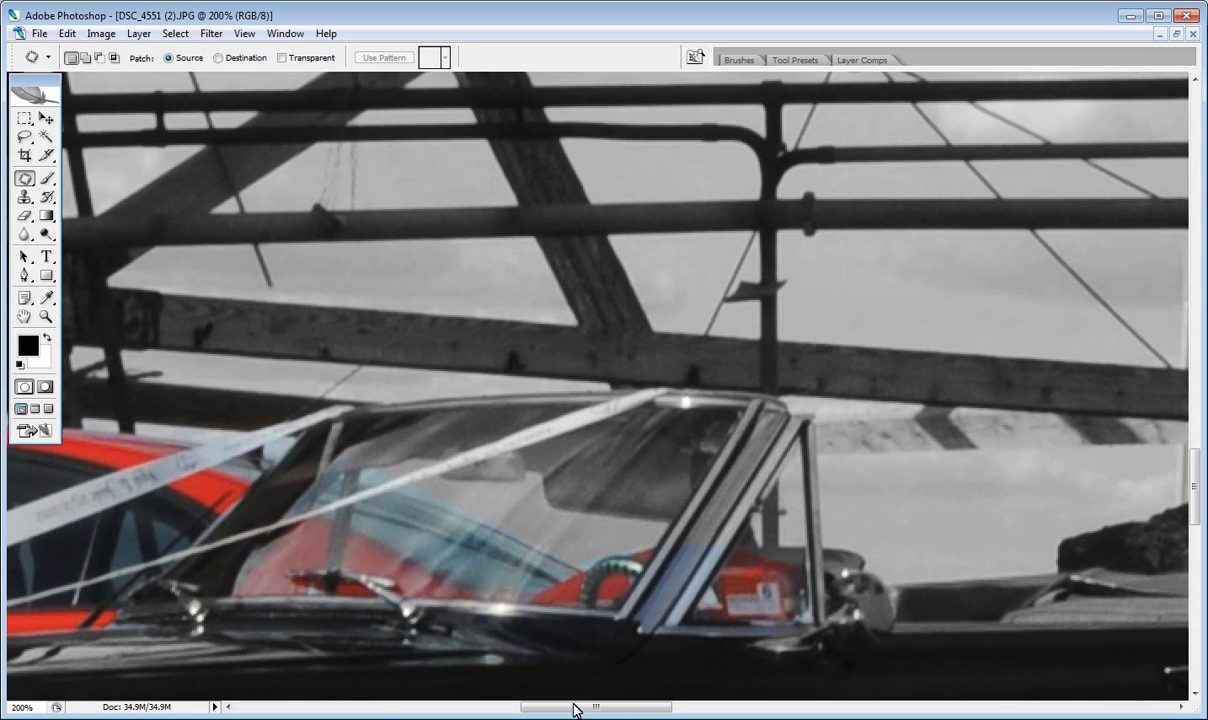
{"action": "left_click_drag", "start_coordinate": [574, 710], "coordinate": [652, 713]}
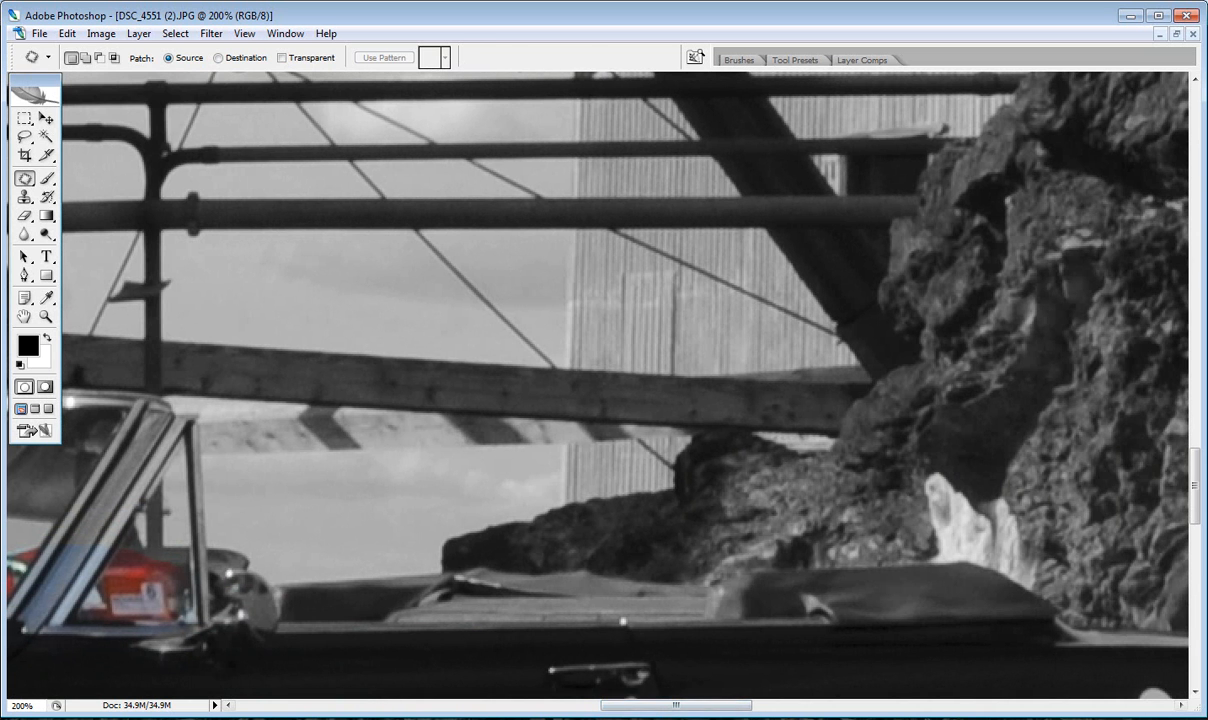
{"action": "left_click_drag", "start_coordinate": [655, 706], "coordinate": [790, 715]}
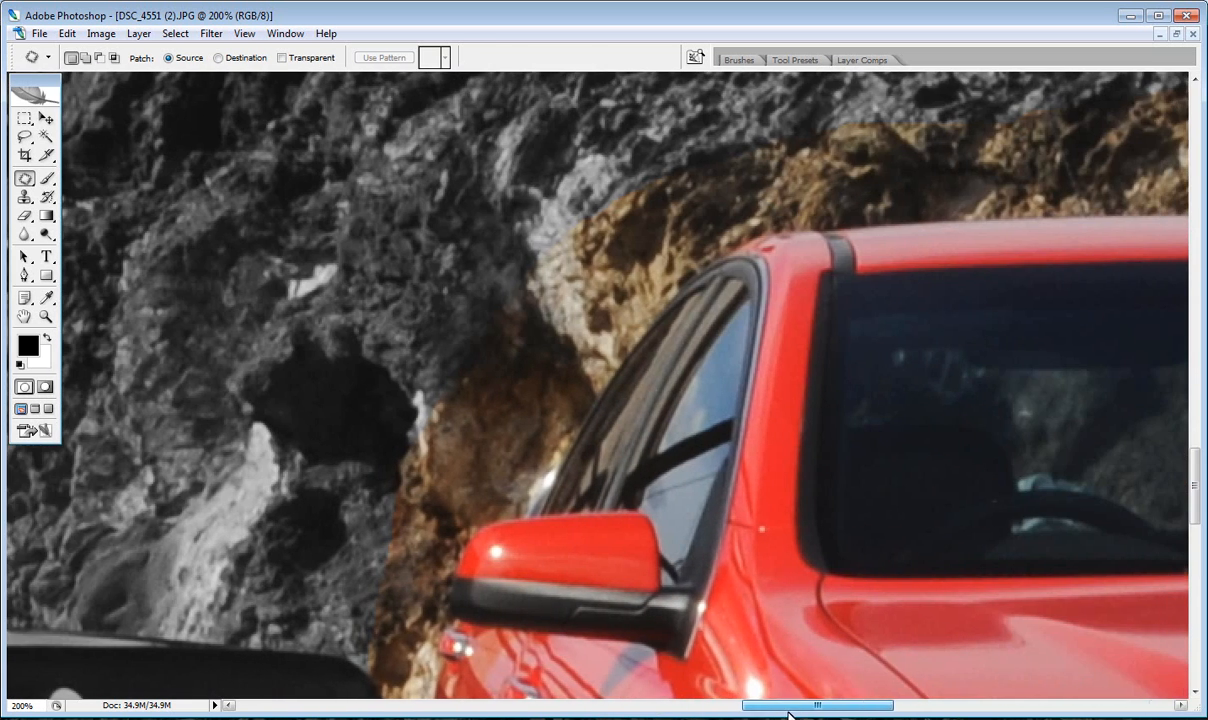
{"action": "left_click_drag", "start_coordinate": [885, 98], "coordinate": [814, 192]}
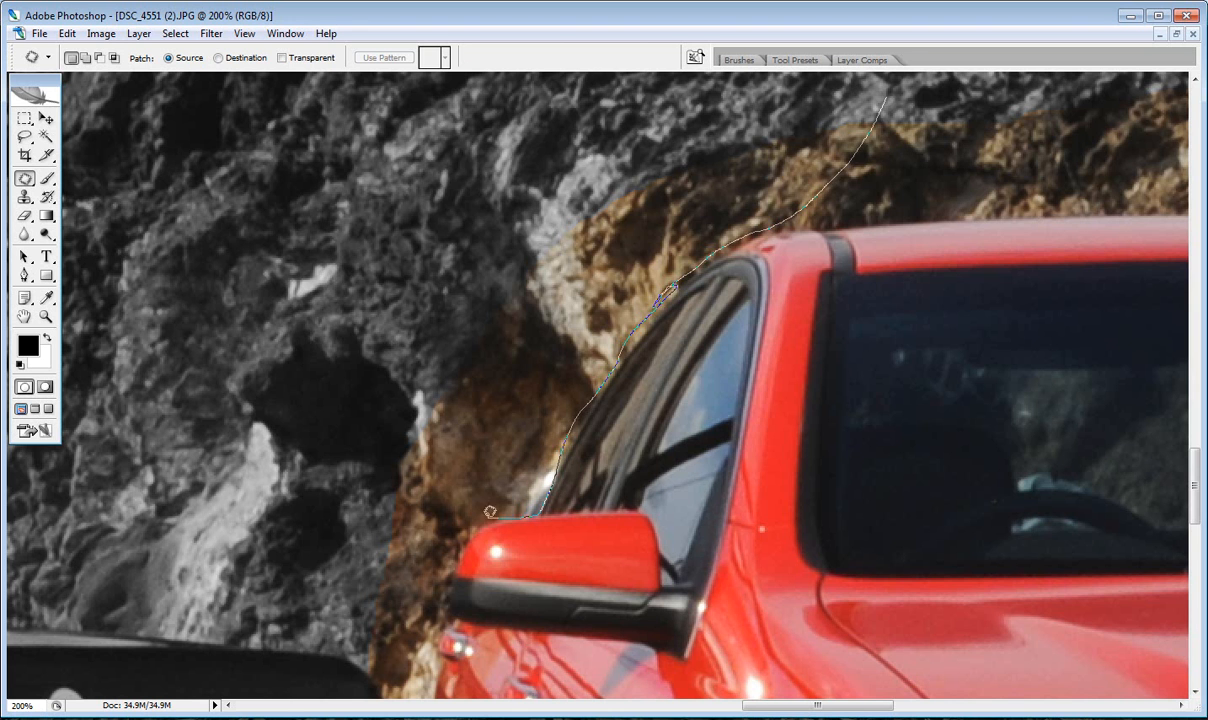
{"action": "left_click_drag", "start_coordinate": [465, 525], "coordinate": [455, 557]}
{"action": "mouse_move", "coordinate": [389, 690]}
{"action": "left_mouse_down"}
{"action": "mouse_move", "coordinate": [360, 653]}
{"action": "mouse_move", "coordinate": [336, 497]}
{"action": "mouse_move", "coordinate": [369, 328]}
{"action": "mouse_move", "coordinate": [547, 101]}
{"action": "mouse_move", "coordinate": [720, 78]}
{"action": "mouse_move", "coordinate": [884, 92]}
{"action": "left_mouse_up"}
{"action": "left_click", "coordinate": [101, 33]}
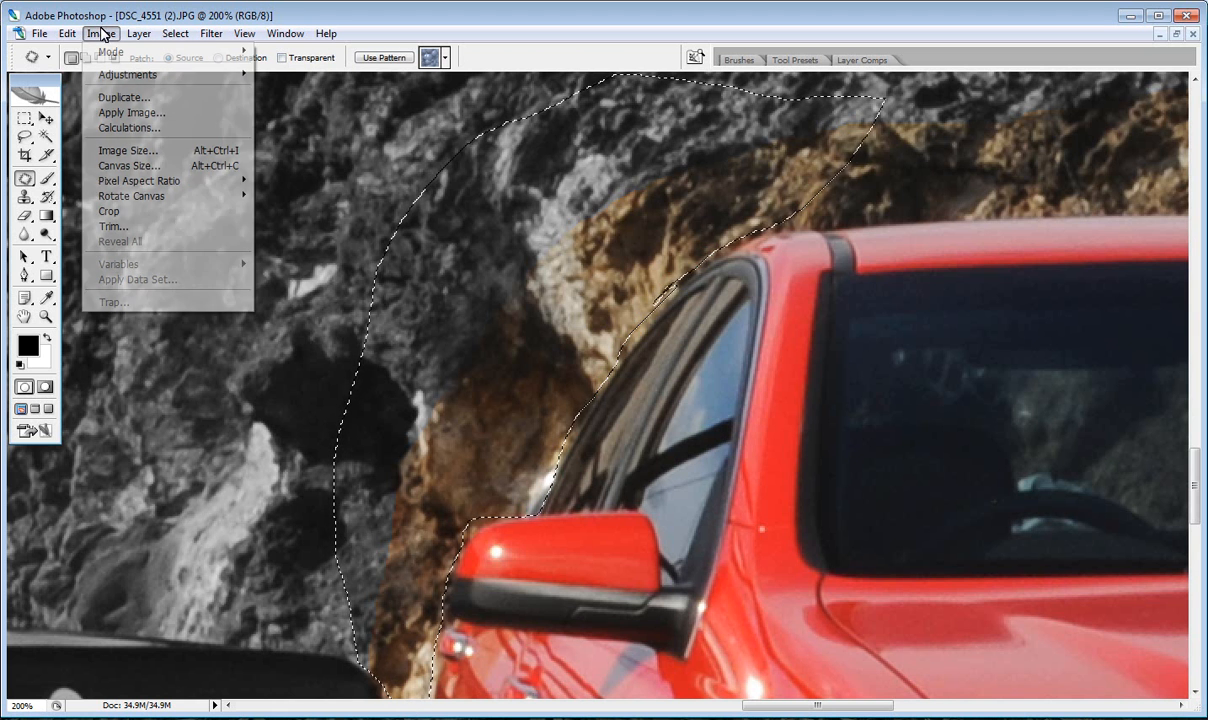
{"action": "mouse_move", "coordinate": [119, 75]}
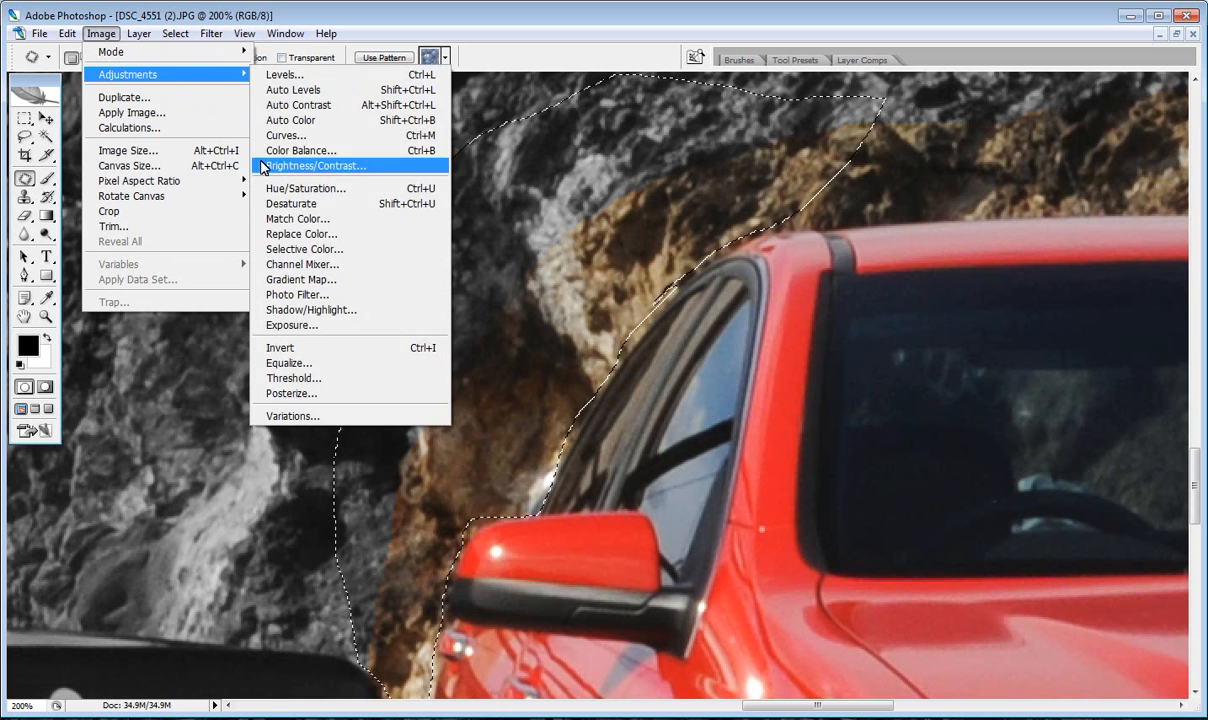